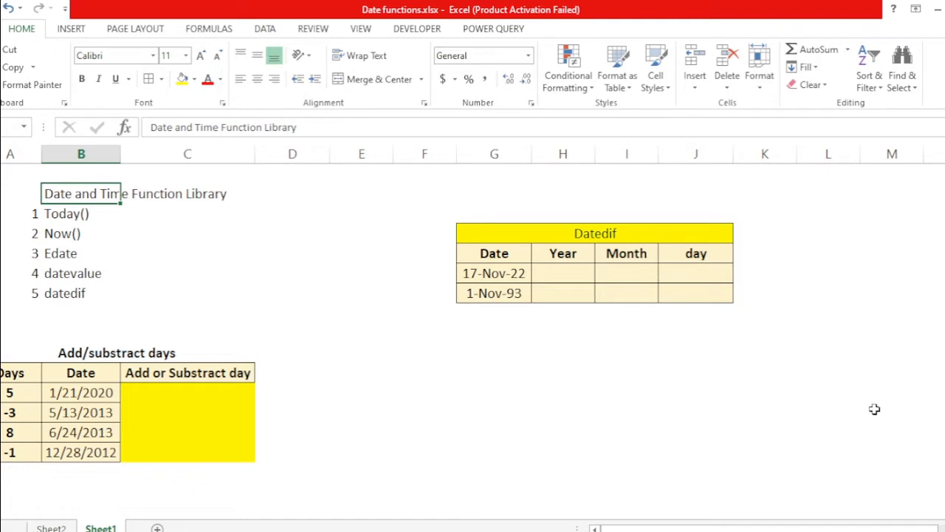
Step: Enter the formula =today() in the cell beside the Today() label in column D
key(Down)
key(Right)
key(Right)
key(Left)
key(Left)
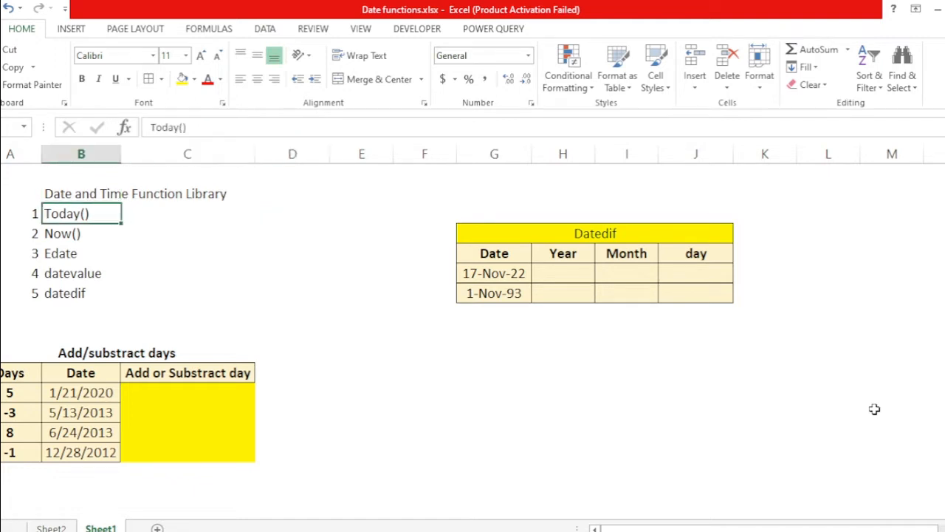
key(Right)
key(Right)
key(Right)
key(Left)
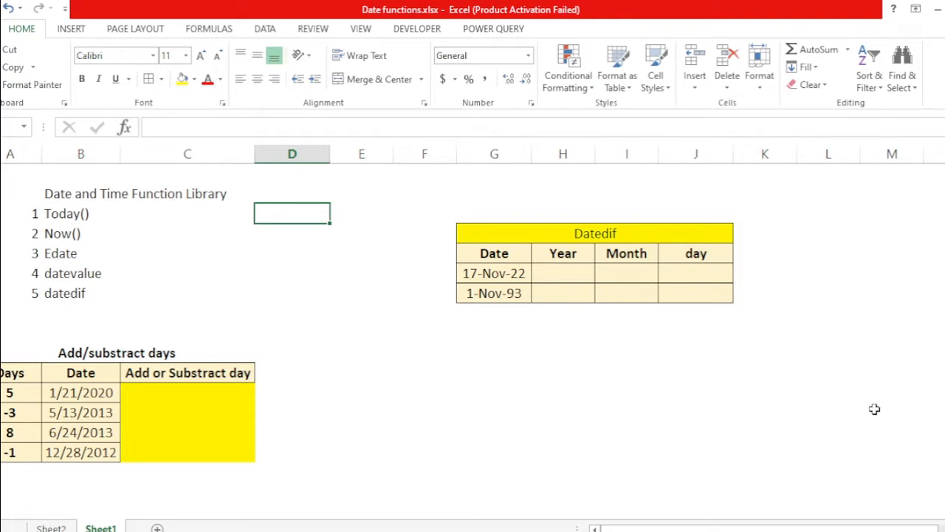
text(=)
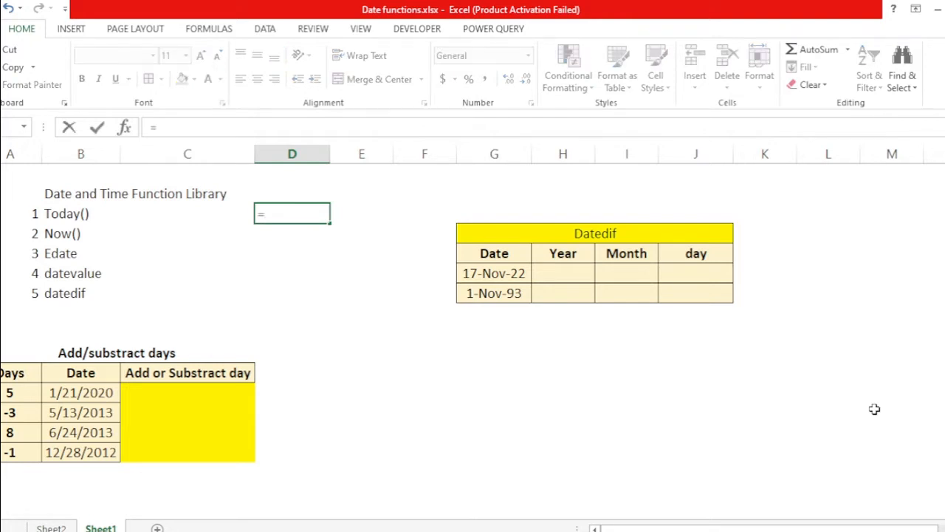
text(to)
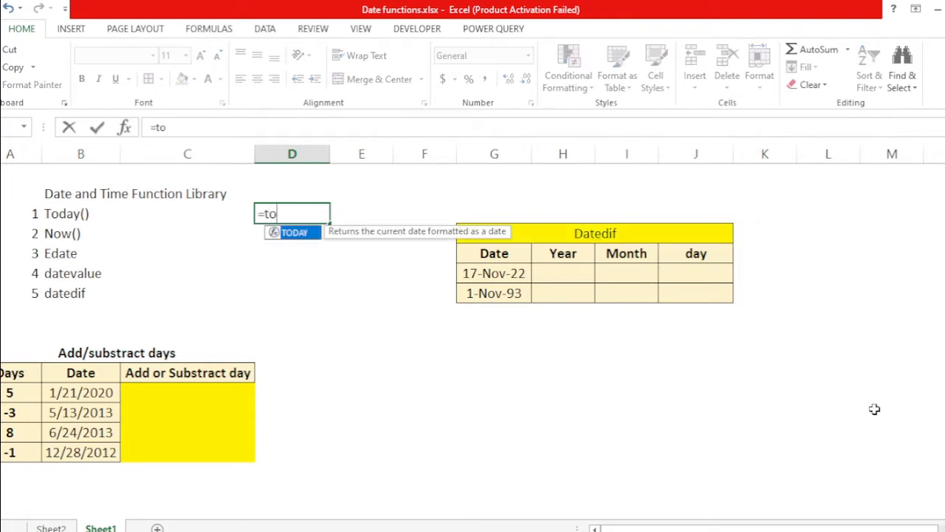
text(day())
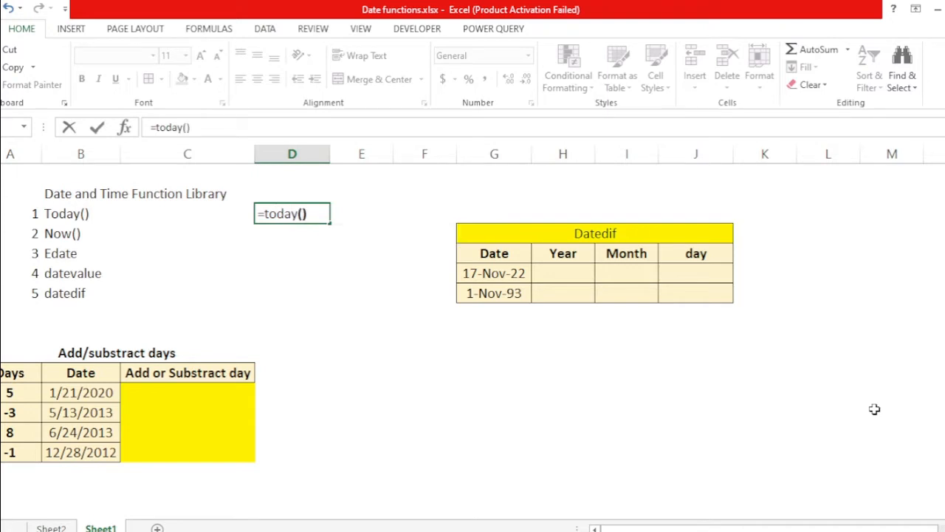
key(Return)
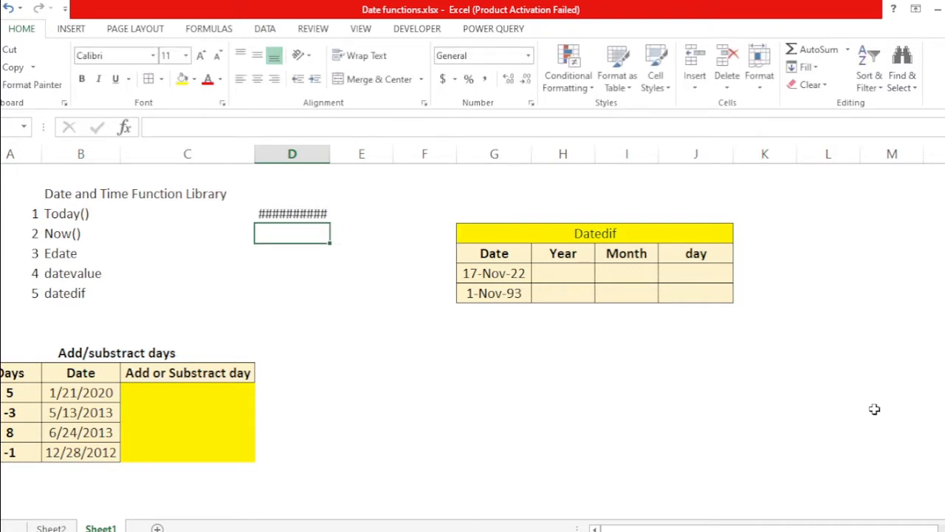
Step: AutoFit the width of column D so the TODAY date displays fully
key(Up)
key(alt)
key(h)
key(o)
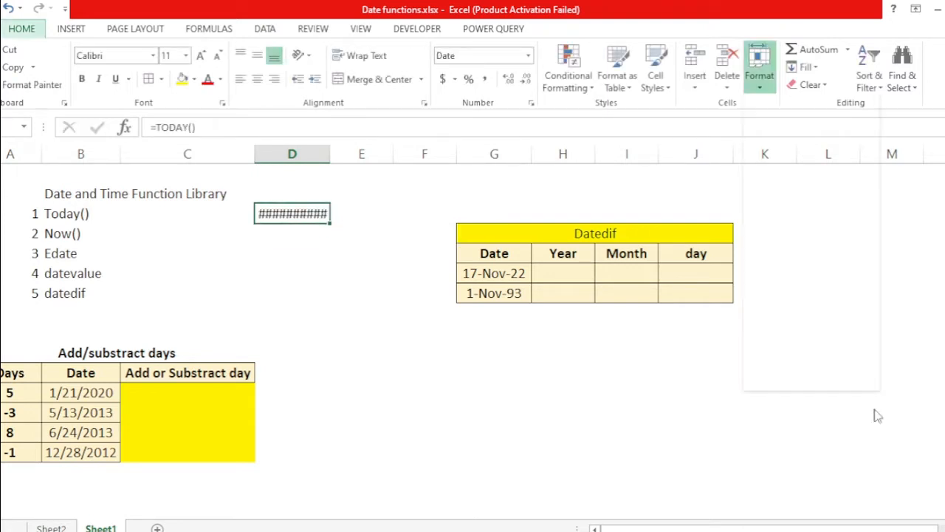
key(i)
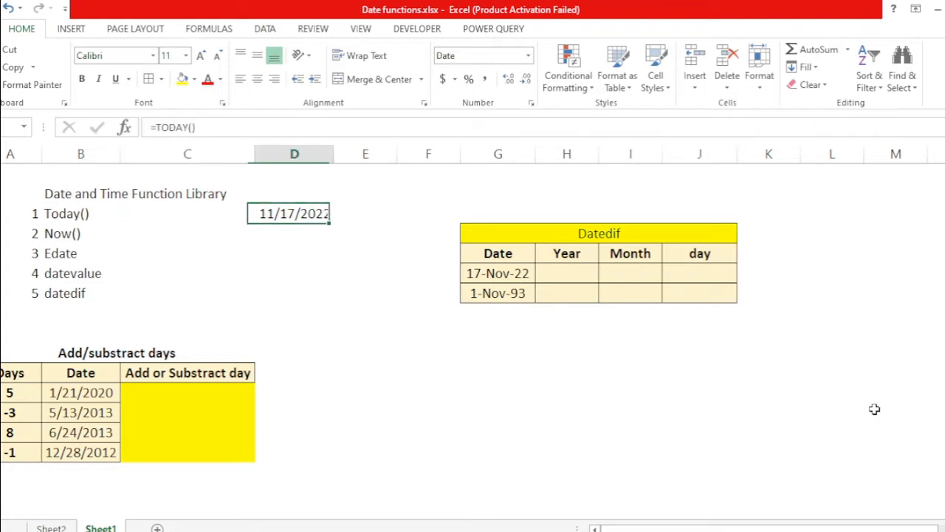
Step: Enter the formula =now() in the cell beside the Now() label
key(Down)
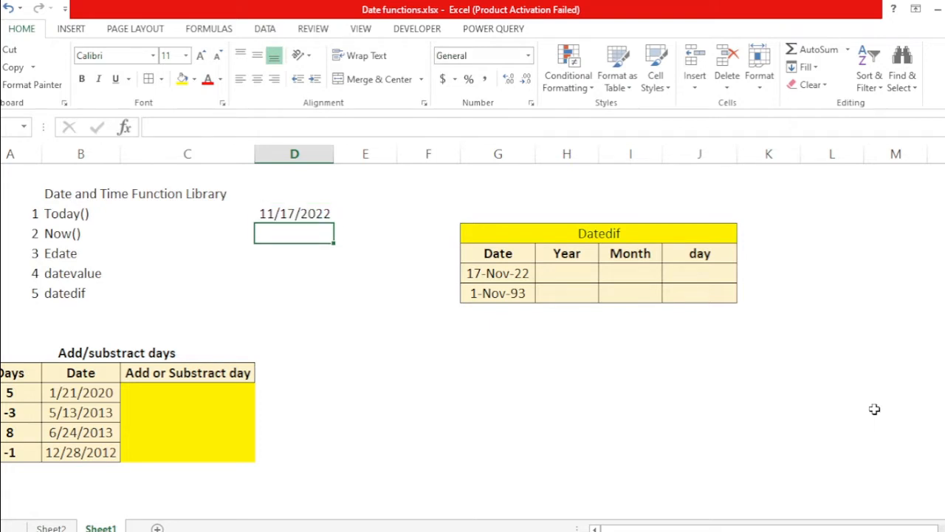
text(=now)
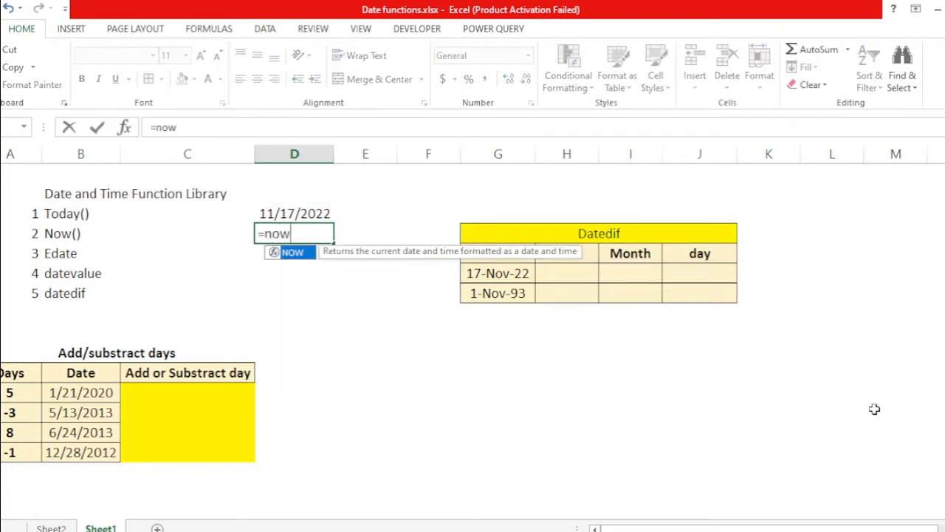
text(())
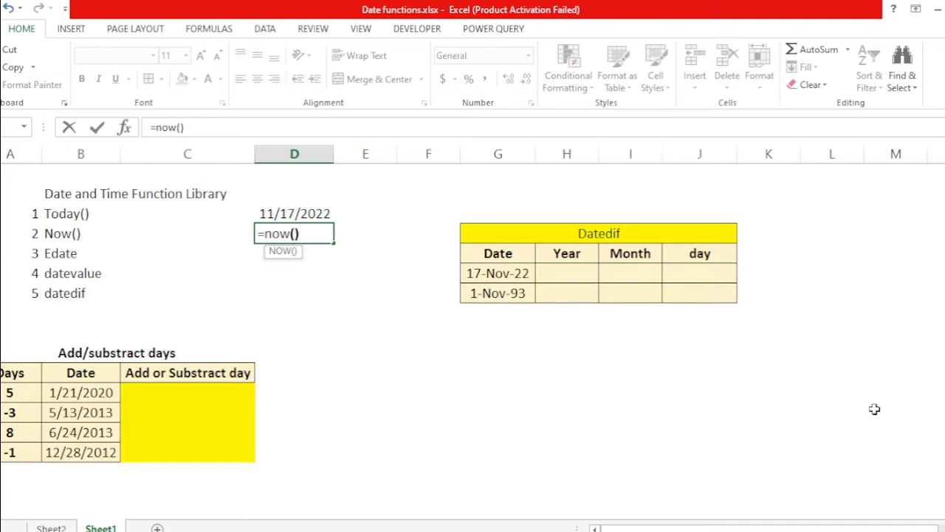
key(Return)
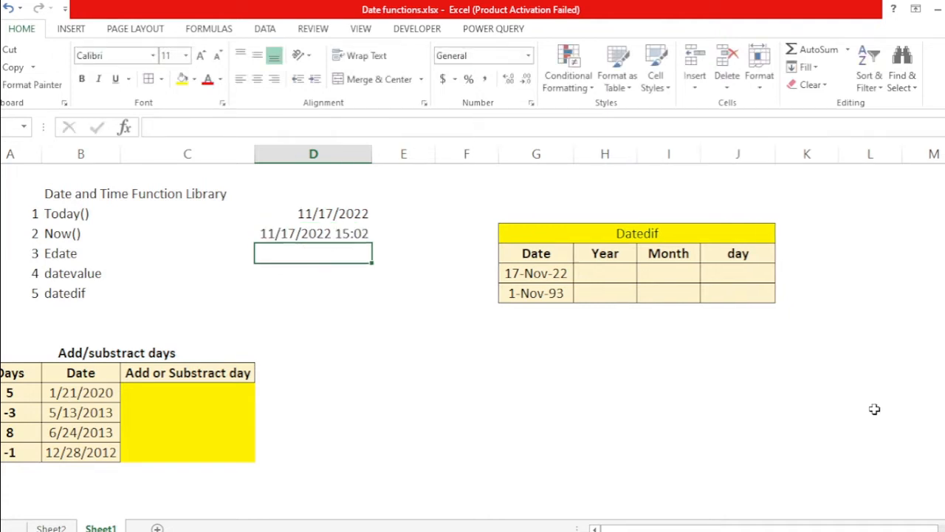
Step: Enter 1 in the cell beside the Edate label and clear it again
key(Up)
key(Left)
key(Right)
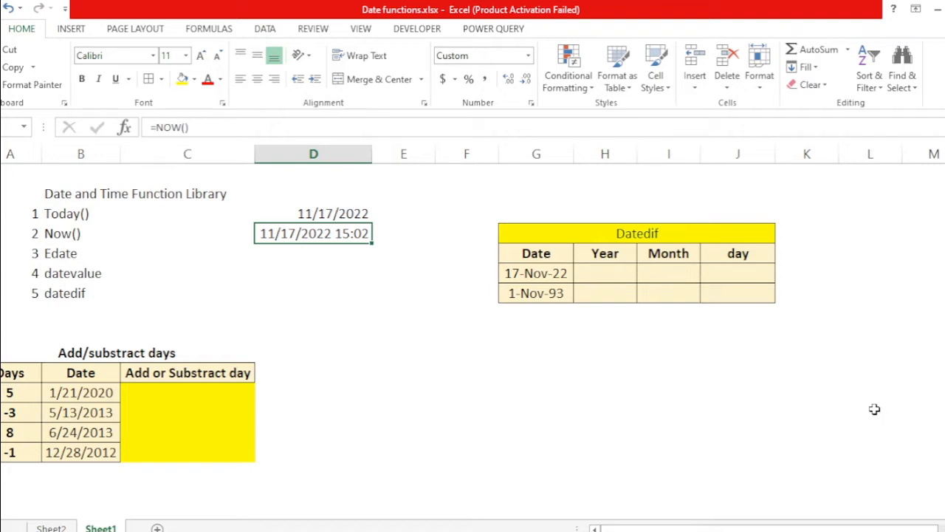
key(Down)
key(Up)
key(Down)
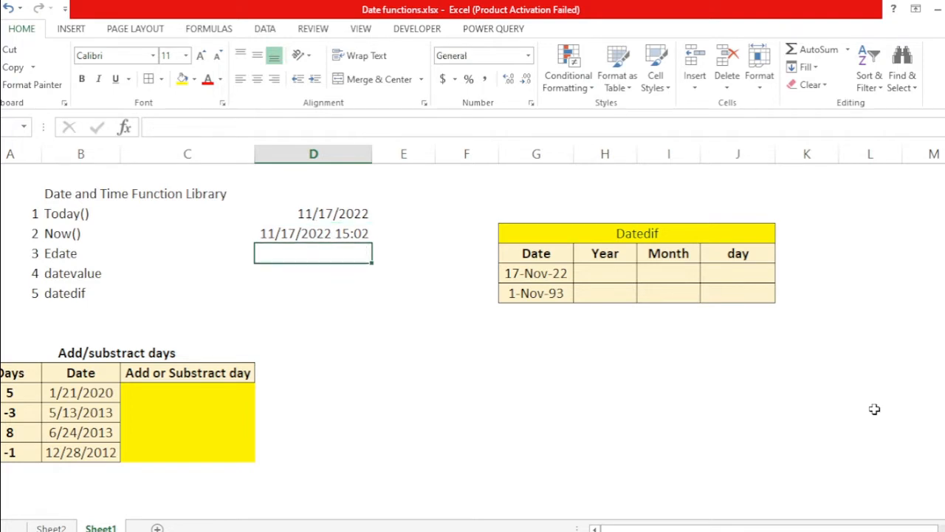
text(1)
key(Return)
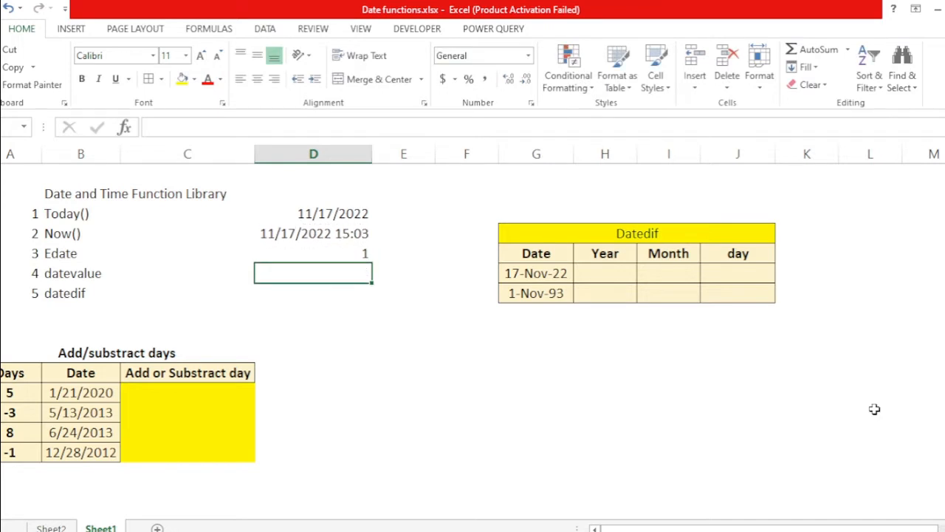
key(Up)
Step: Review the dates and day offsets in the Add/substract days table
key(Up)
key(Down)
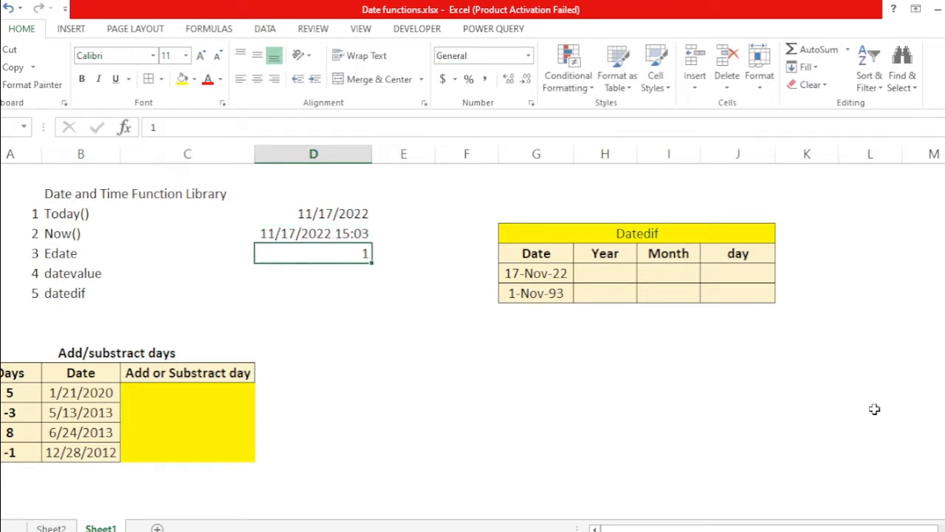
key(Delete)
key(Up)
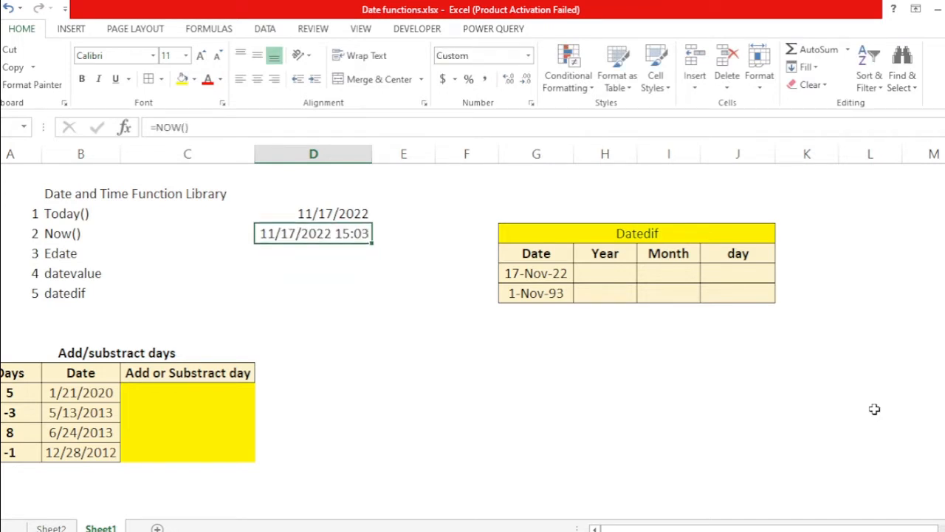
key(Down)
key(Up)
key(Up)
key(Down)
key(Down)
key(Down)
key(Down)
key(Down)
key(Down)
key(Down)
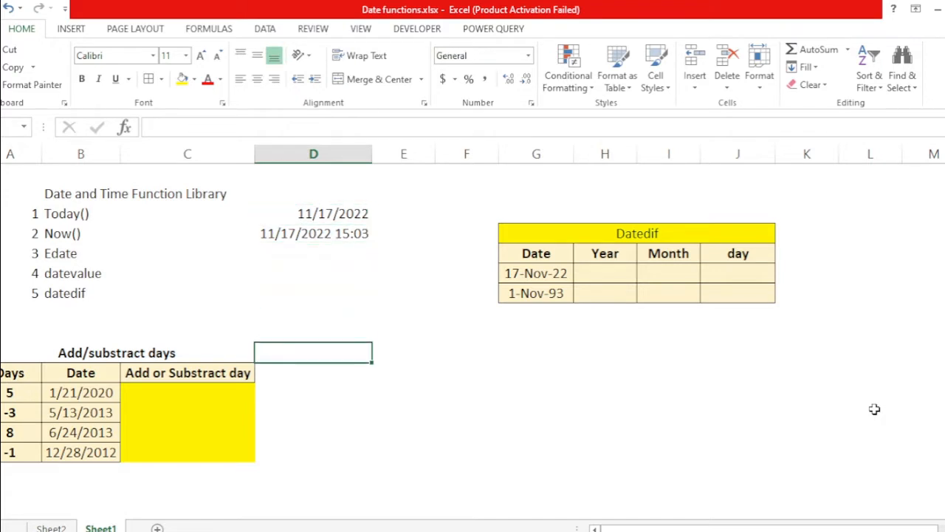
key(Up)
key(Up)
key(Up)
key(Left)
key(Left)
key(Left)
key(Right)
key(Down)
key(Down)
key(Down)
key(Down)
key(Down)
key(Down)
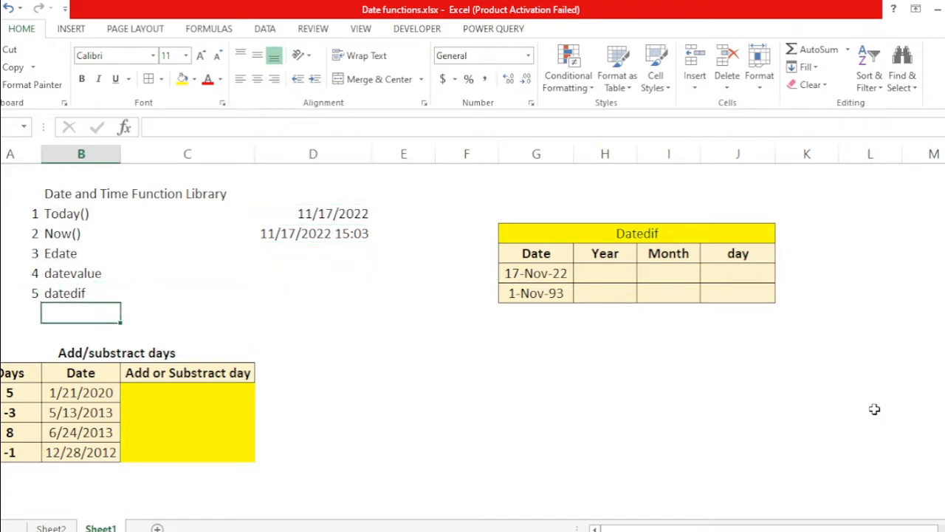
key(Down)
key(Down)
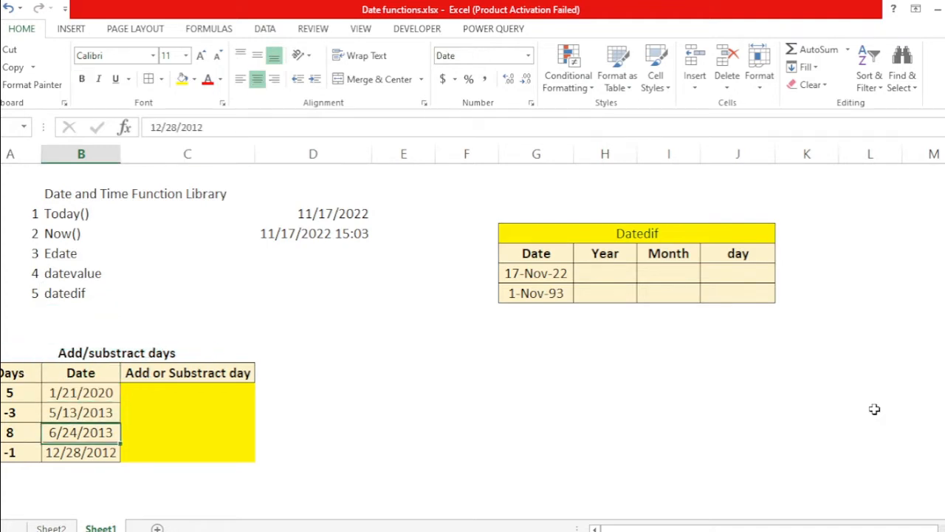
key(Up)
key(Up)
key(Up)
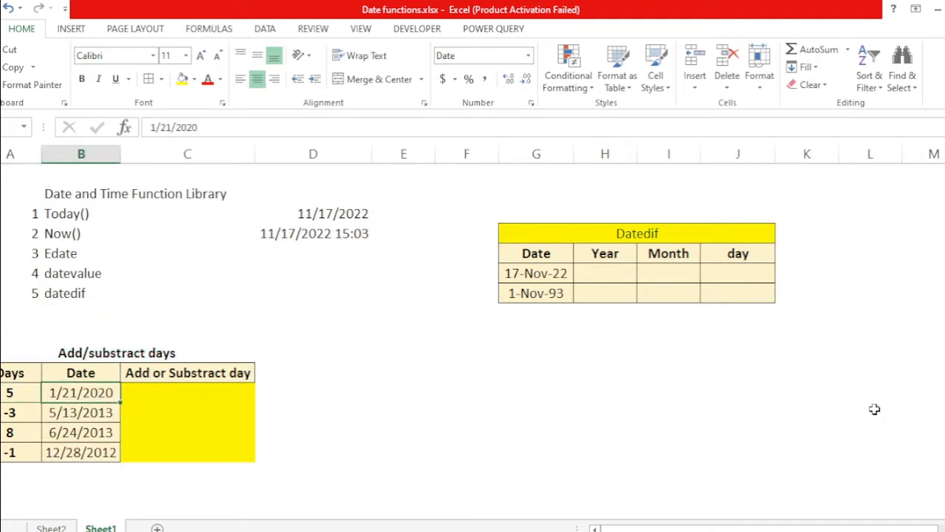
Step: Enter =B14+A14 in the first Add or Substract day cell to add the days to the date
key(Right)
key(Left)
key(Left)
key(Right)
key(Left)
key(Right)
key(Right)
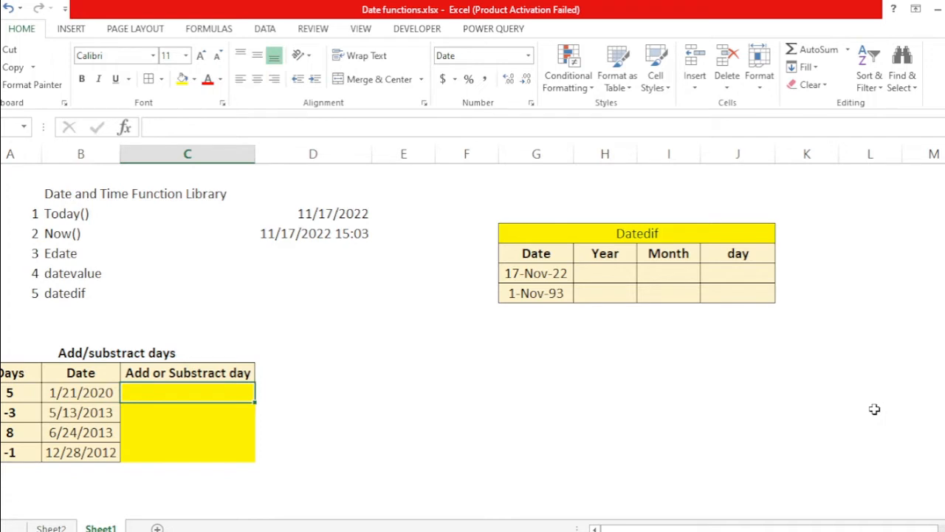
text(=)
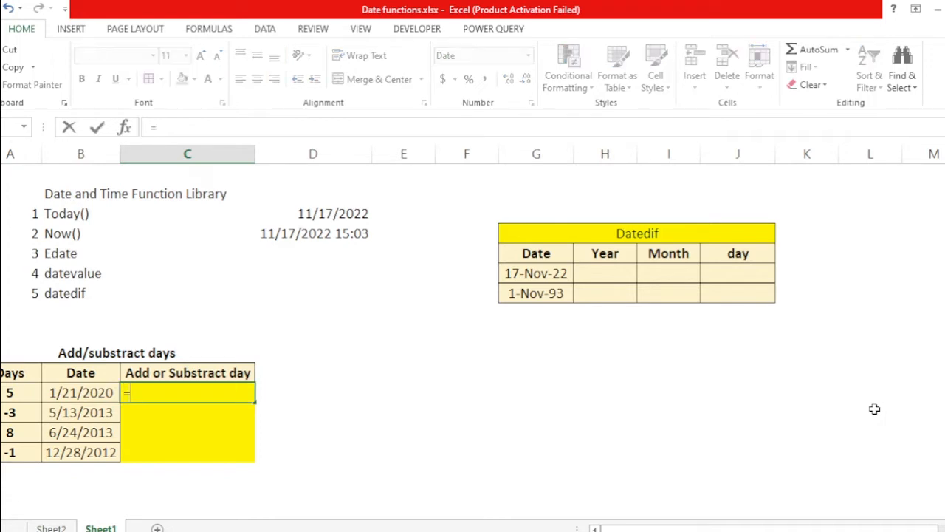
key(Left)
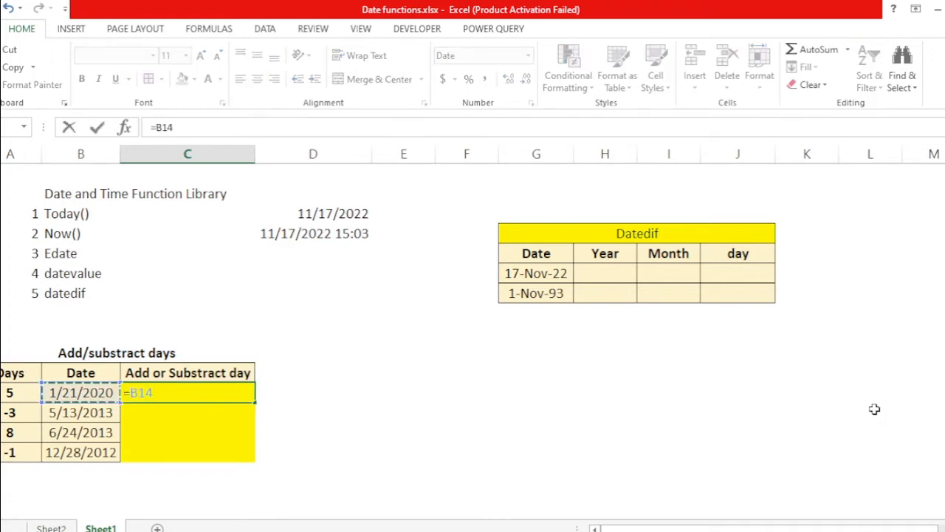
text(+)
key(Left)
key(Left)
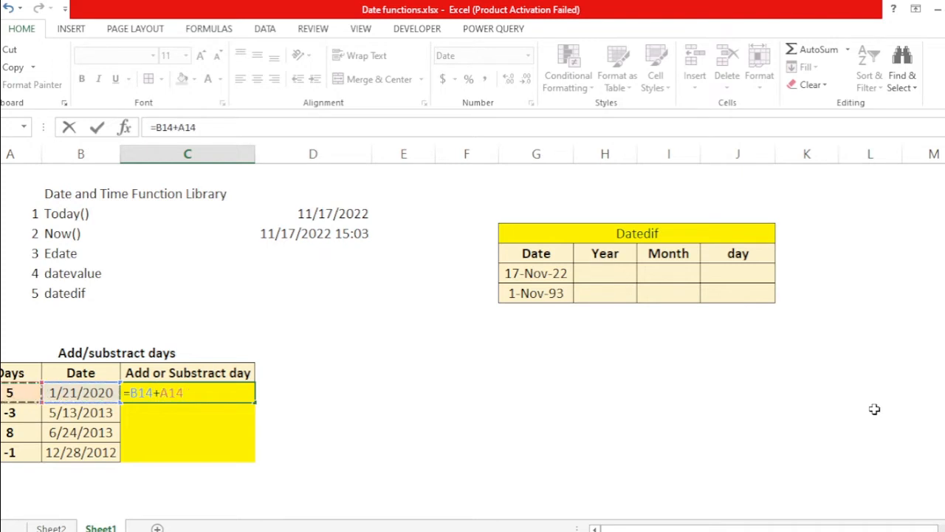
key(ctrl+Return)
Step: Re-enter the formula =B14+A14 in the first Add or Substract day cell
key(Left)
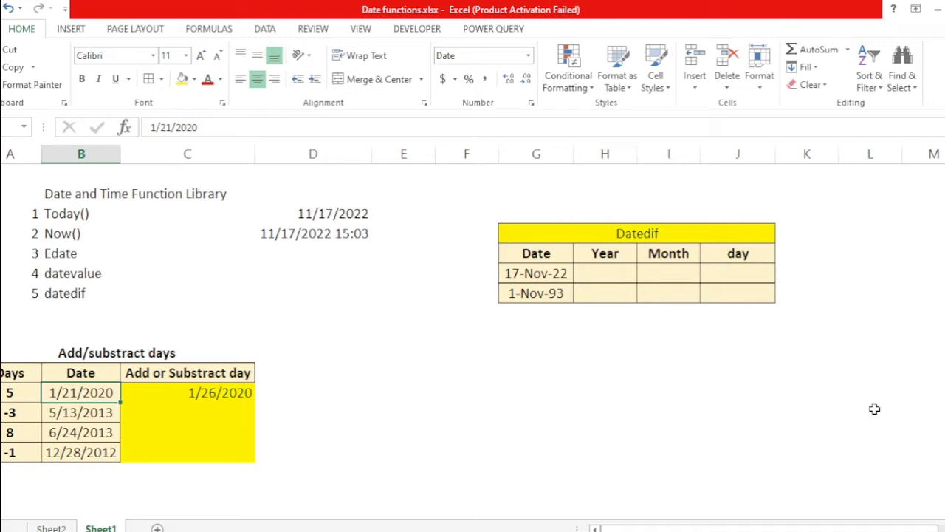
key(Right)
text(=)
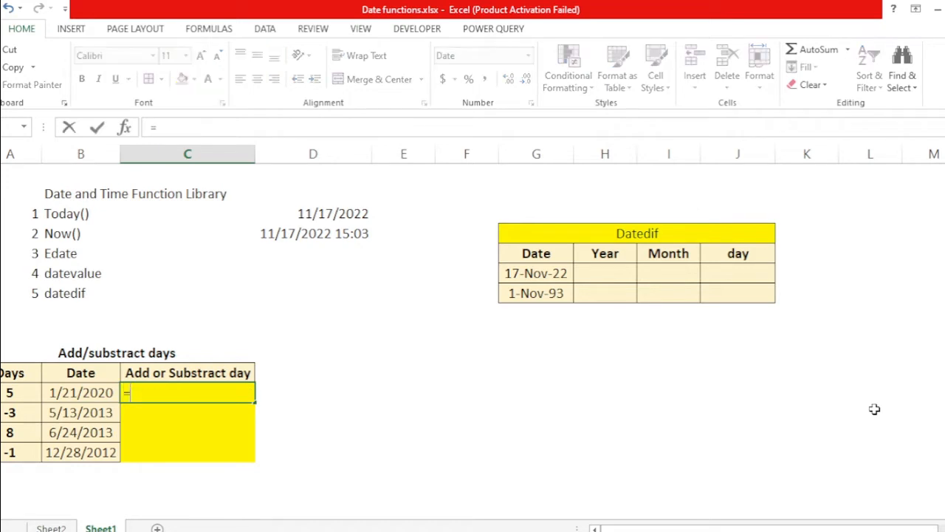
key(Left)
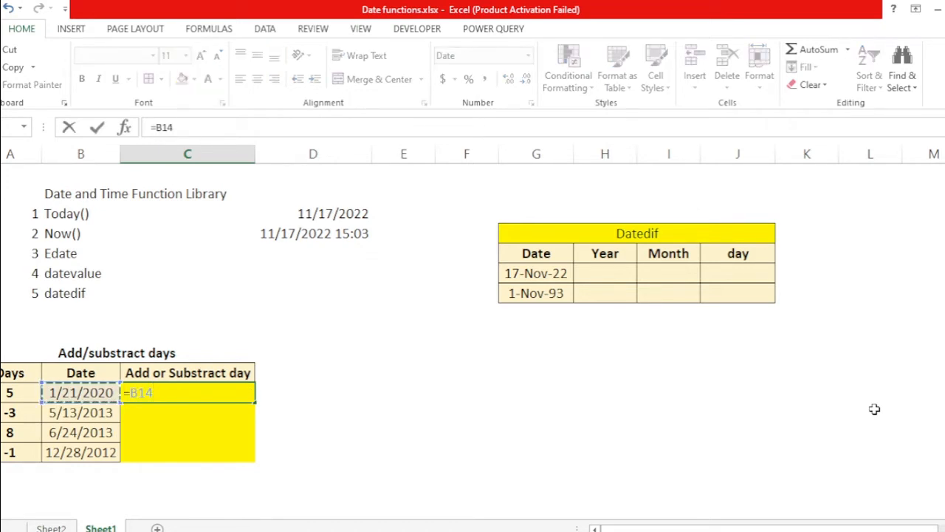
text(+)
key(Left)
key(Left)
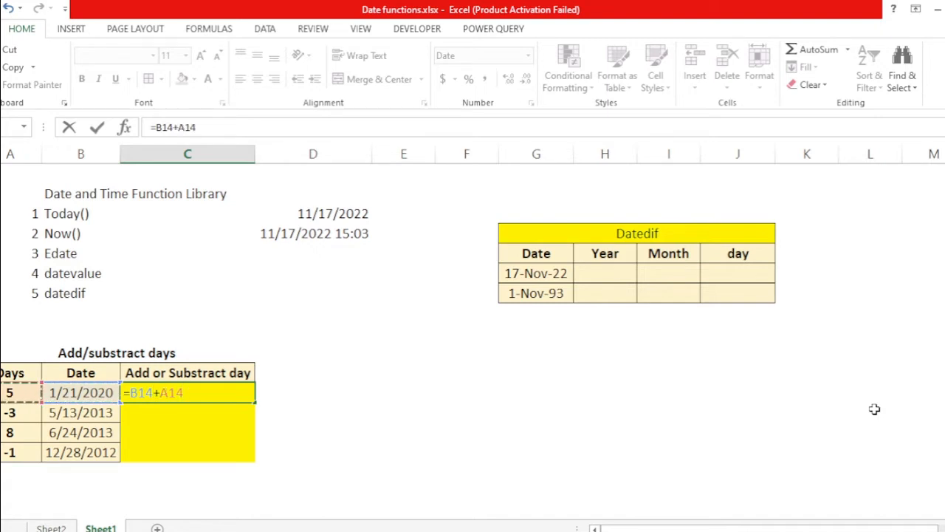
key(Return)
key(Left)
key(Down)
key(Down)
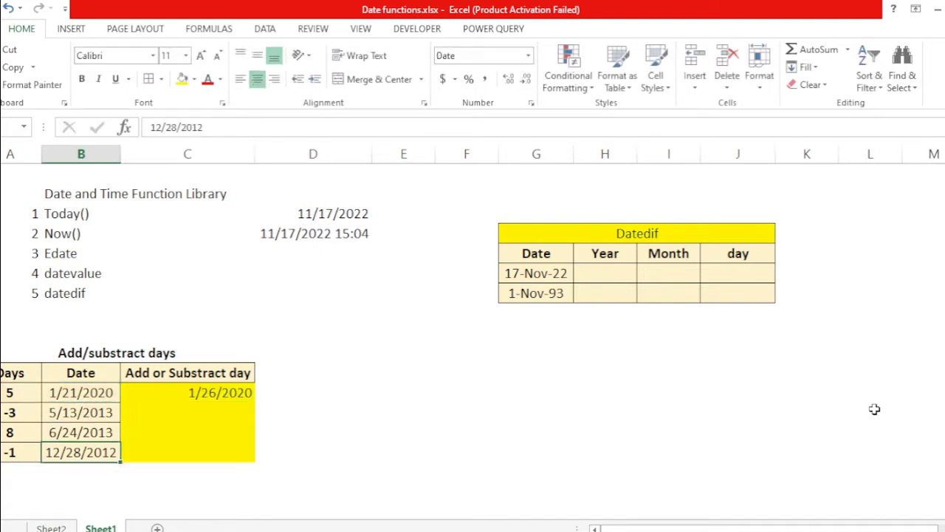
key(Right)
key(shift+Up)
key(shift+Up)
key(shift+Up)
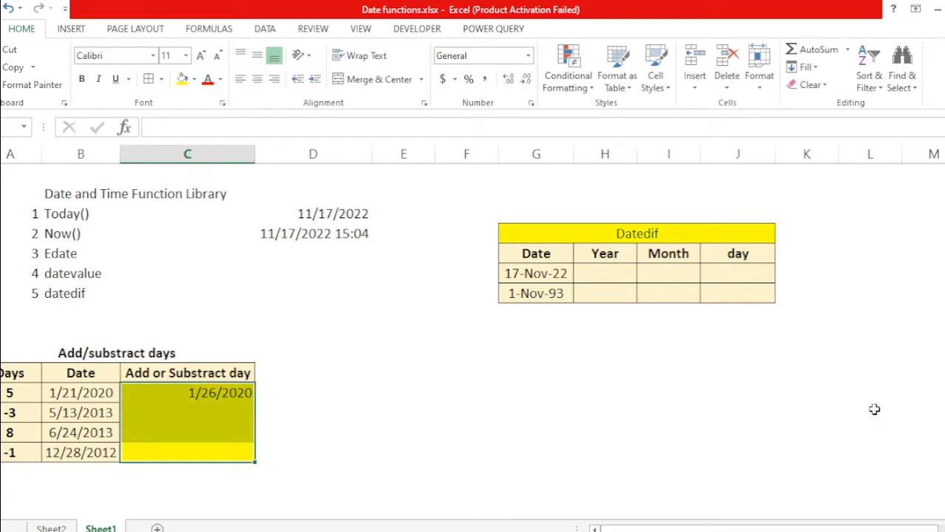
key(Down)
key(Left)
key(Up)
key(Up)
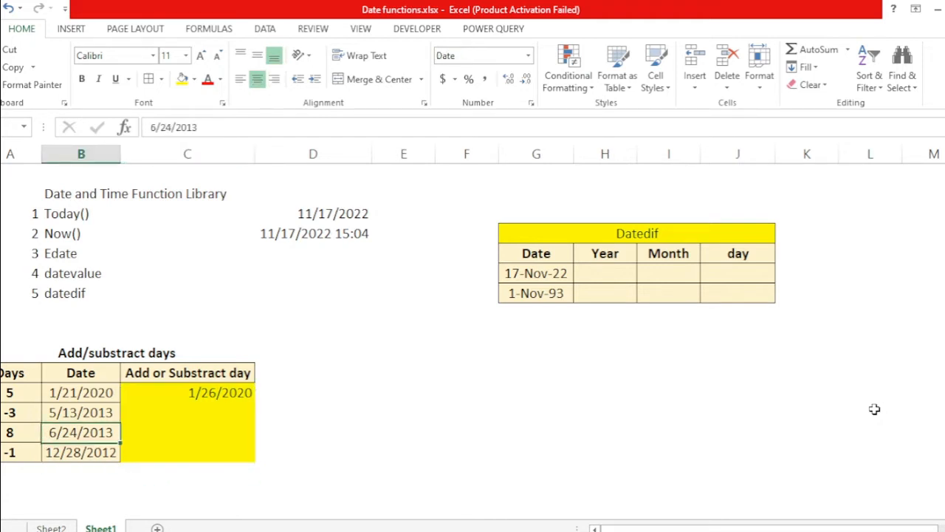
key(Up)
key(Left)
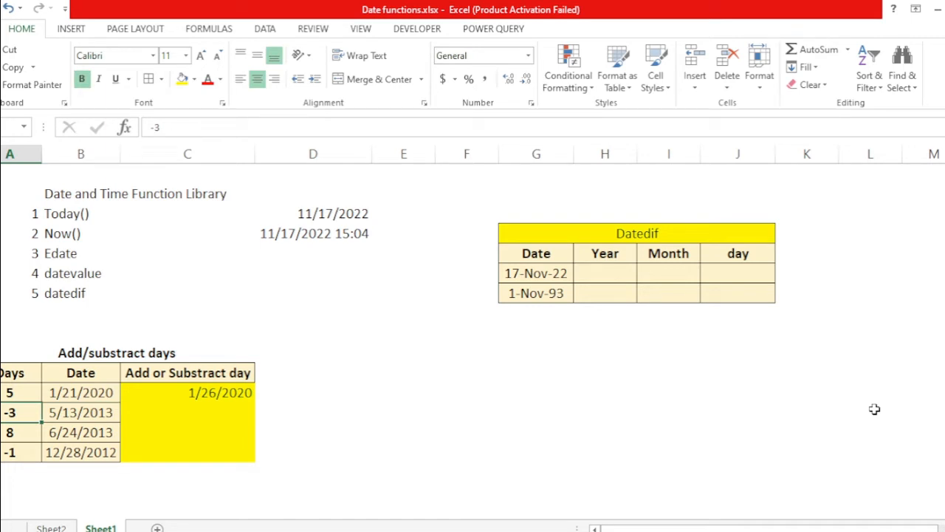
Step: Enter =B15+A15 in the second Add or Substract day cell to add its days to the date
key(Right)
key(Right)
text(=)
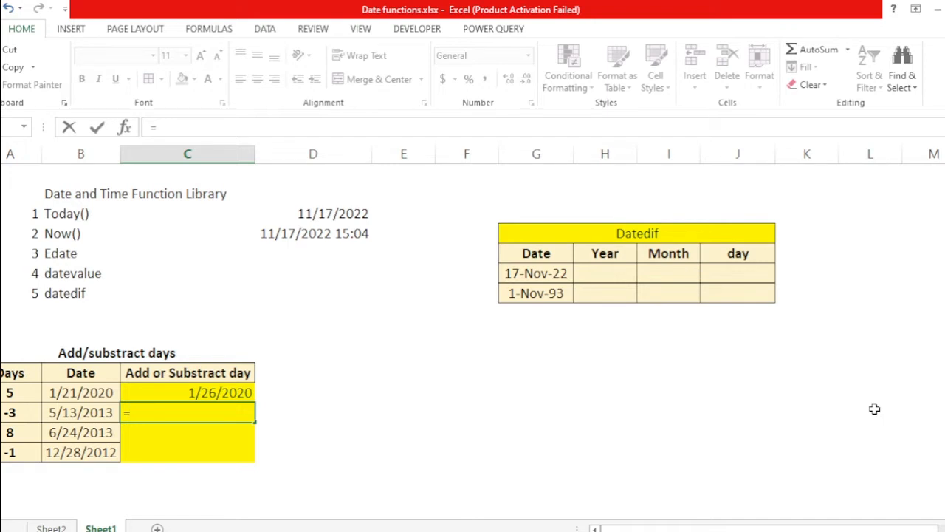
key(Left)
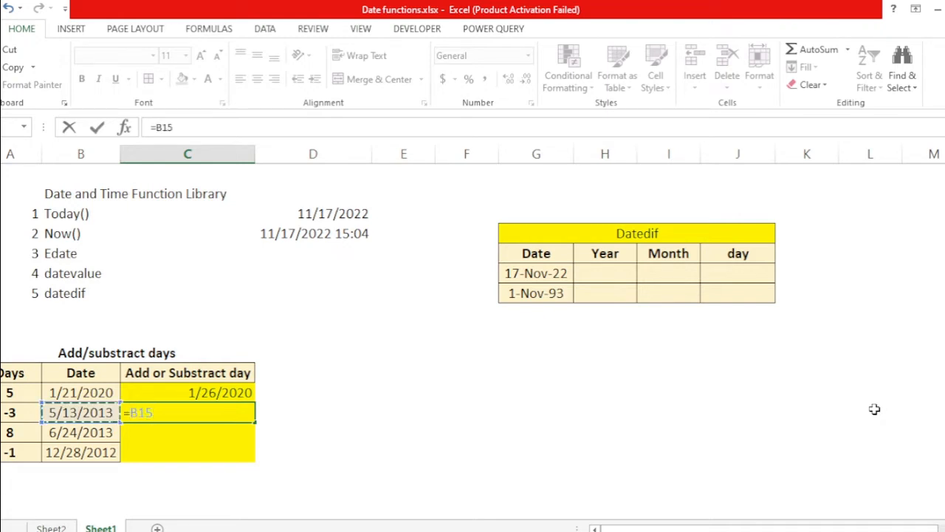
text(+)
key(Left)
key(Left)
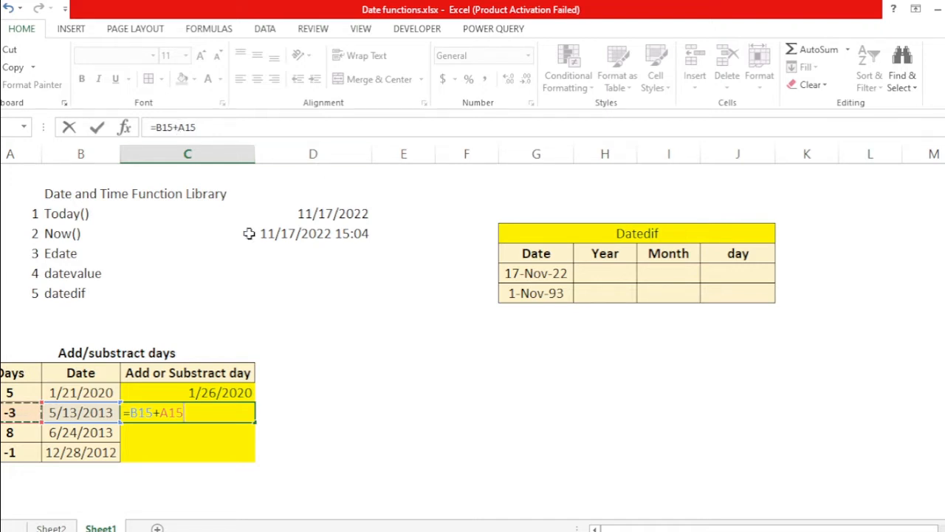
key(Return)
key(Up)
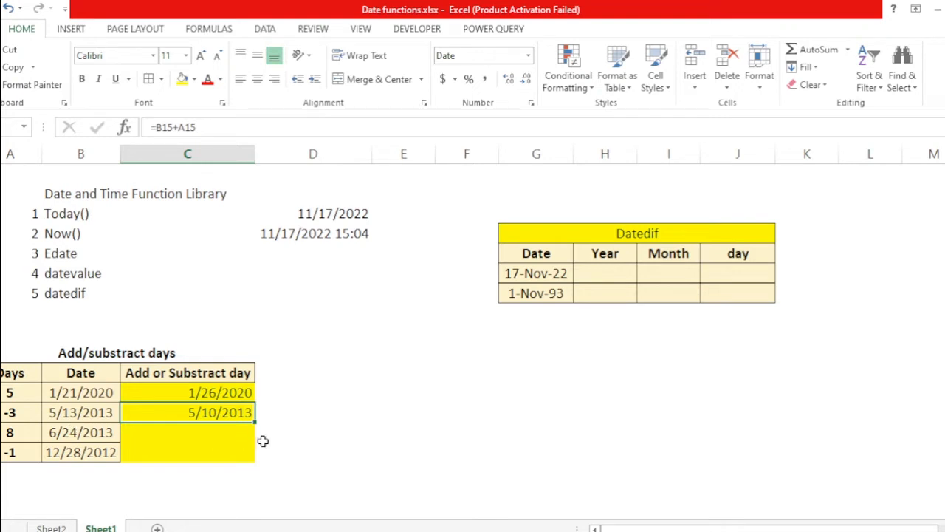
Step: Inspect the days value in the second row of the Add/substract days table
click(201, 426)
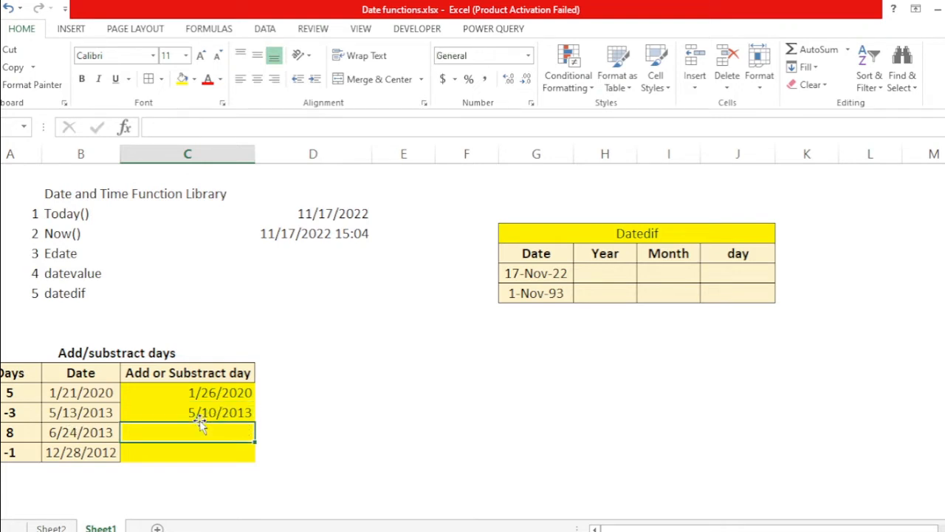
key(Left)
key(Left)
key(Up)
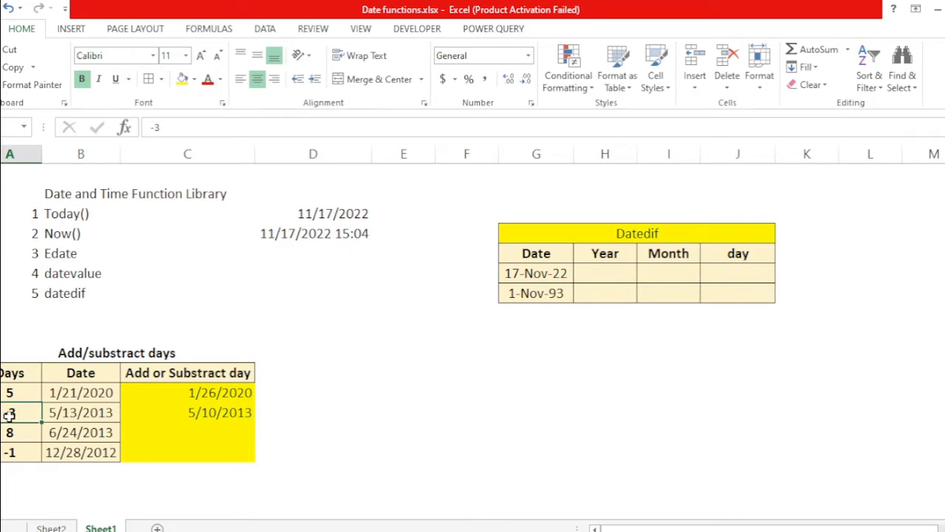
key(Right)
key(Right)
key(Down)
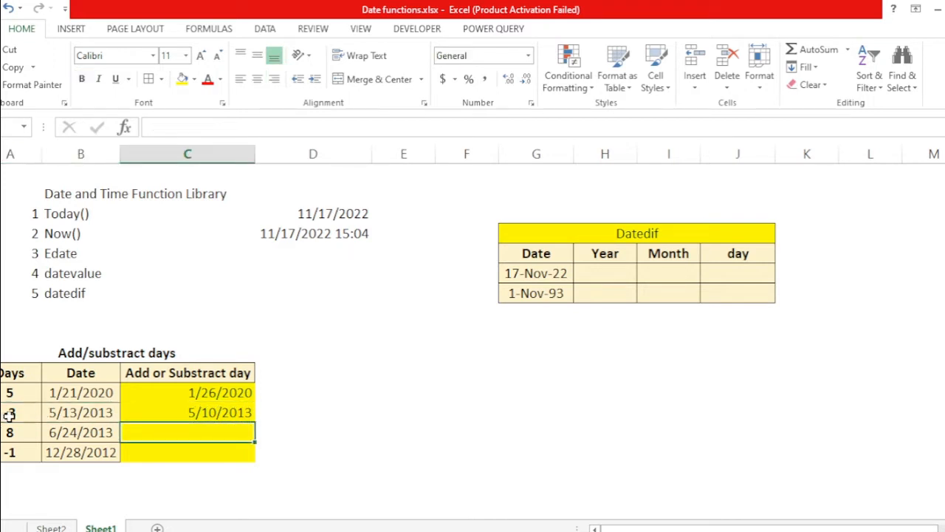
key(Down)
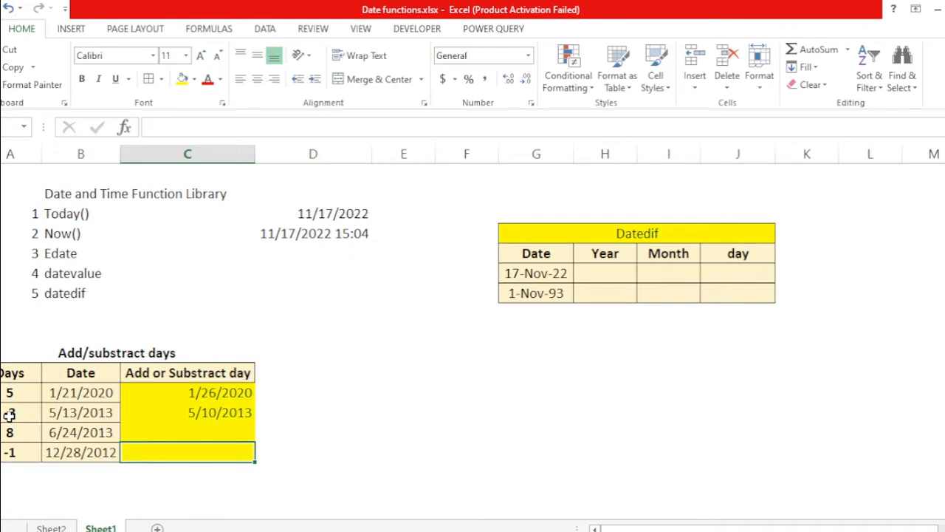
Step: Enter =B16-A16 in the third Add or Substract day cell
text(=)
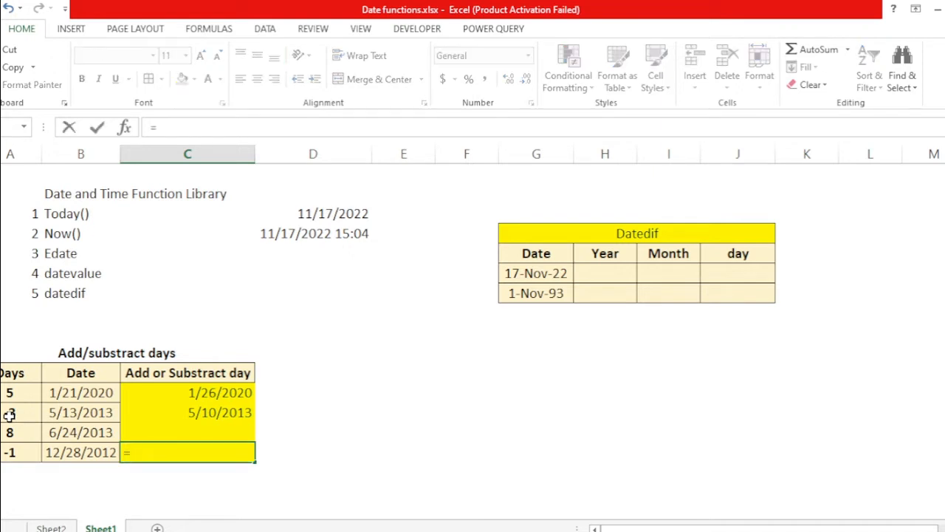
key(Escape)
key(Up)
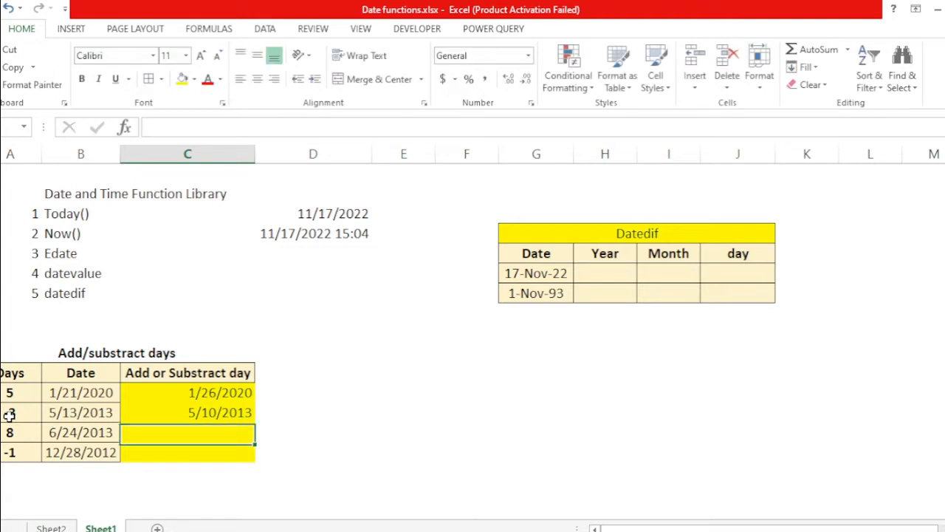
text(=)
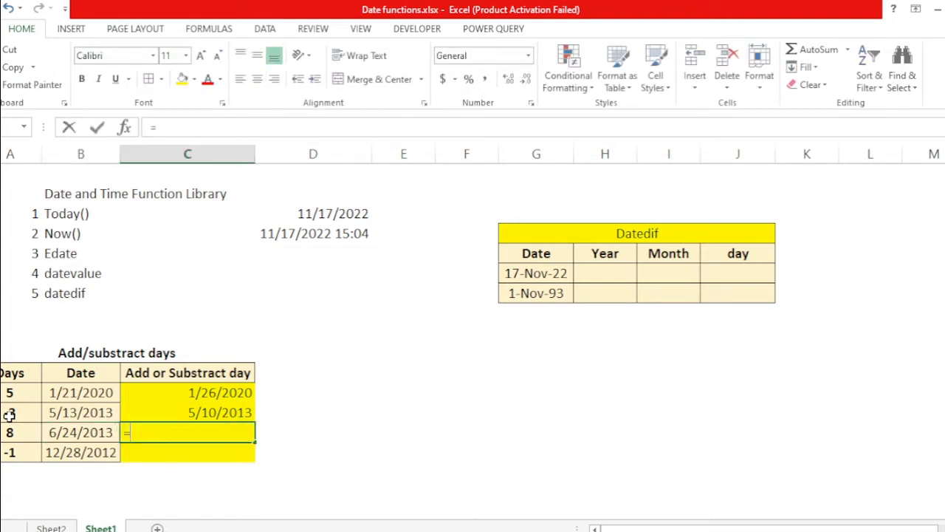
key(Left)
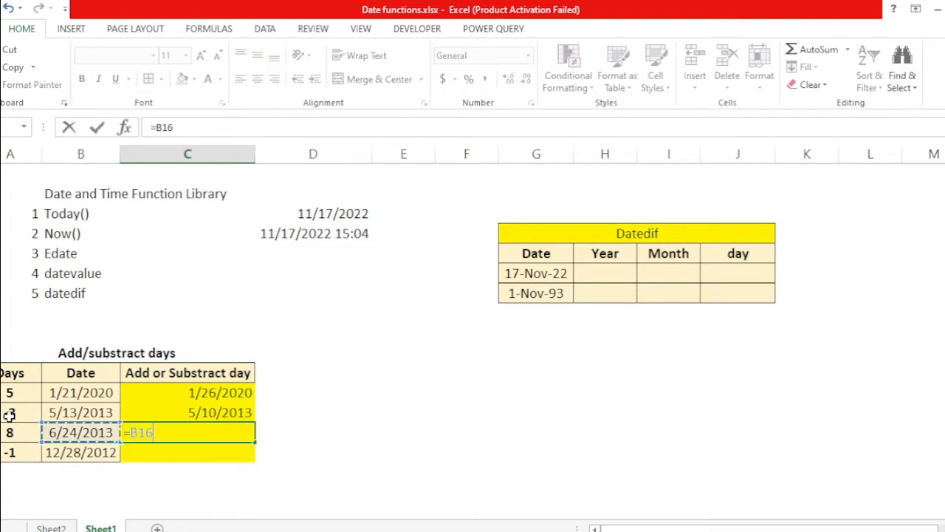
text(-)
key(Left)
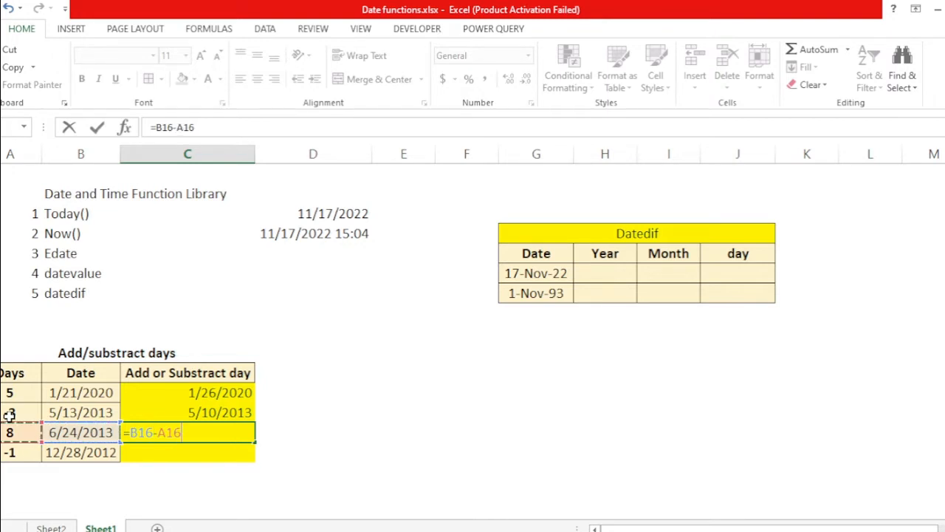
key(ctrl+Return)
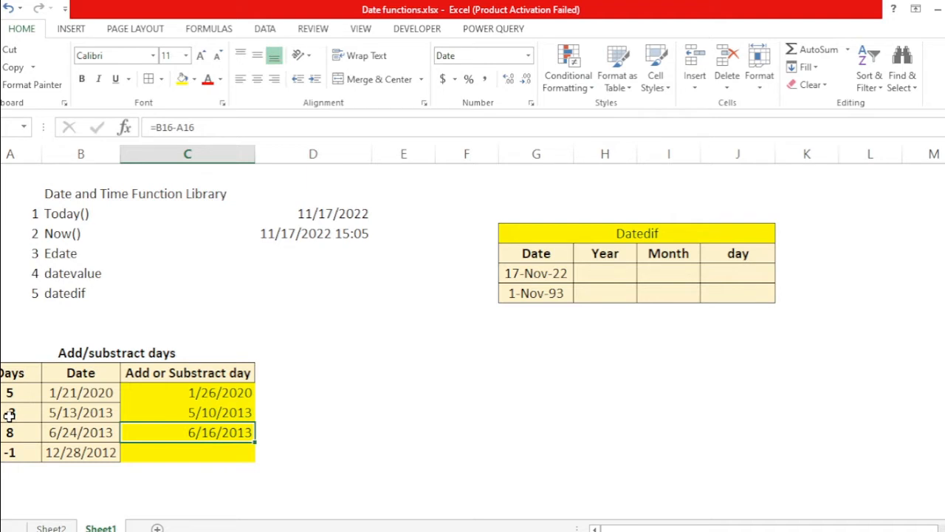
Step: Fill the formula down from the third into the last Add or Substract day cell
key(Down)
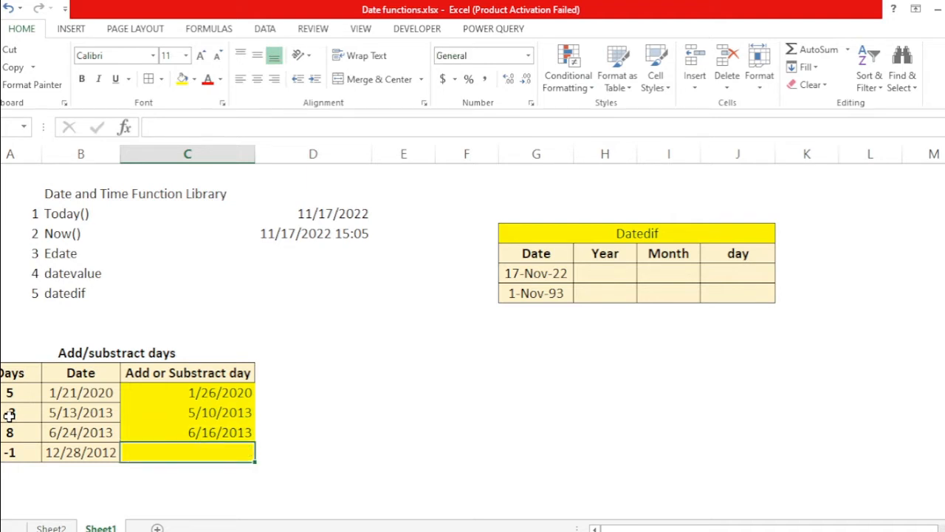
text(=)
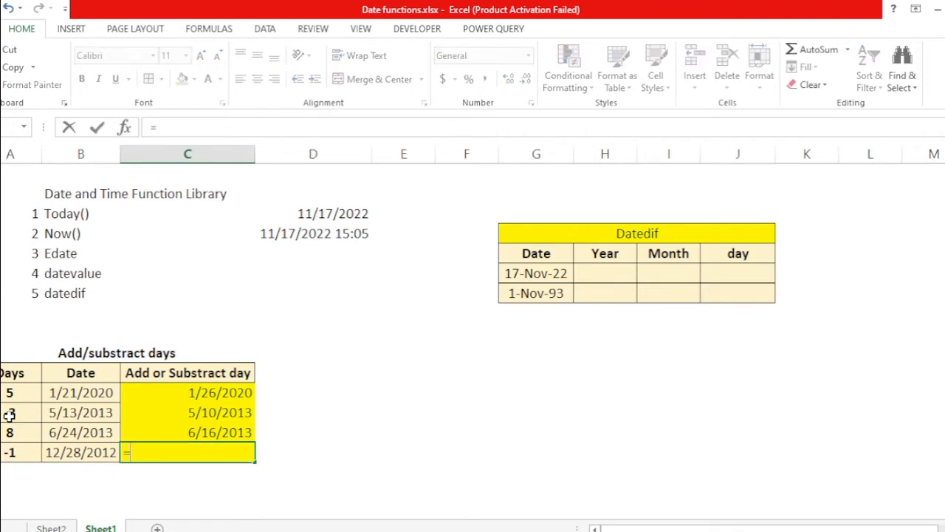
key(Escape)
key(Left)
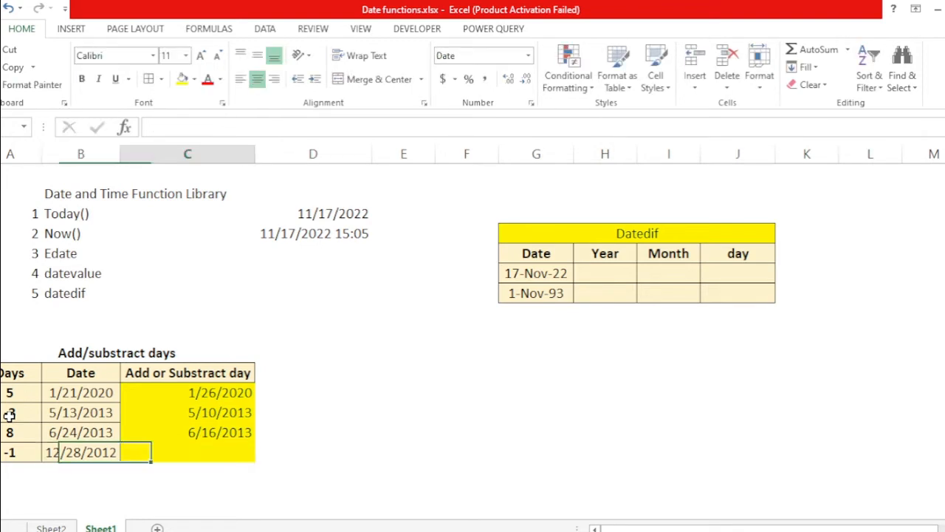
key(Right)
key(ctrl+d)
key(Left)
key(Right)
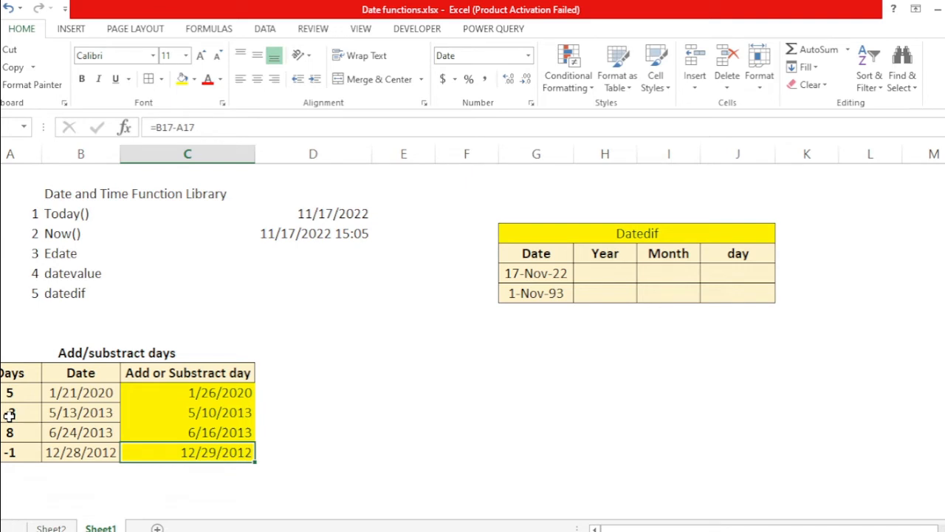
Step: Review the completed days table and the Add/substract Months table below it
key(Down)
key(Down)
key(Down)
key(Down)
key(Down)
key(Down)
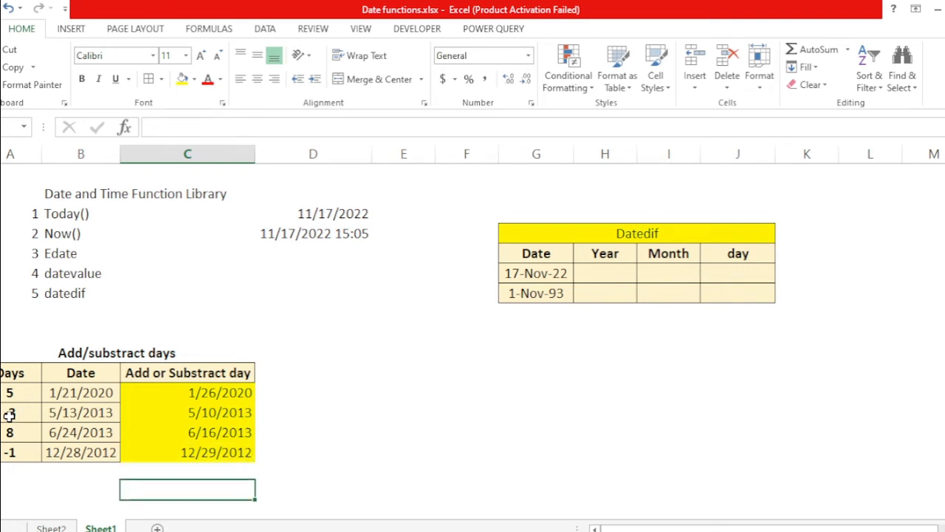
key(Down)
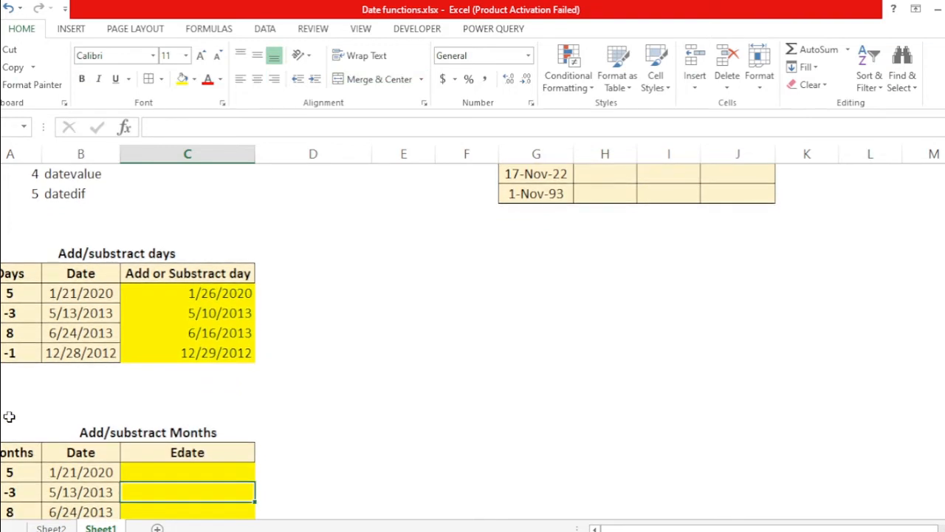
key(Up)
key(Up)
key(Up)
key(Up)
key(Up)
key(Up)
key(Up)
key(Up)
key(Up)
key(Up)
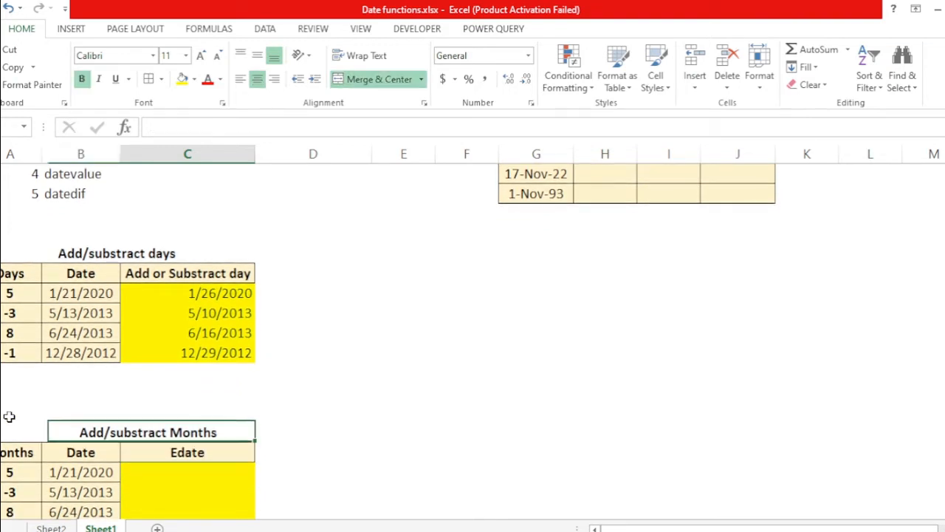
key(Down)
key(Down)
key(Down)
key(Down)
key(Down)
key(Down)
key(Down)
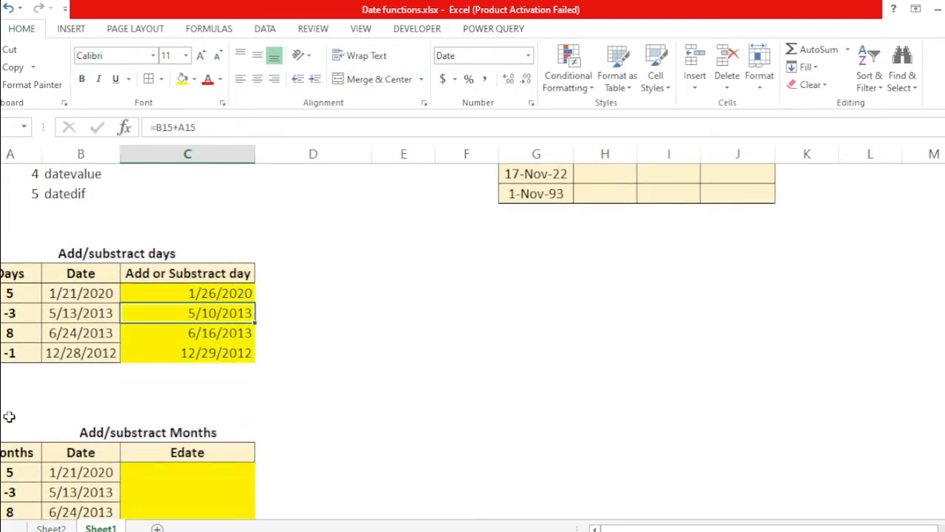
key(Down)
key(Down)
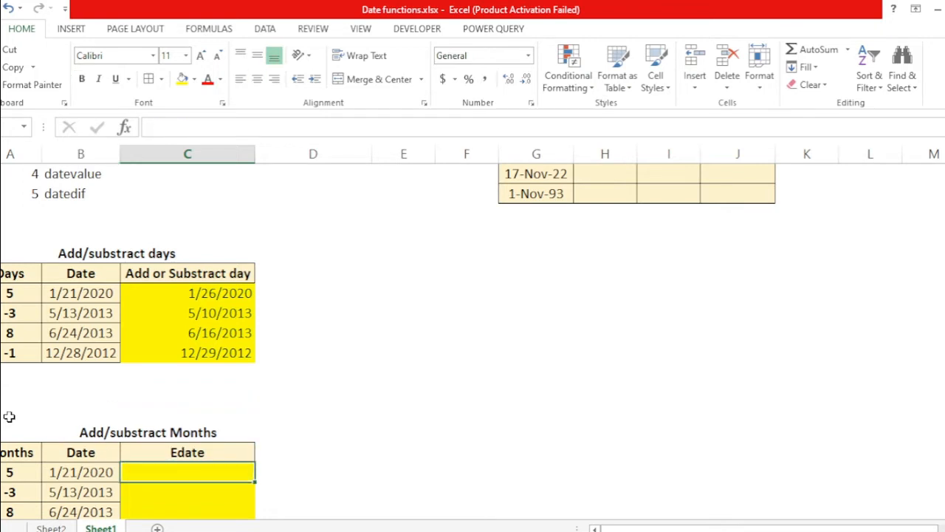
key(Left)
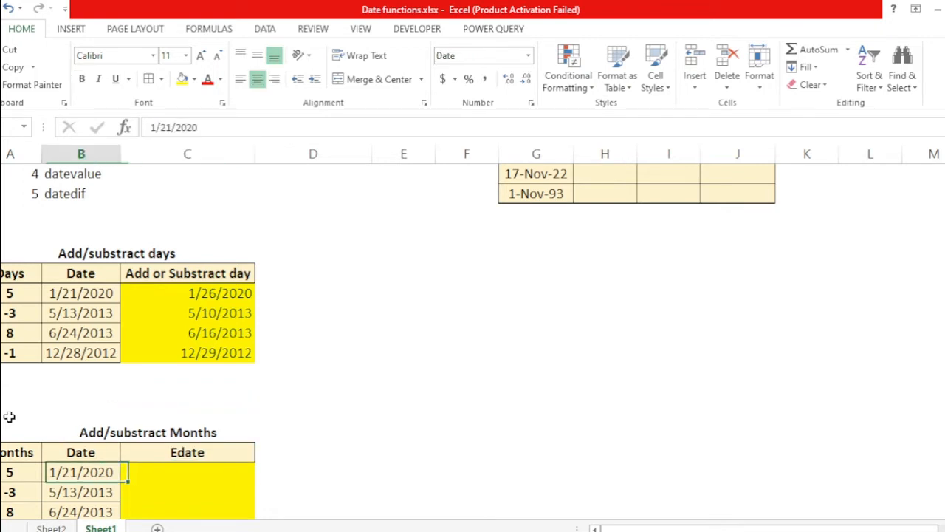
key(Right)
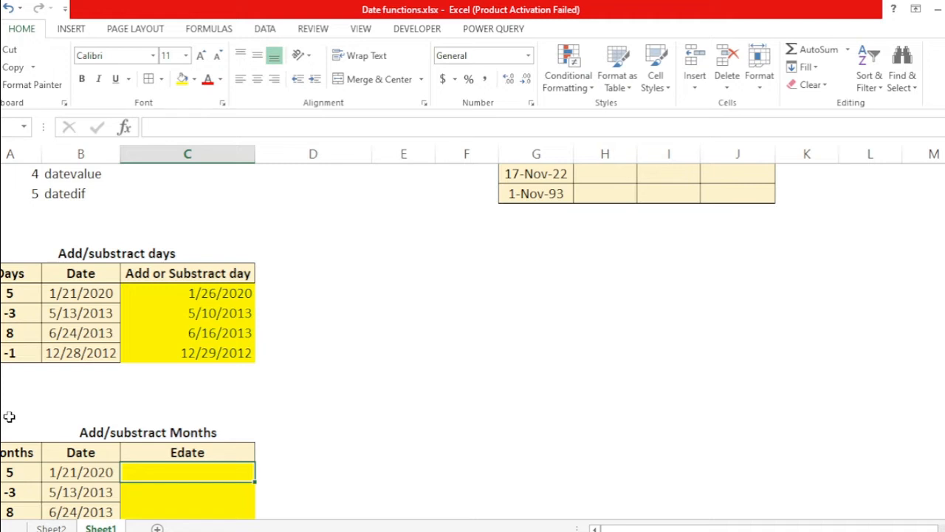
Step: Enter =EDATE(B23,A23) in the first Edate cell to add the months to the date
text(=eda)
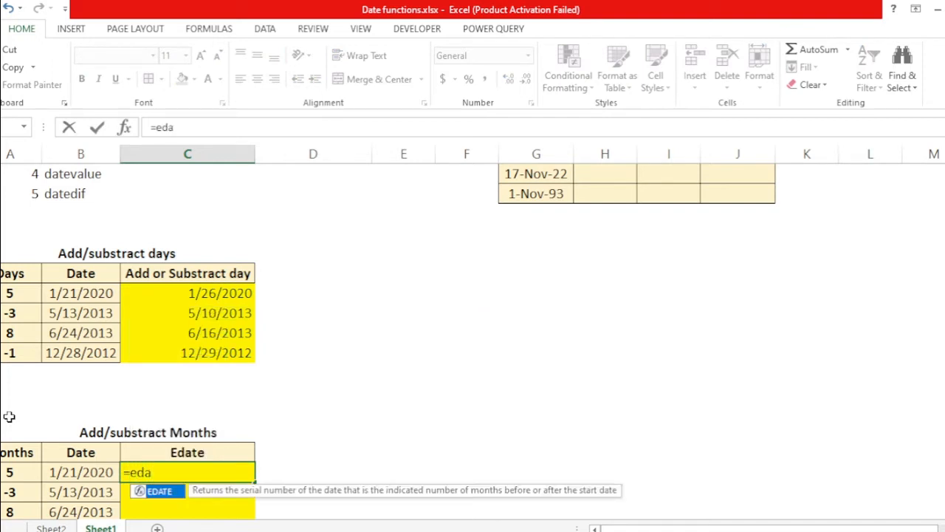
key(Tab)
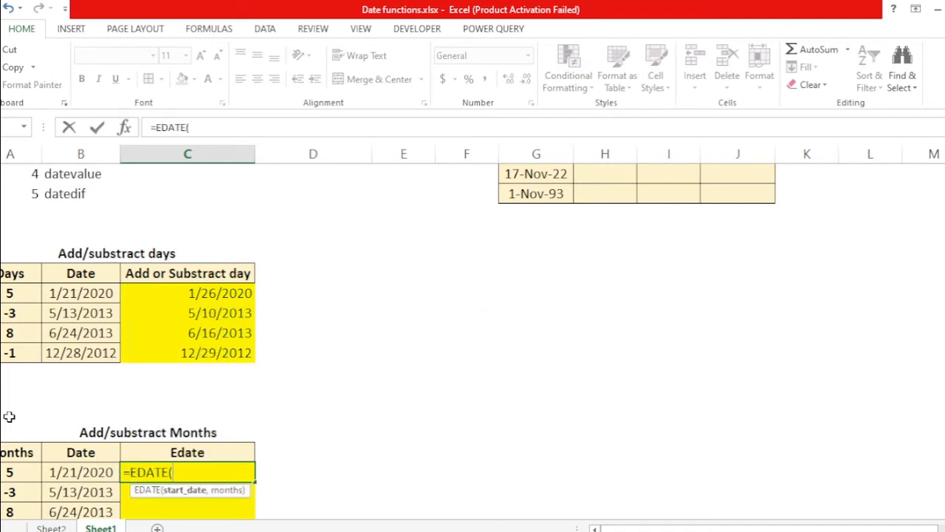
key(Left)
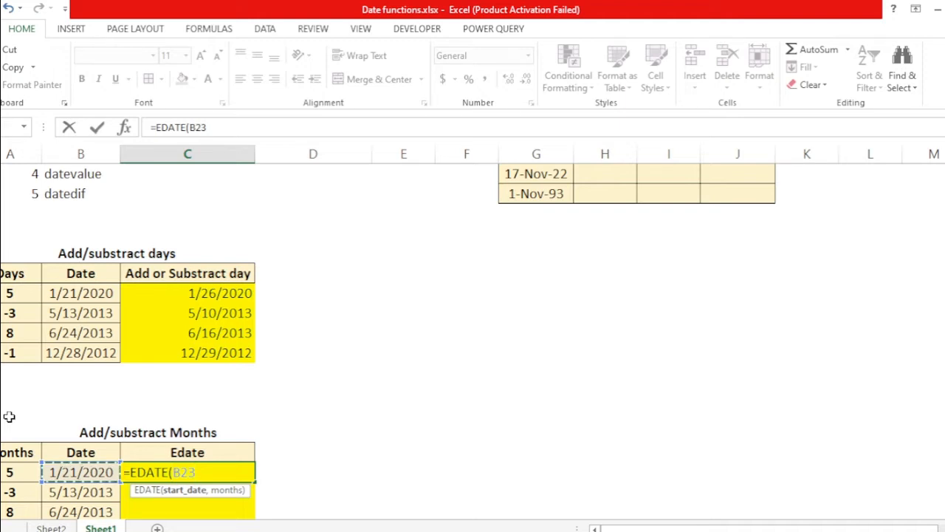
text(,)
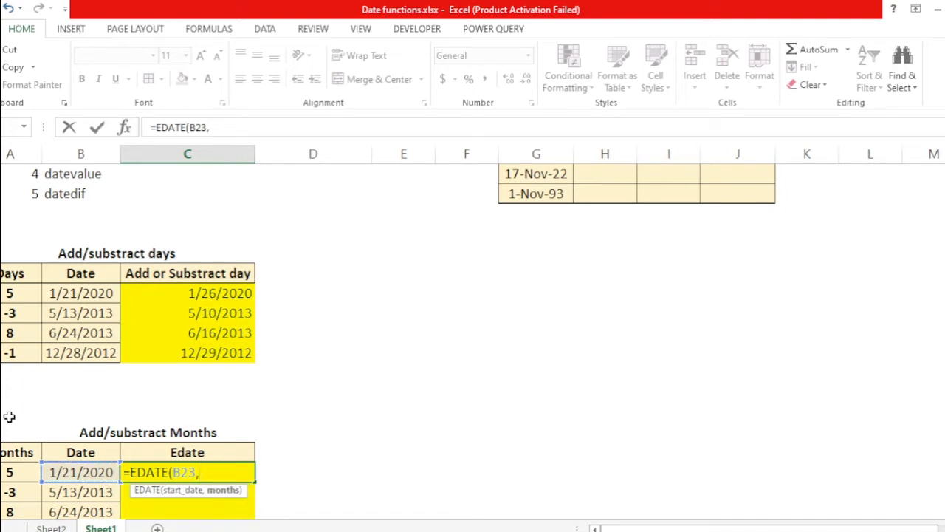
key(Left)
key(Left)
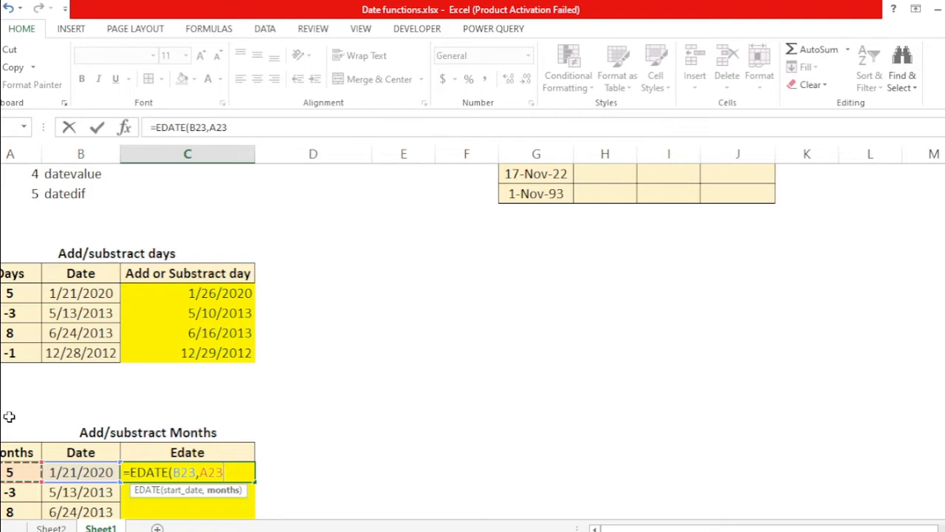
text())
key(ctrl+Return)
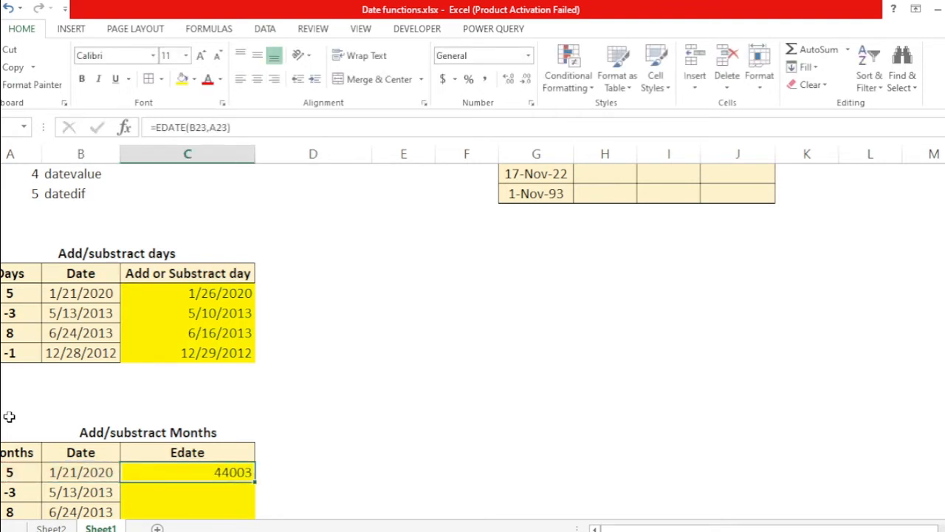
Step: Format the first Edate cell with the 14-Mar-12 date format
key(Left)
key(Right)
key(ctrl+1)
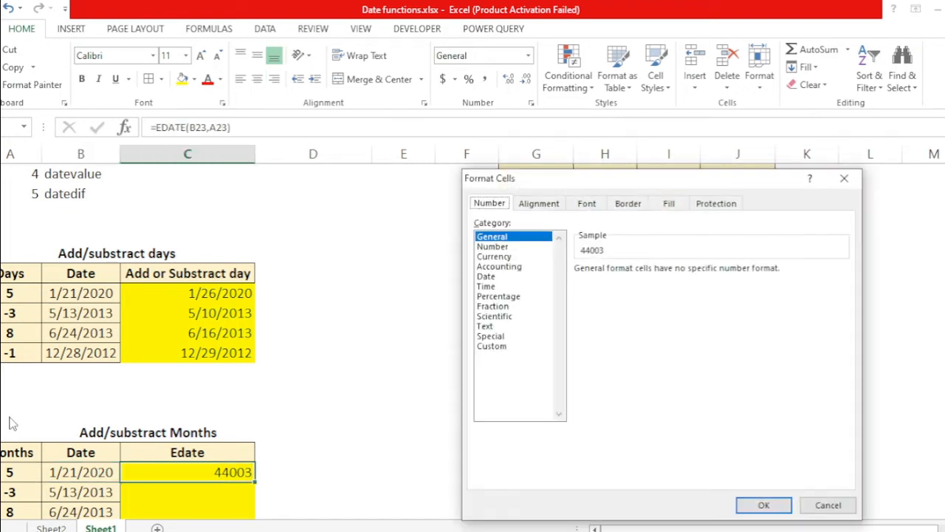
key(Down)
key(Down)
key(Down)
key(Down)
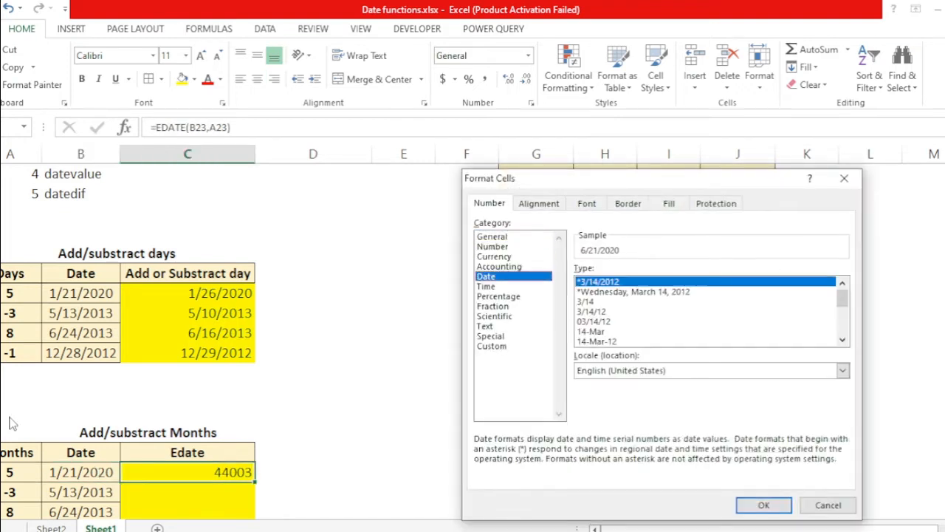
key(Tab)
key(Down)
key(Down)
key(Down)
key(Down)
key(Down)
key(Down)
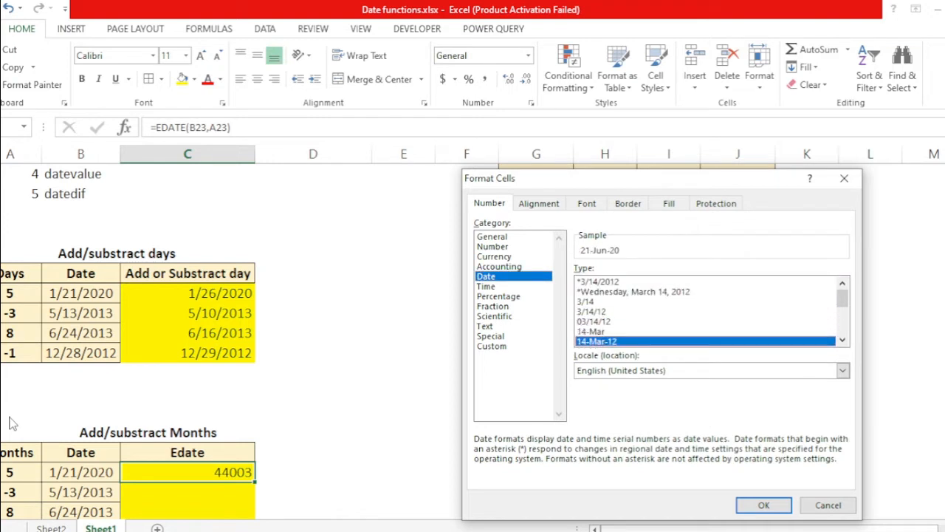
key(Return)
key(Left)
key(Right)
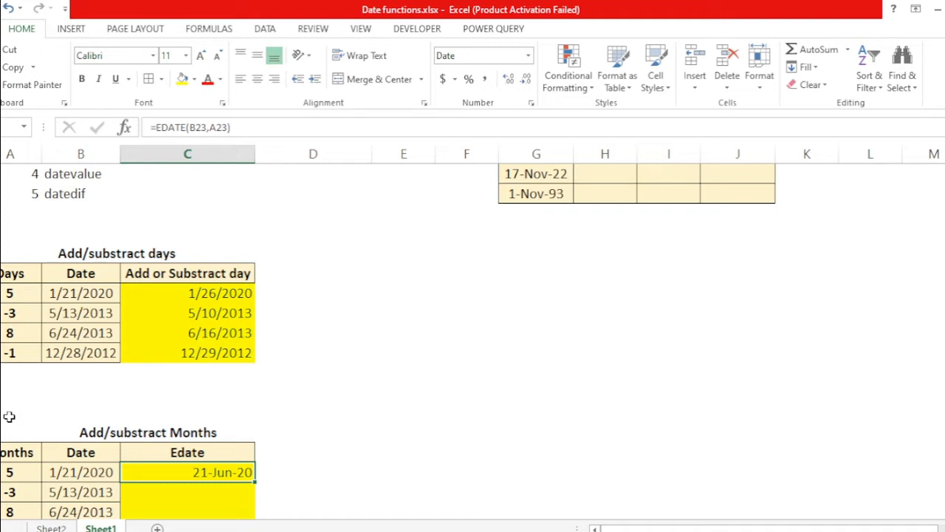
Step: Enter =EDATE(B24,A24) in the second Edate cell to subtract its months from the date
key(Left)
key(Left)
key(Right)
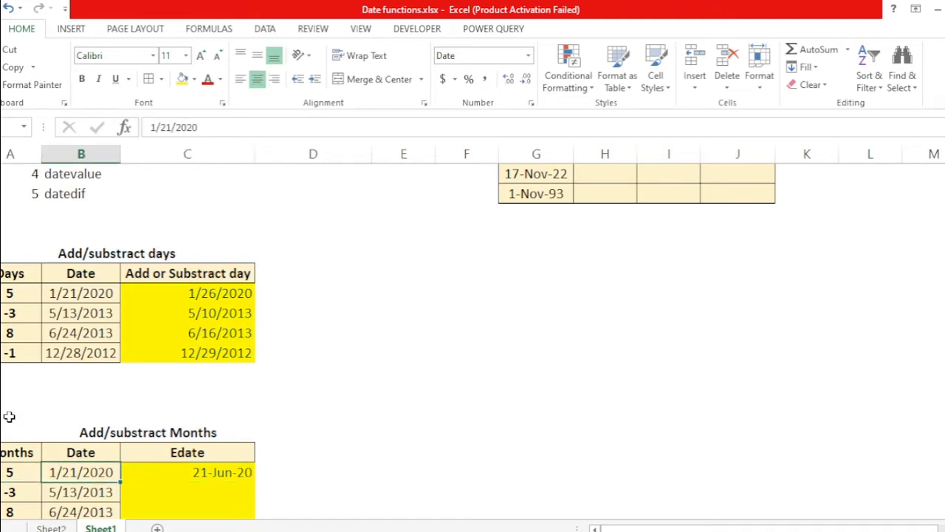
key(Right)
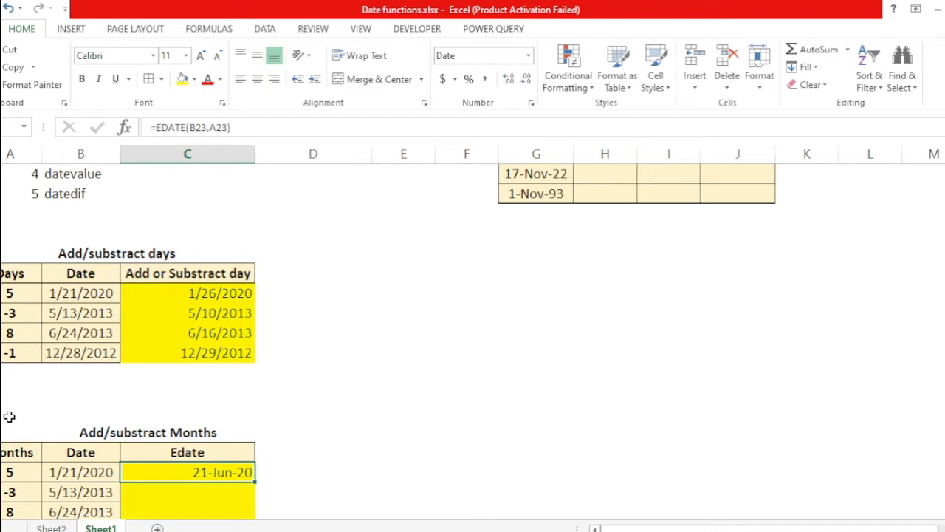
key(Left)
key(Down)
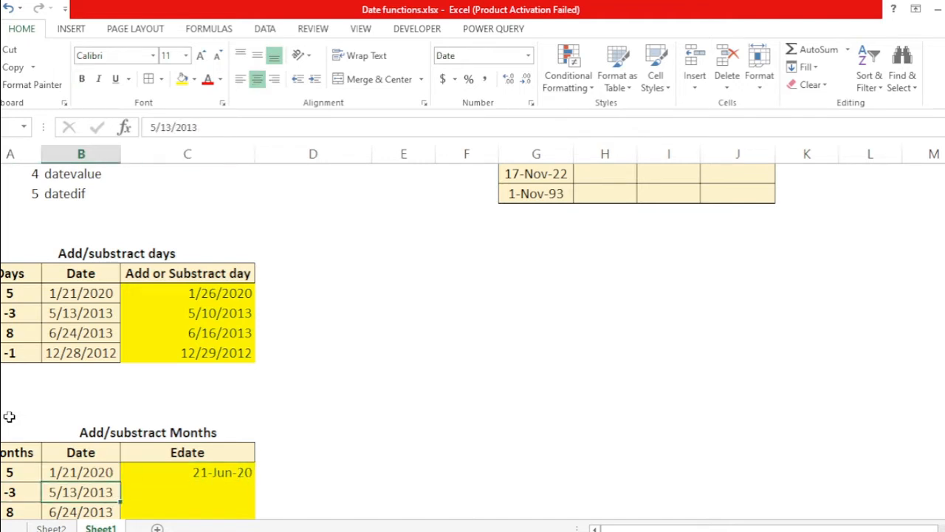
key(Left)
key(Right)
key(Right)
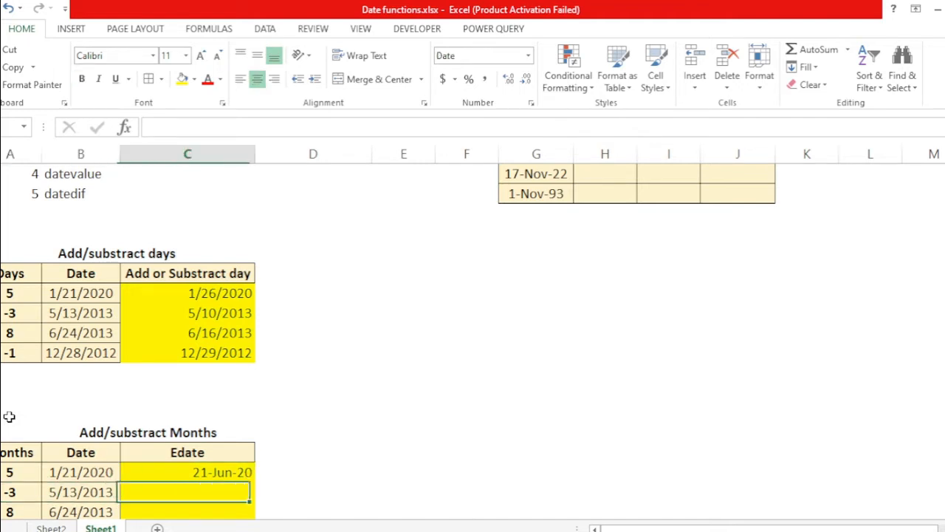
text(=)
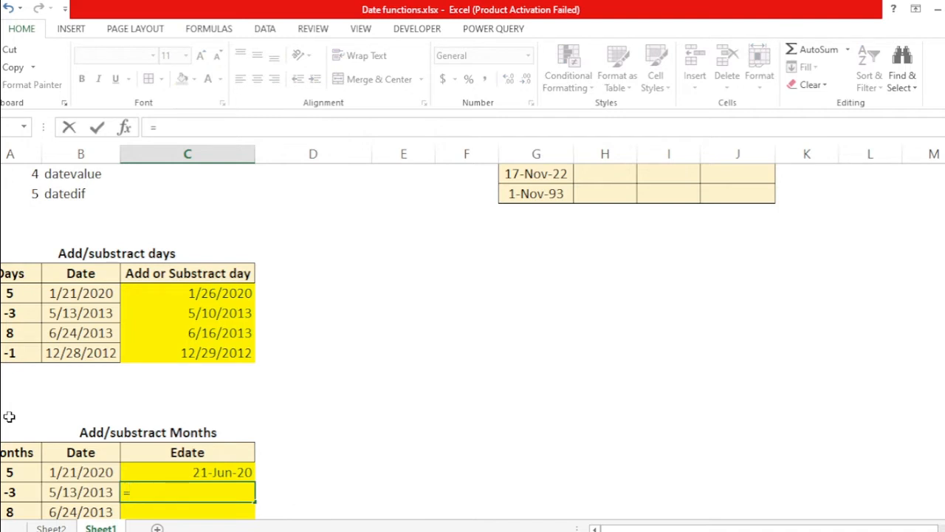
text(eda)
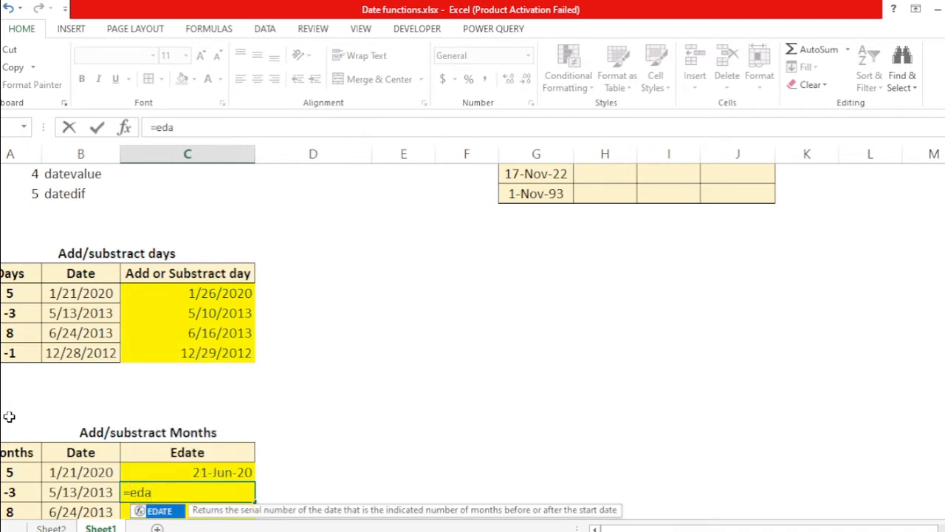
key(Tab)
key(Left)
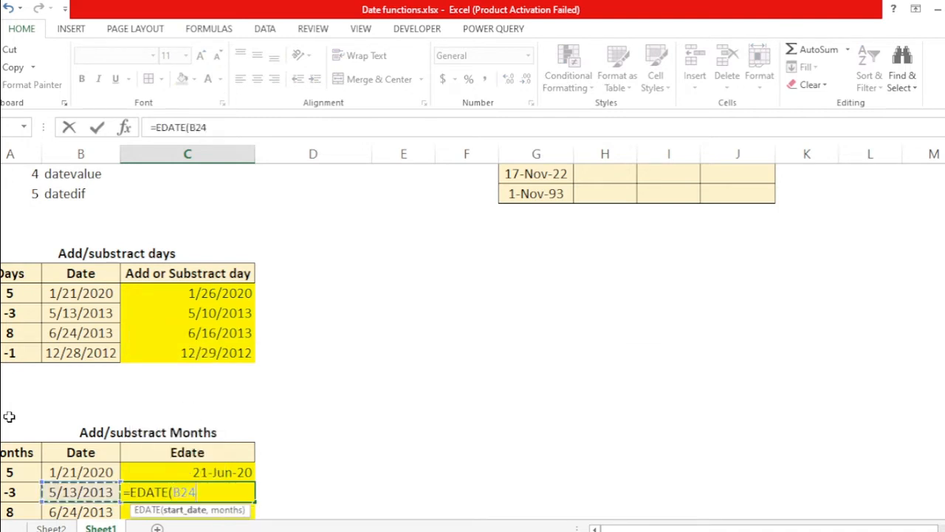
text(,)
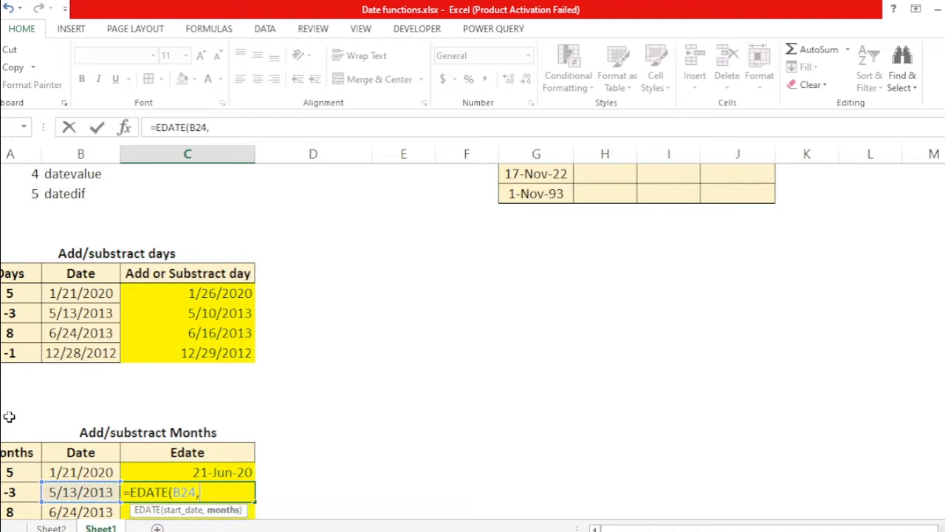
key(Left)
key(Left)
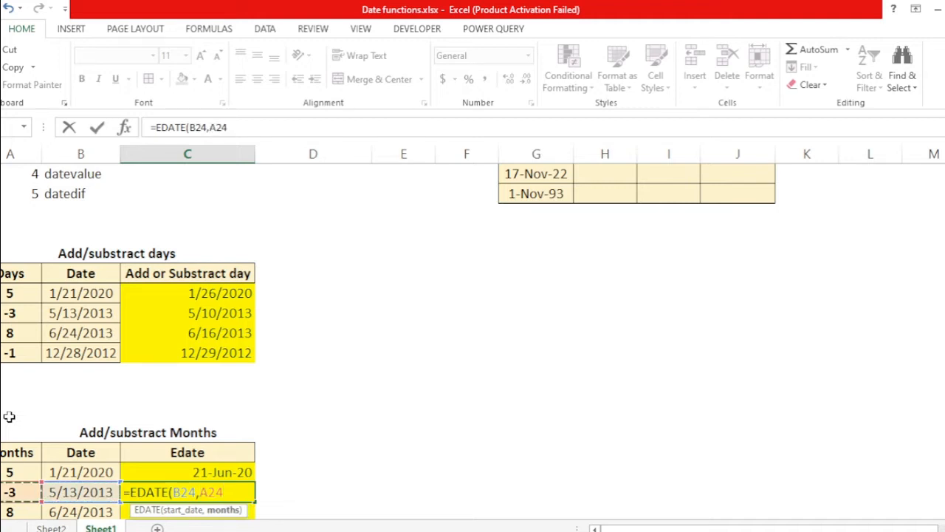
text())
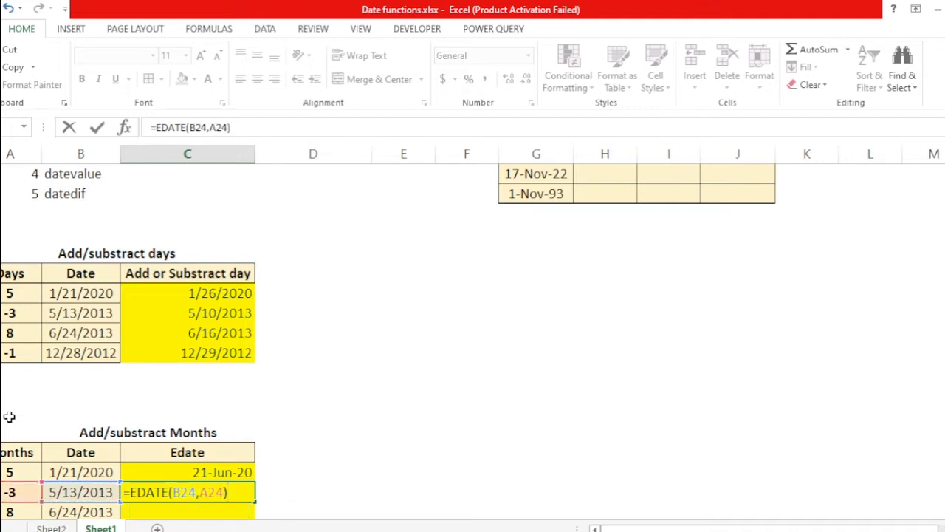
key(Return)
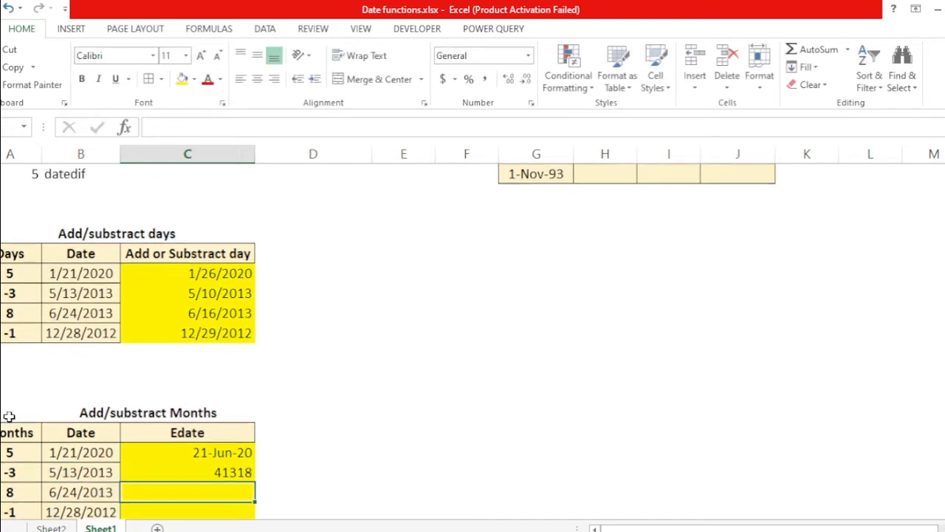
Step: Copy the first Edate cell and paste only its formats onto the Edate column cells below
key(Up)
key(Up)
key(ctrl+c)
key(shift+Down)
key(shift+Down)
key(shift+Down)
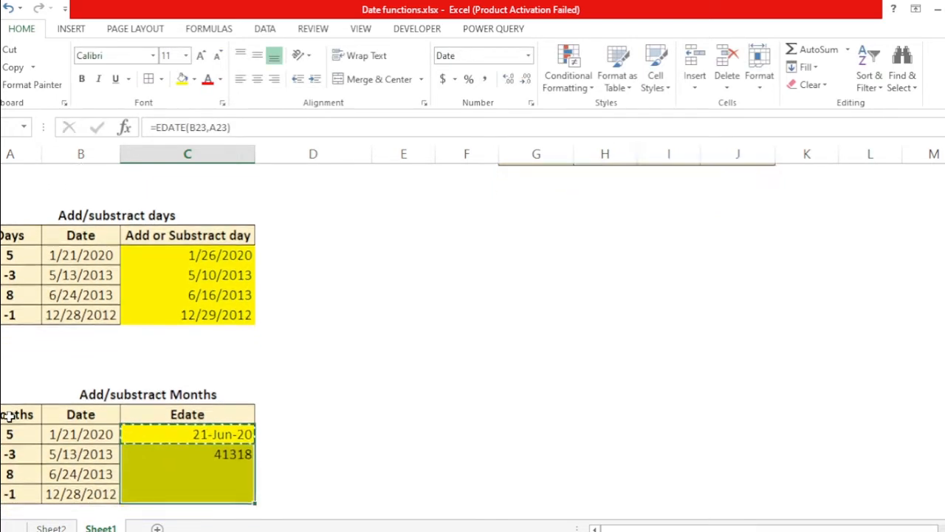
key(ctrl+alt+v)
key(t)
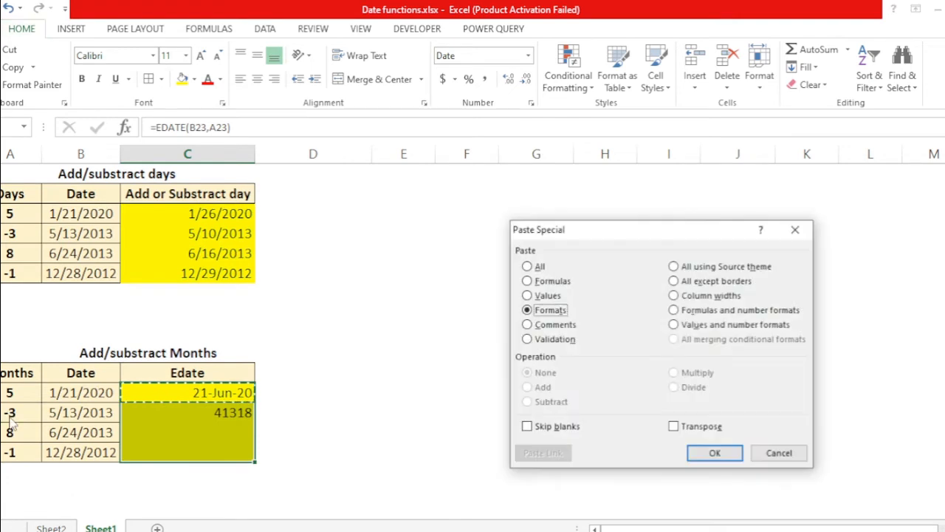
key(Return)
Step: Fill the EDATE formula down into the remaining Edate cells of the months table
key(Down)
key(Down)
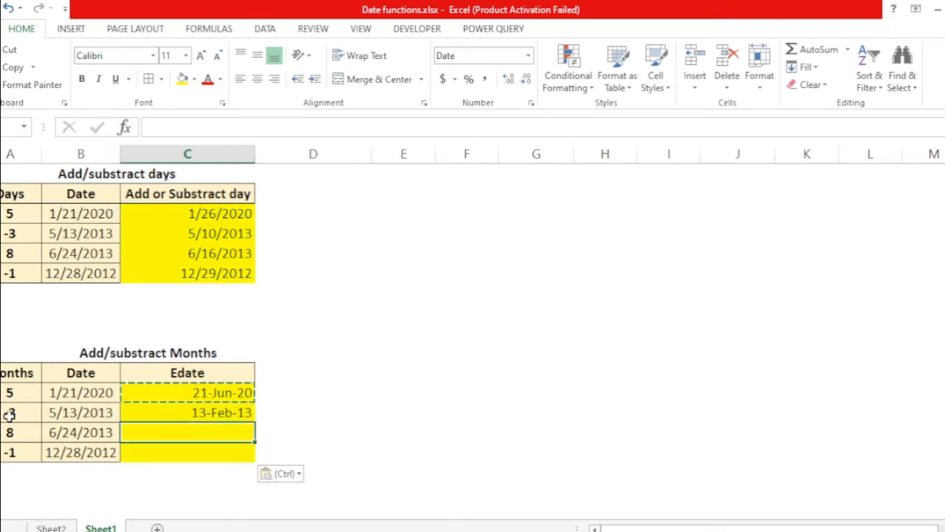
key(Left)
key(Up)
key(Right)
key(Left)
key(Right)
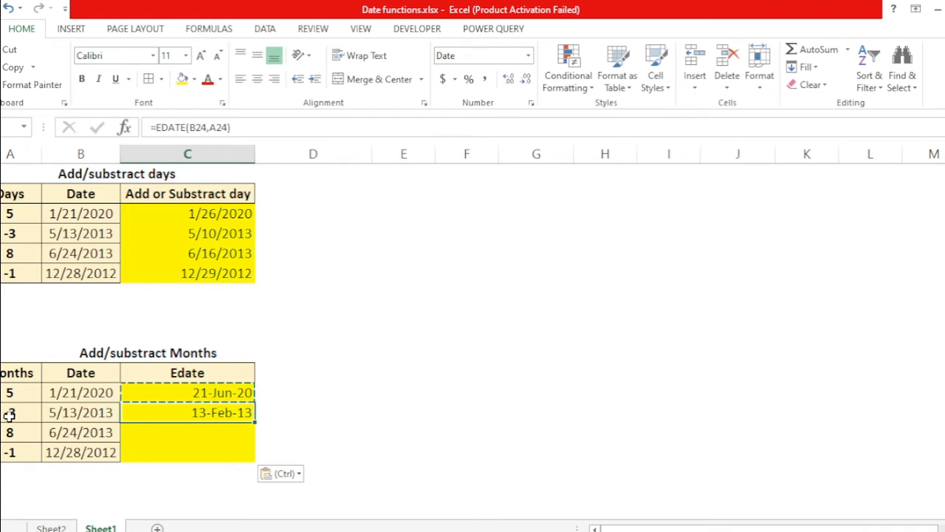
key(Left)
key(Left)
key(Right)
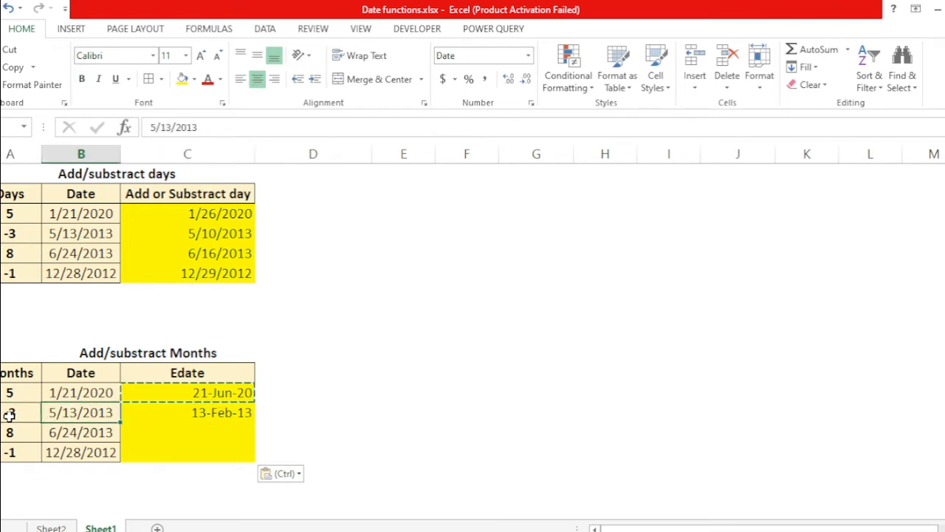
key(Right)
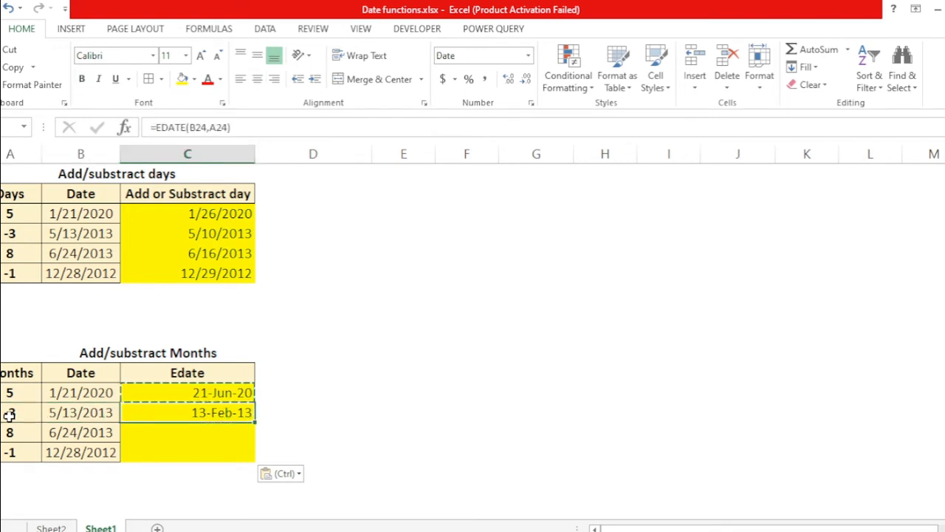
key(Left)
key(Down)
key(Right)
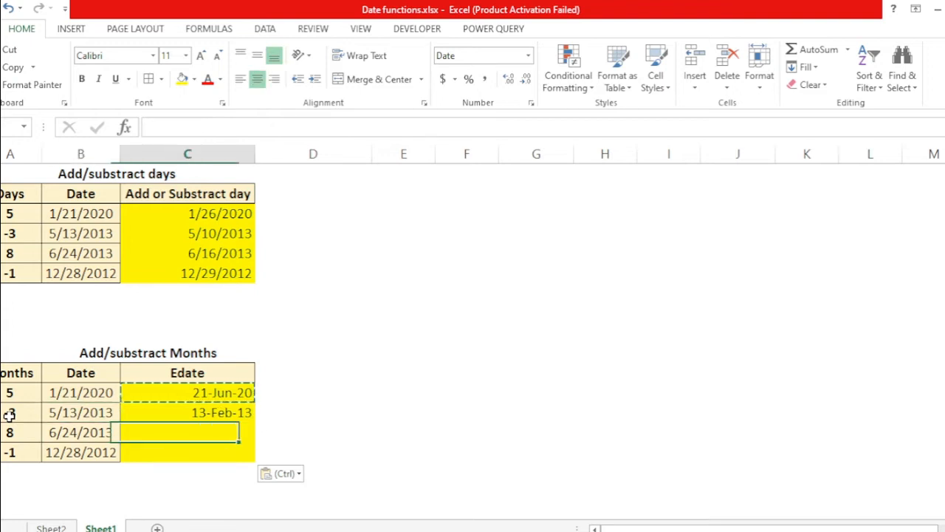
key(Down)
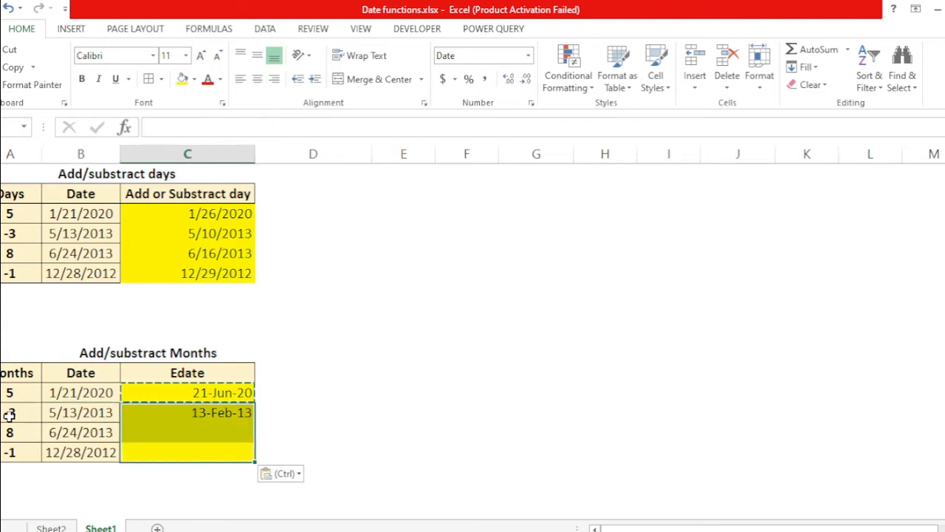
key(Escape)
key(Down)
key(Up)
key(Up)
key(Left)
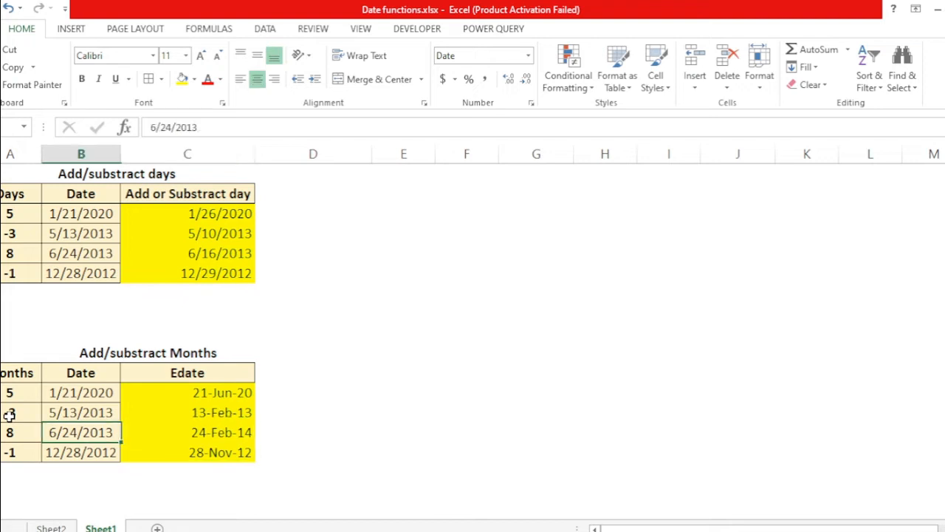
Step: Review each Edate formula against its row's date and months values
key(Left)
key(Right)
key(Left)
key(Right)
key(Right)
key(Right)
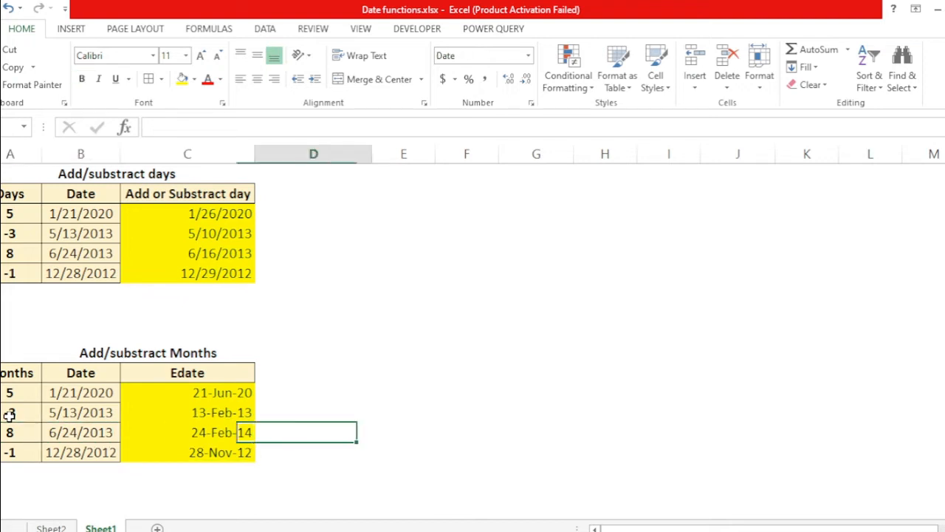
key(Left)
key(Left)
key(Left)
key(Right)
key(Right)
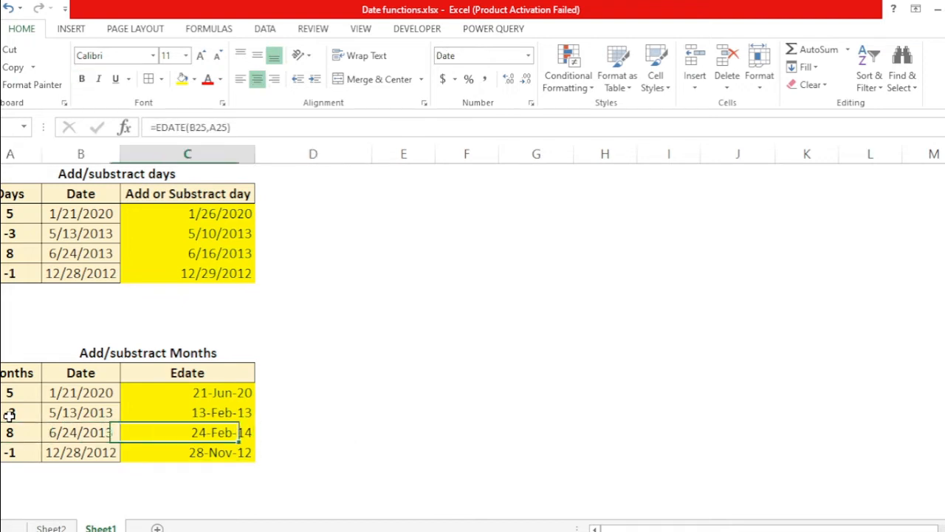
key(Left)
key(Left)
key(Right)
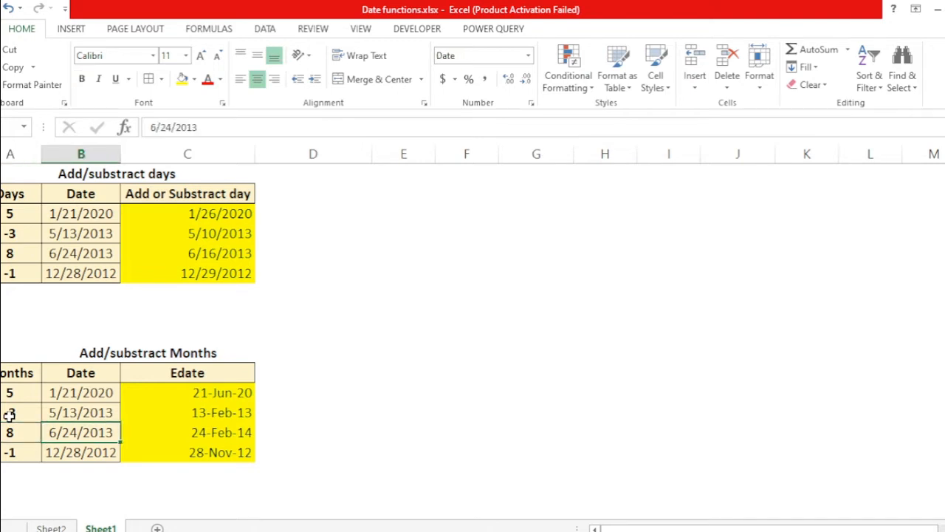
key(Right)
key(Right)
key(Left)
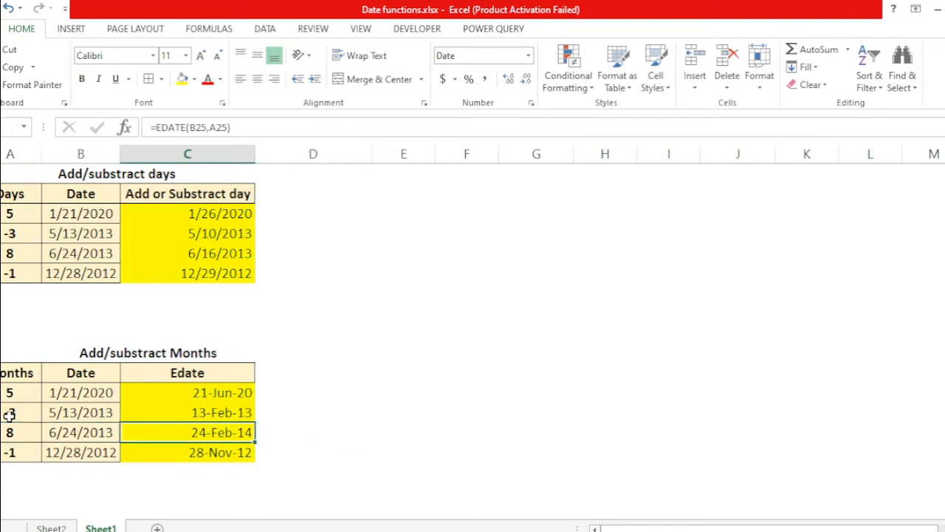
key(Left)
key(Down)
key(Left)
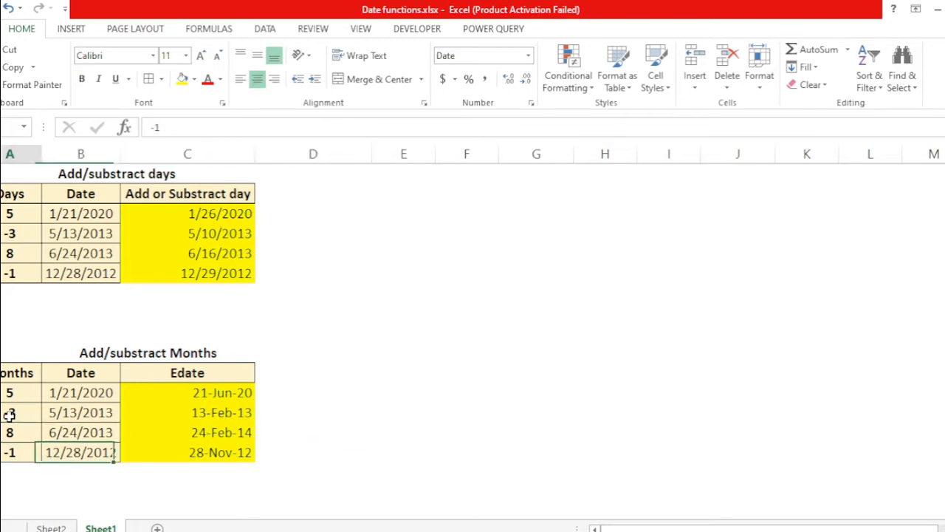
key(Right)
key(Right)
key(Left)
key(Left)
key(Right)
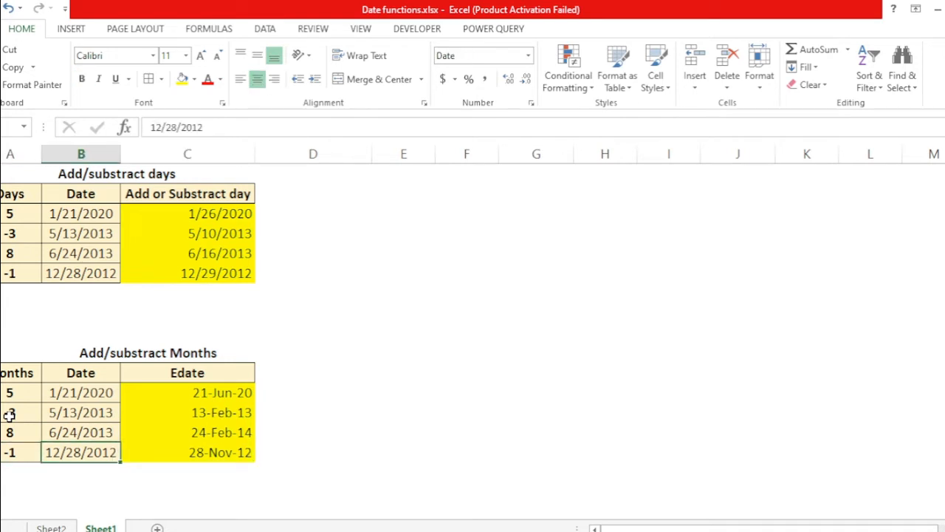
key(Right)
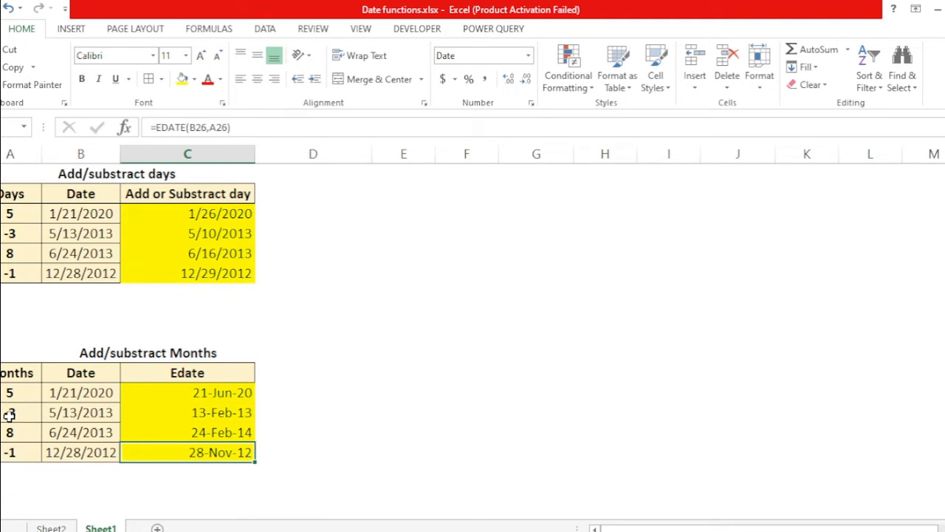
key(Up)
key(Up)
key(Up)
key(Up)
key(Up)
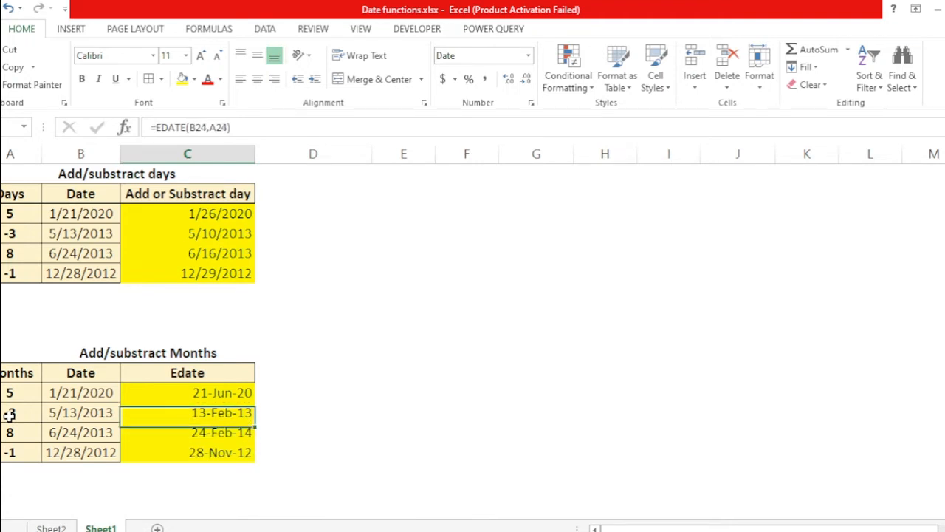
key(Down)
key(Down)
key(Down)
key(Down)
key(Down)
key(Down)
key(Down)
key(Down)
key(Down)
key(Down)
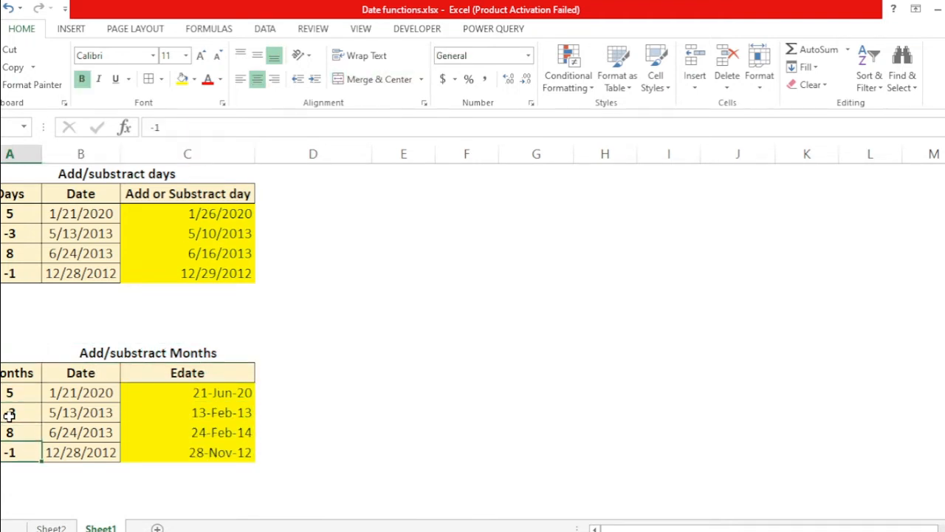
Step: Examine the completed Edate column and the years table below it
key(Up)
key(Up)
key(Up)
key(Up)
key(Up)
key(Up)
key(Up)
key(Up)
key(Up)
key(Up)
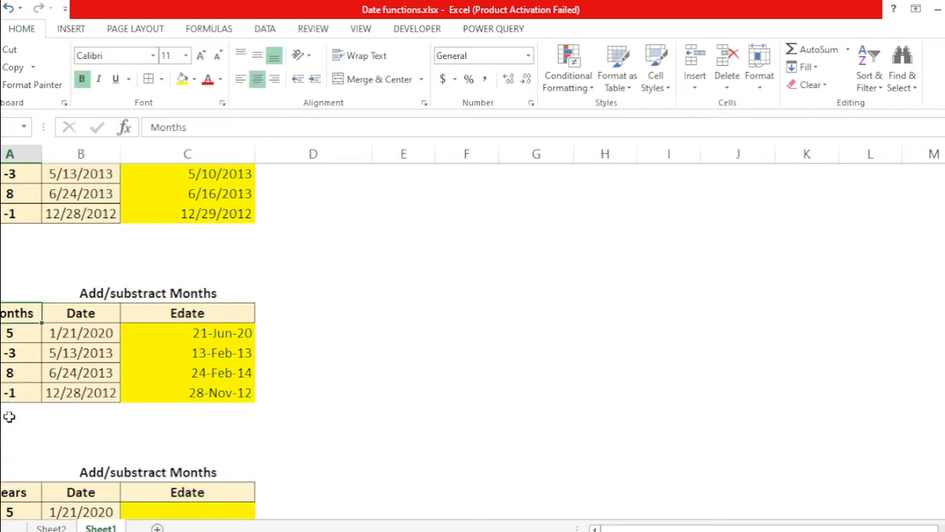
key(Right)
key(Right)
key(Down)
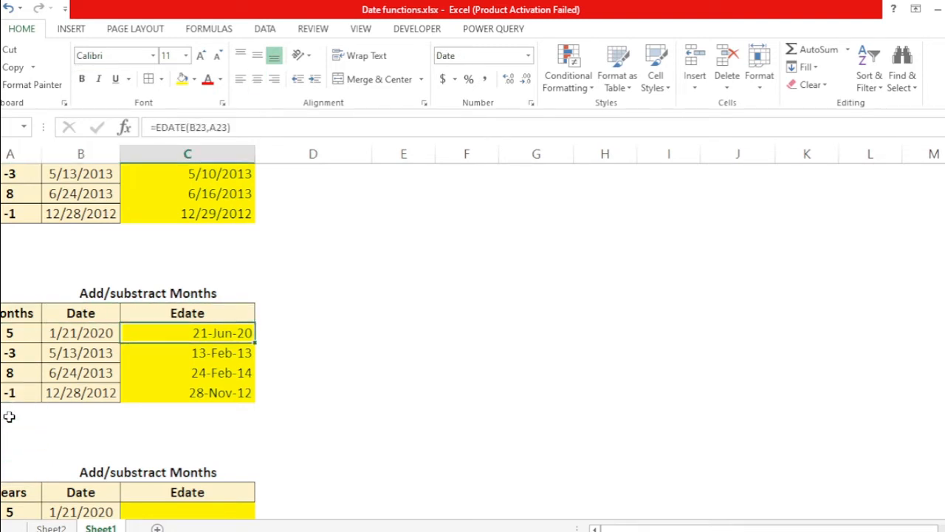
key(Down)
key(Down)
key(Down)
key(Down)
key(Down)
key(Down)
key(Down)
key(Down)
key(Down)
key(Down)
key(Down)
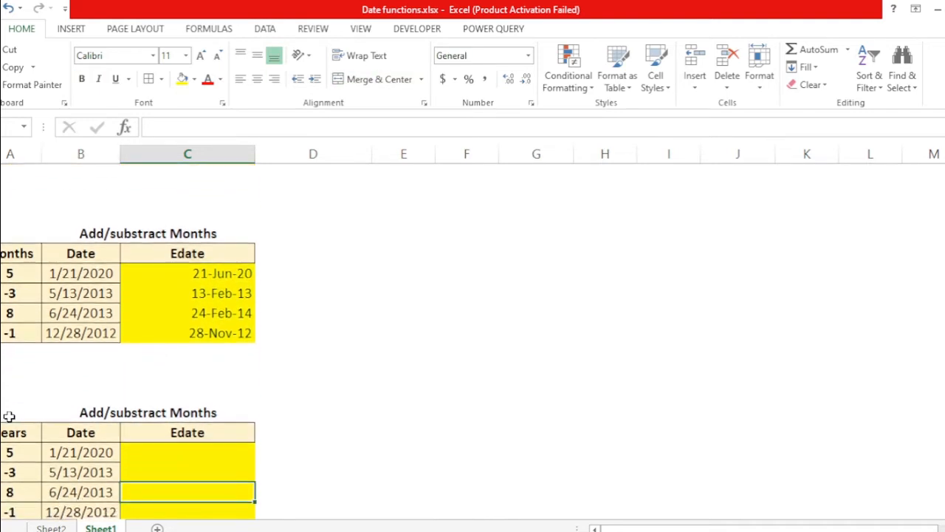
key(Down)
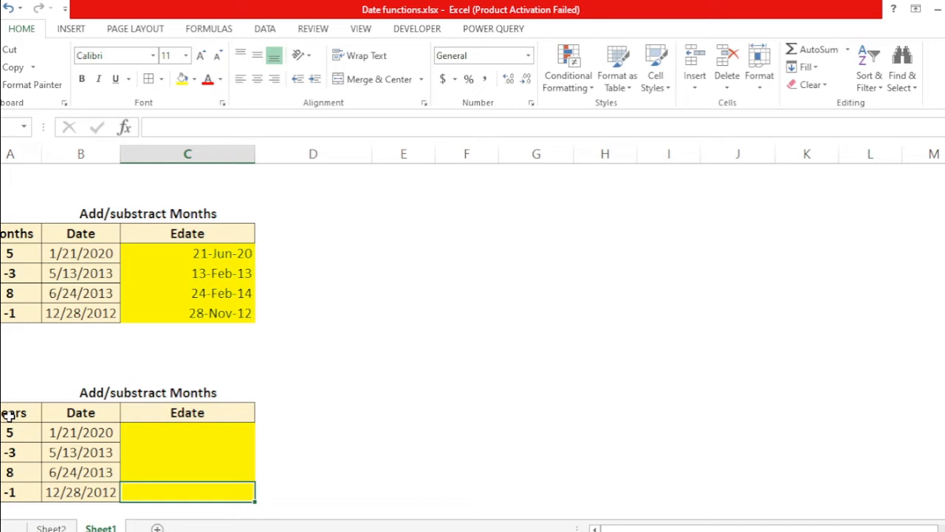
key(Up)
key(Down)
key(Down)
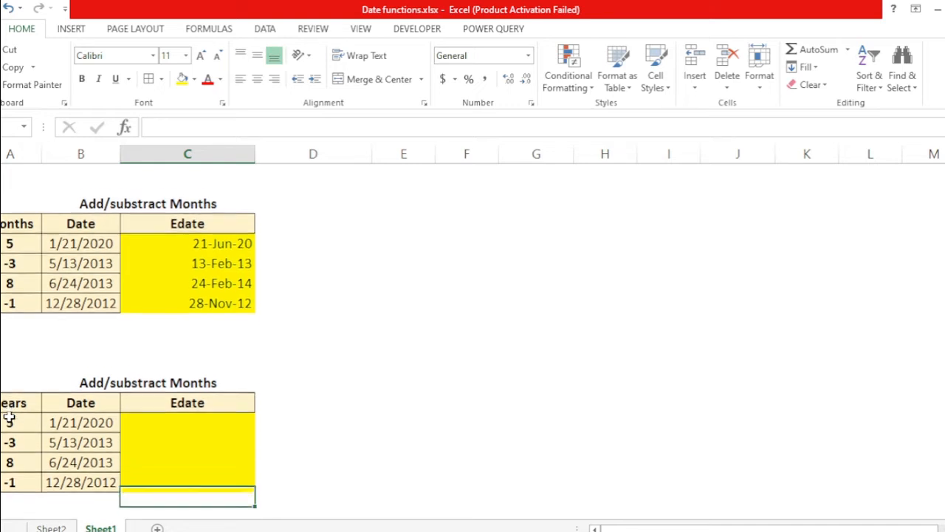
key(Up)
key(Up)
key(Up)
key(Up)
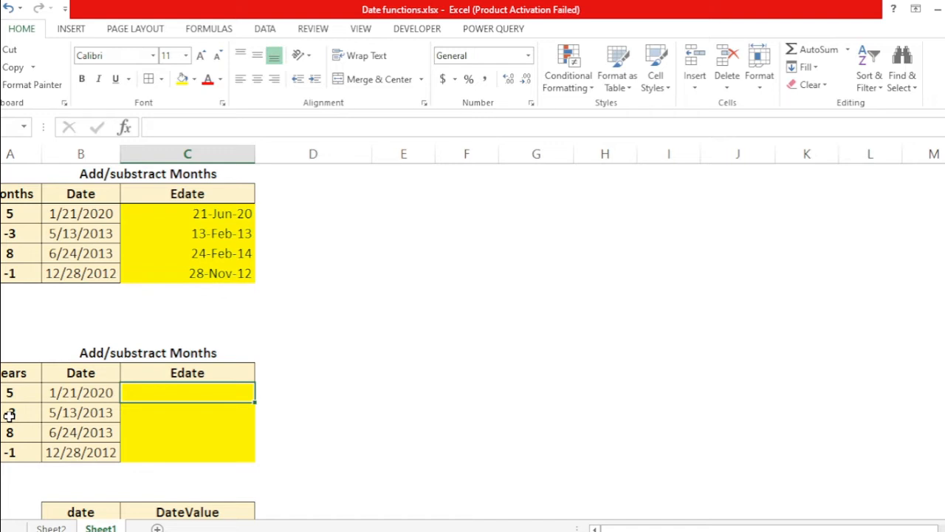
Step: Enter =EDATE(B32,A32*12) in the first Edate cell of the years table to add years as months
text(=edat)
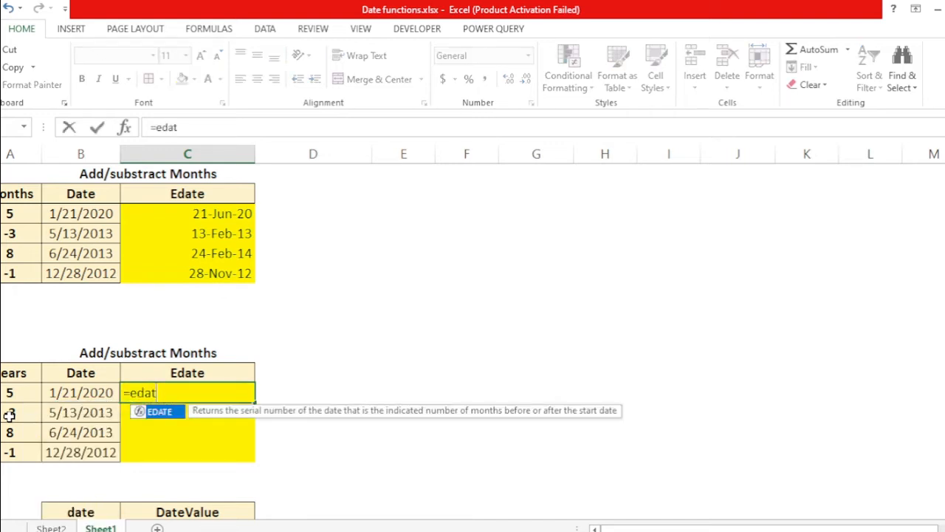
key(Tab)
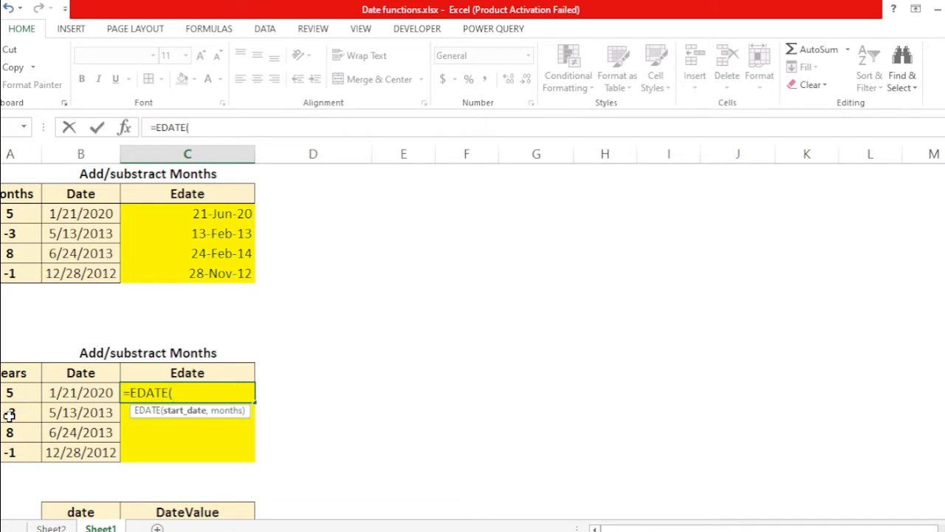
key(Left)
text(,)
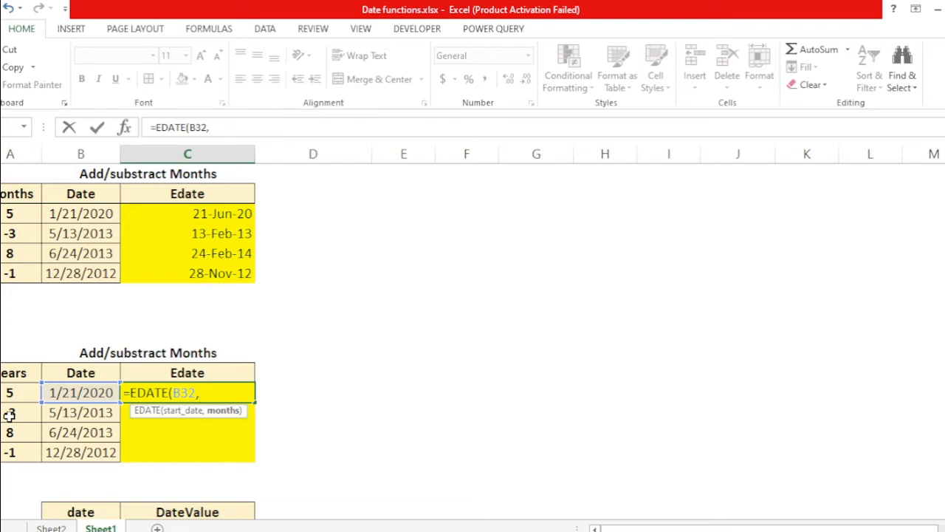
key(Left)
key(Left)
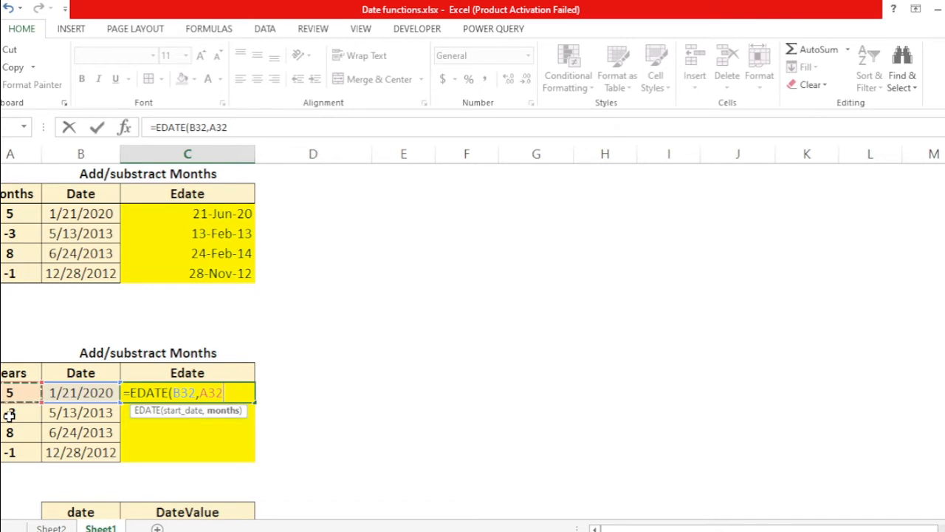
text(*12))
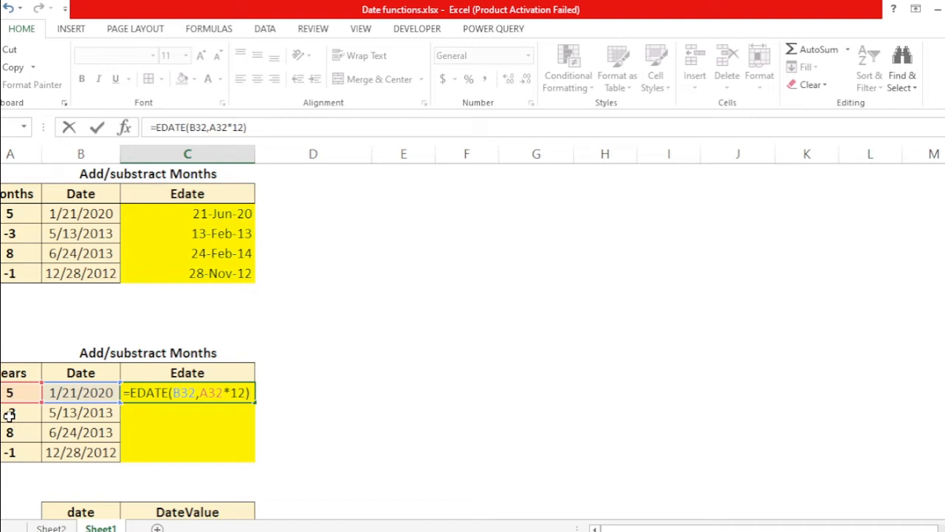
key(Return)
Step: Copy the last Edate cell of the months table and paste only its formats onto the years table's remaining Edate cells
key(Up)
key(Left)
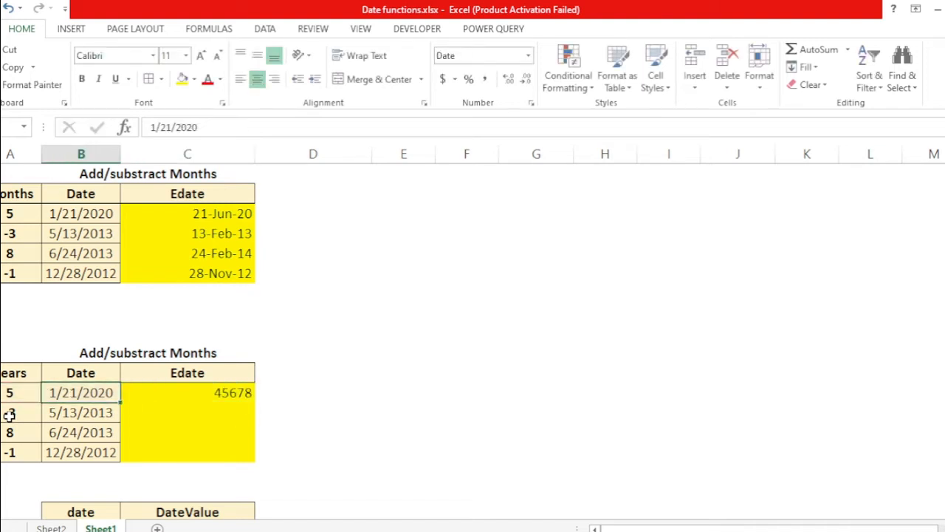
key(Right)
key(Up)
key(Up)
key(Up)
key(Up)
key(Up)
key(Up)
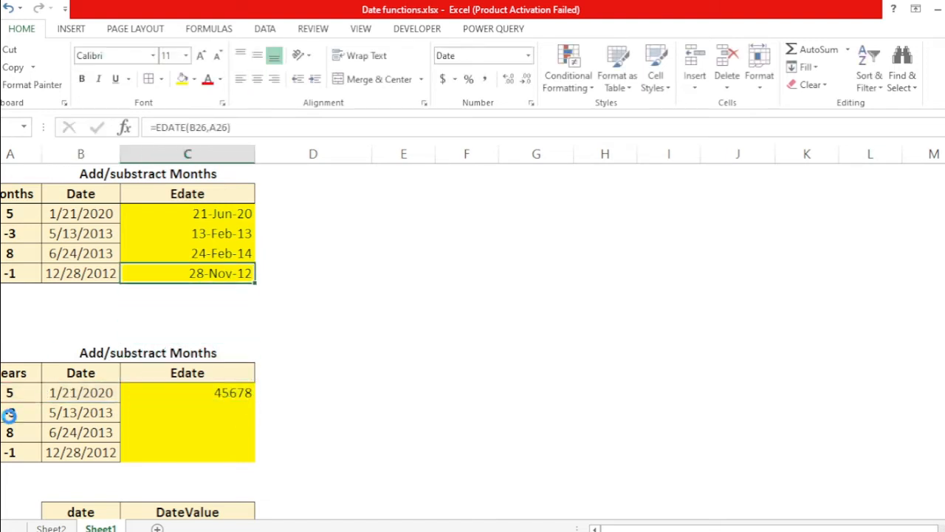
key(ctrl+c)
key(Down)
key(Down)
key(Down)
key(Down)
key(Down)
key(Down)
key(shift+Down)
key(shift+Down)
key(shift+Down)
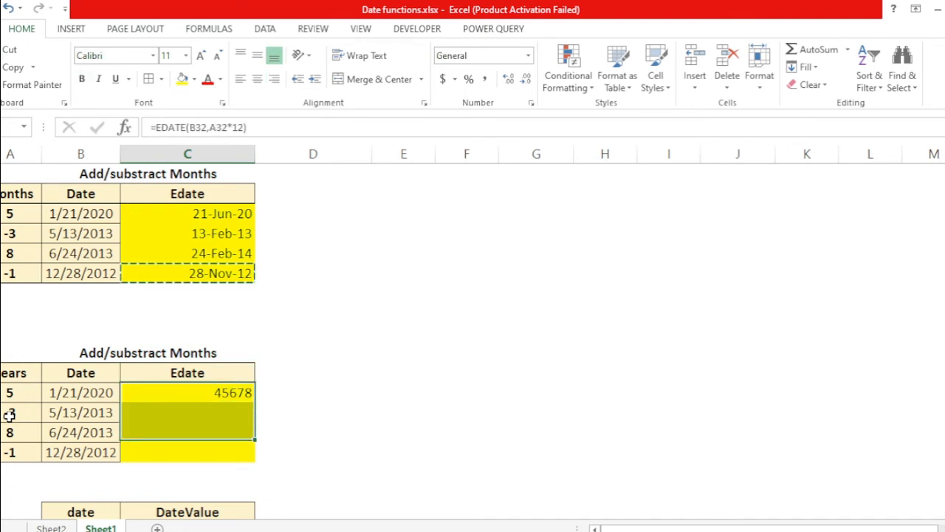
key(ctrl+alt+v)
key(t)
key(Return)
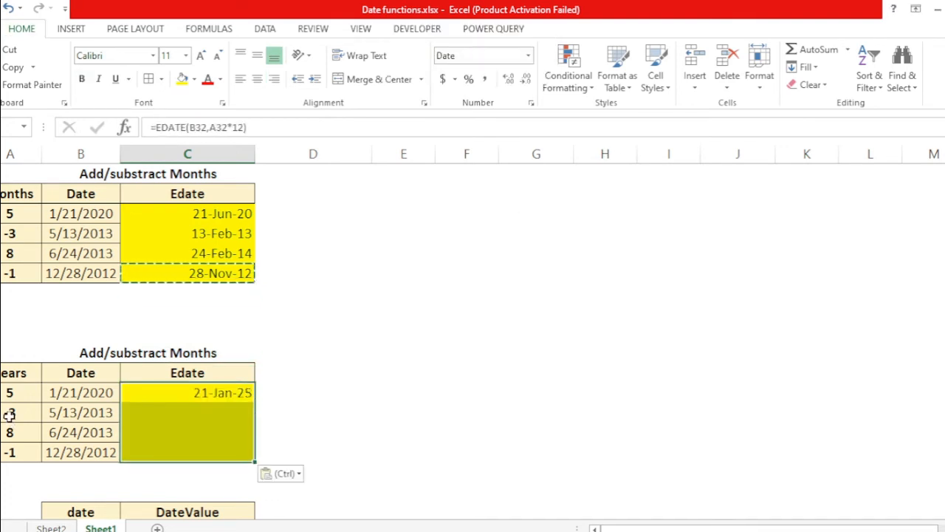
key(Down)
key(Up)
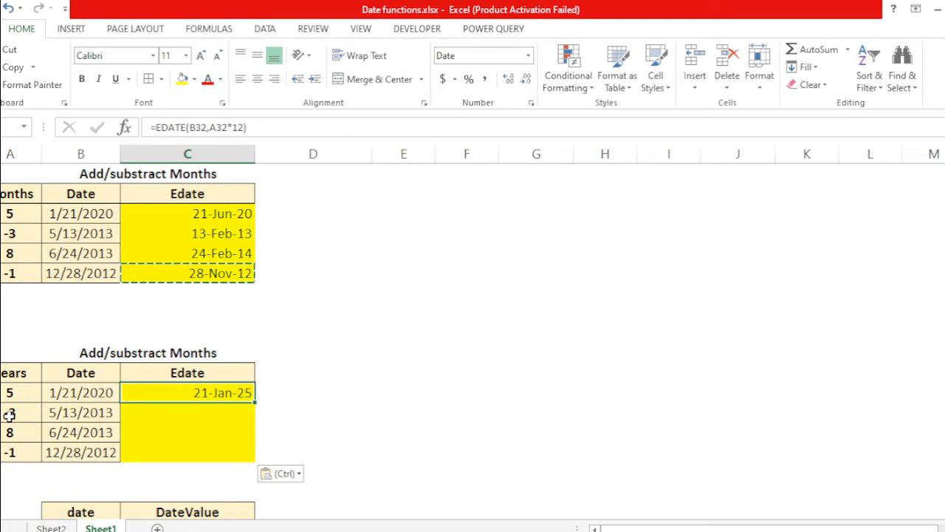
Step: Enter =EDATE(B33,A33*12) in the second Edate cell of the years table
key(Left)
key(Right)
key(Left)
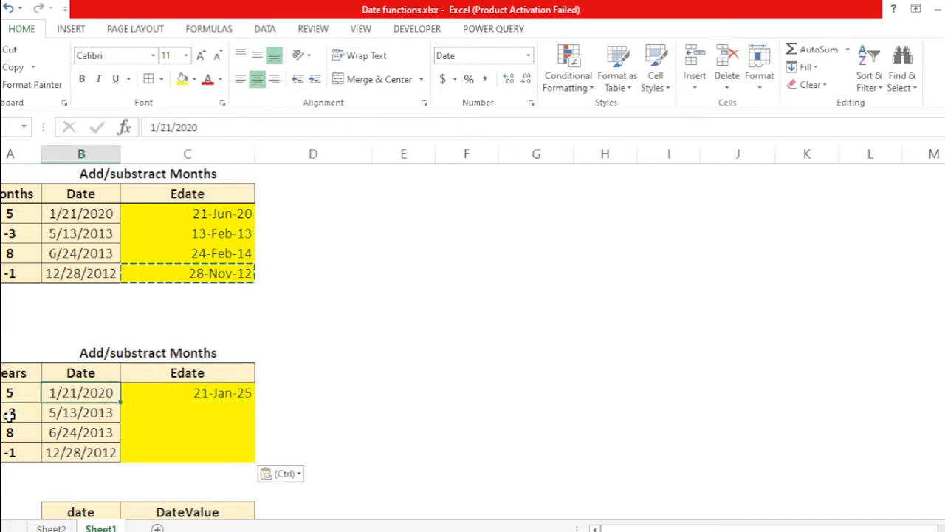
key(Right)
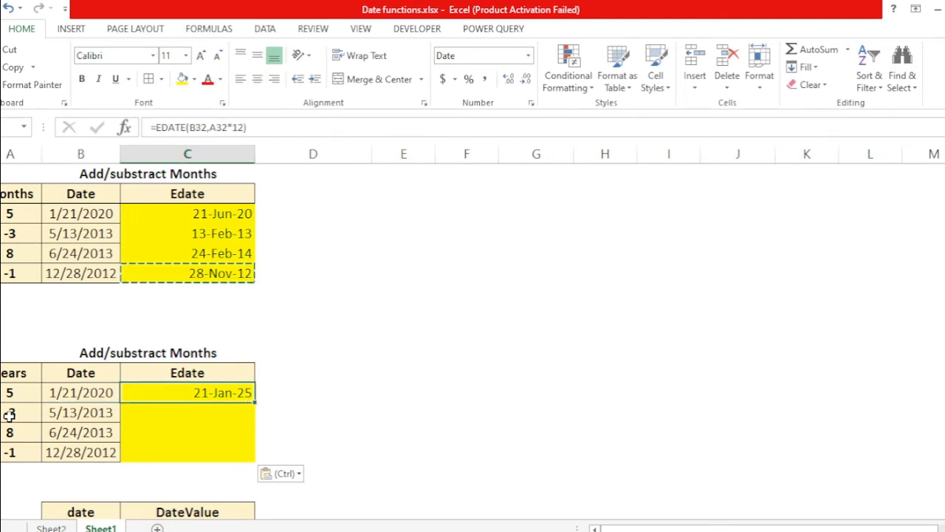
key(Left)
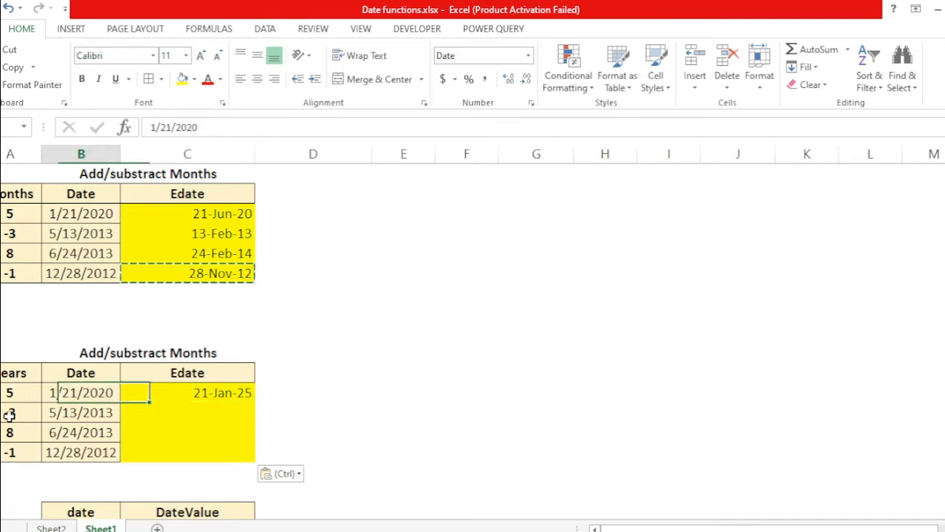
key(Down)
key(Right)
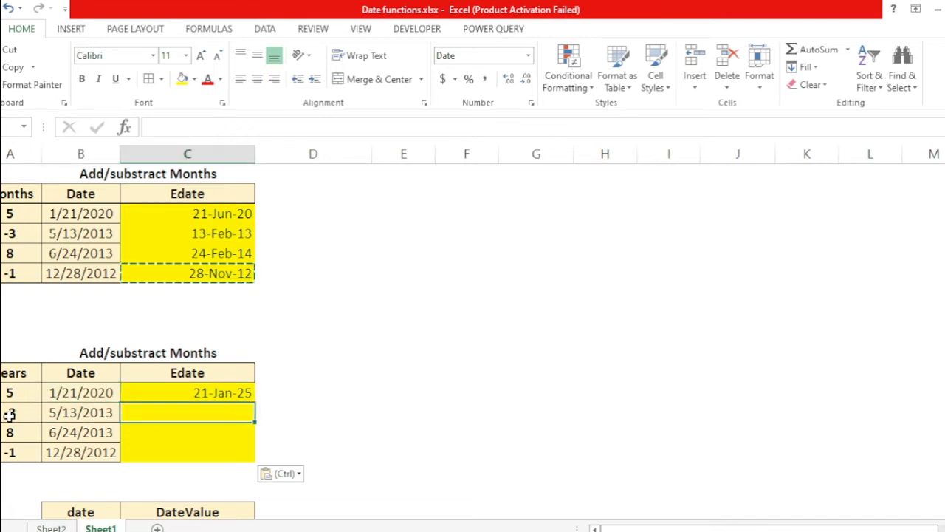
key(Left)
key(Right)
text(=ed)
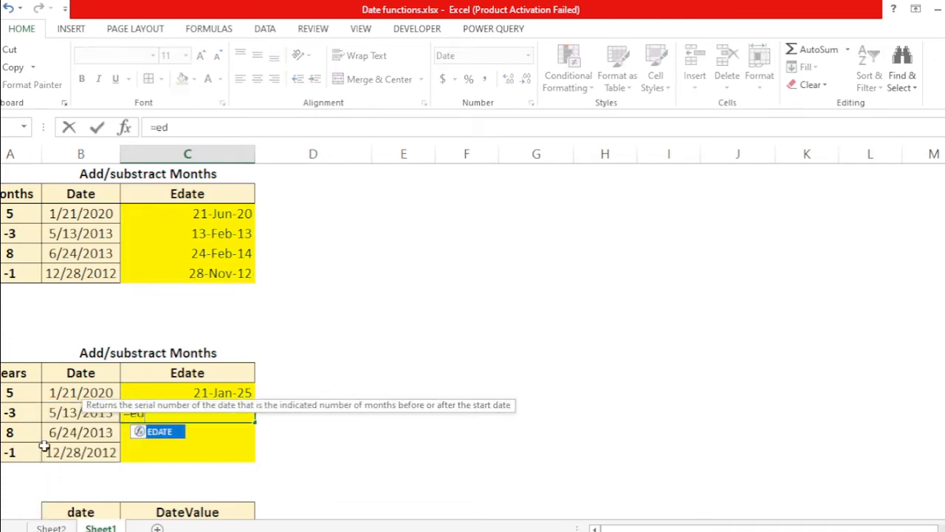
key(BackSpace)
text(dat)
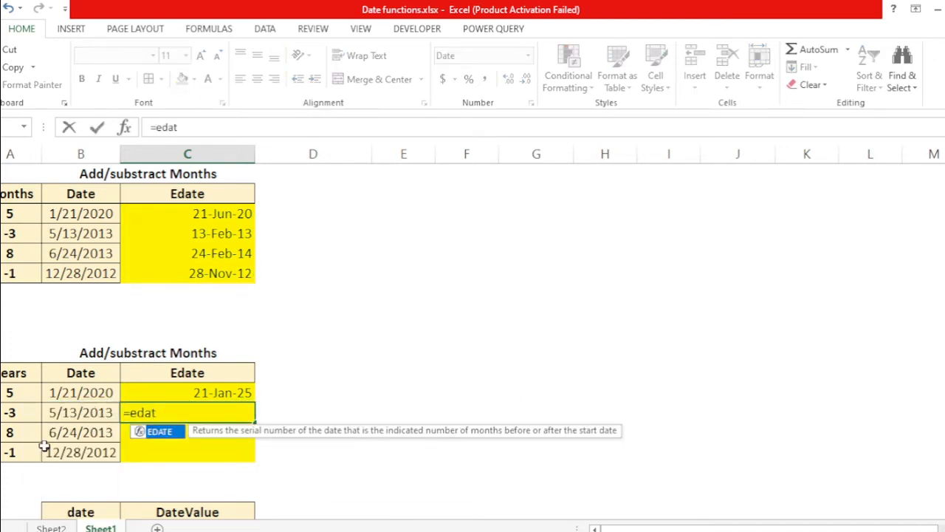
key(Tab)
key(Left)
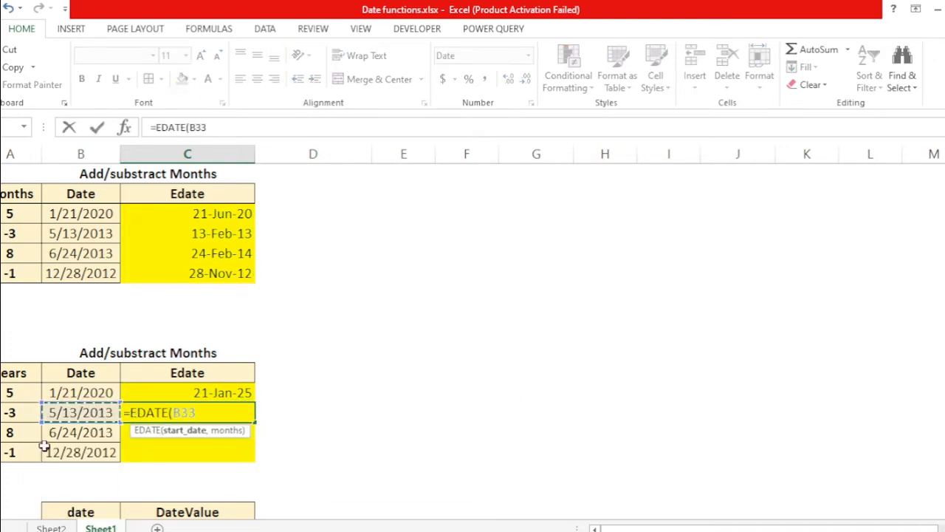
text(,)
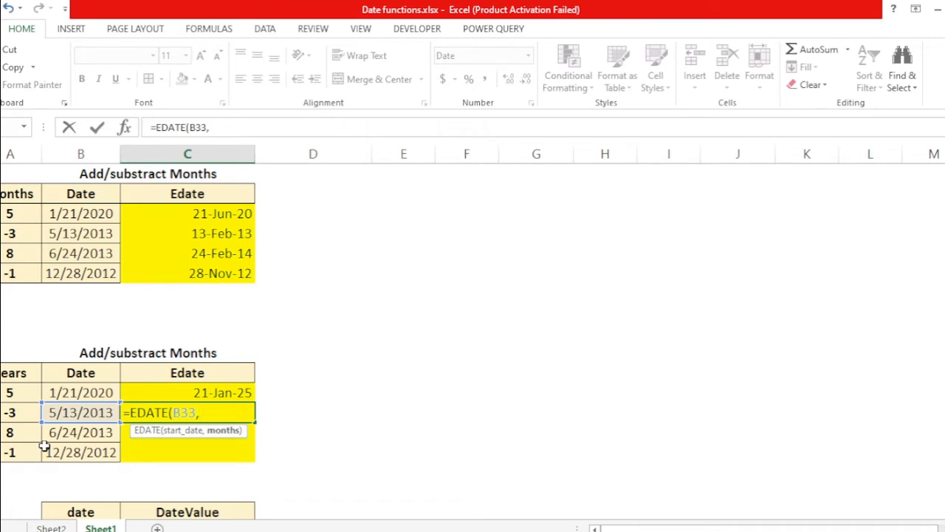
key(Left)
key(Left)
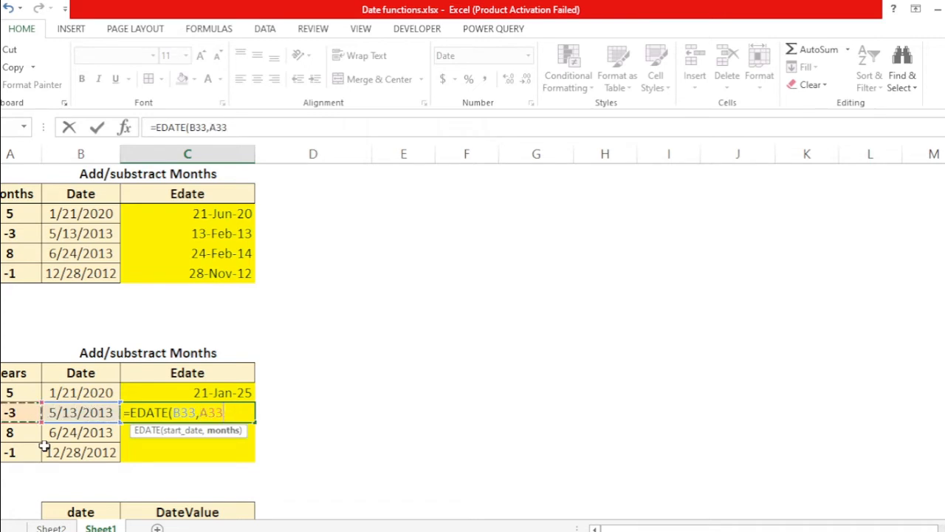
text(*12))
key(Return)
key(Up)
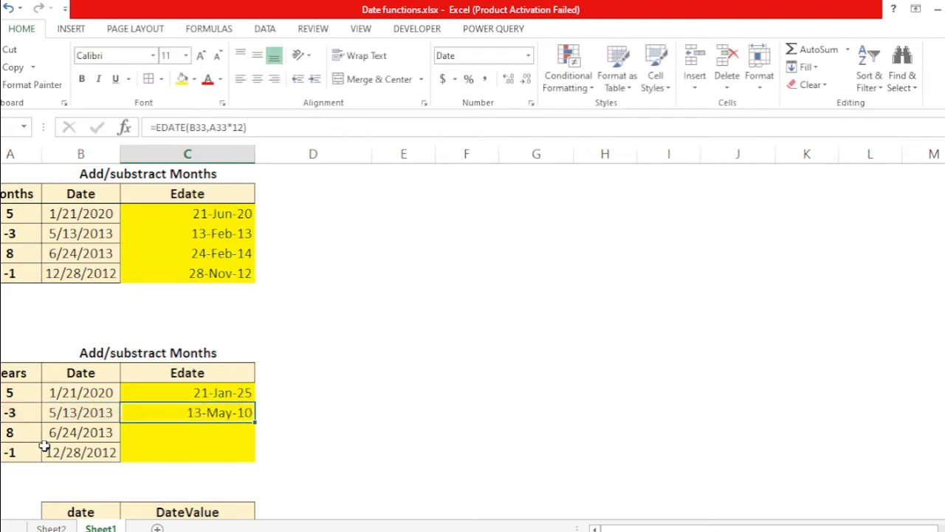
Step: Fill the EDATE formula down into the last two Edate cells of the years table
key(Left)
key(Left)
key(Right)
key(Right)
key(Left)
key(Down)
key(Down)
key(Right)
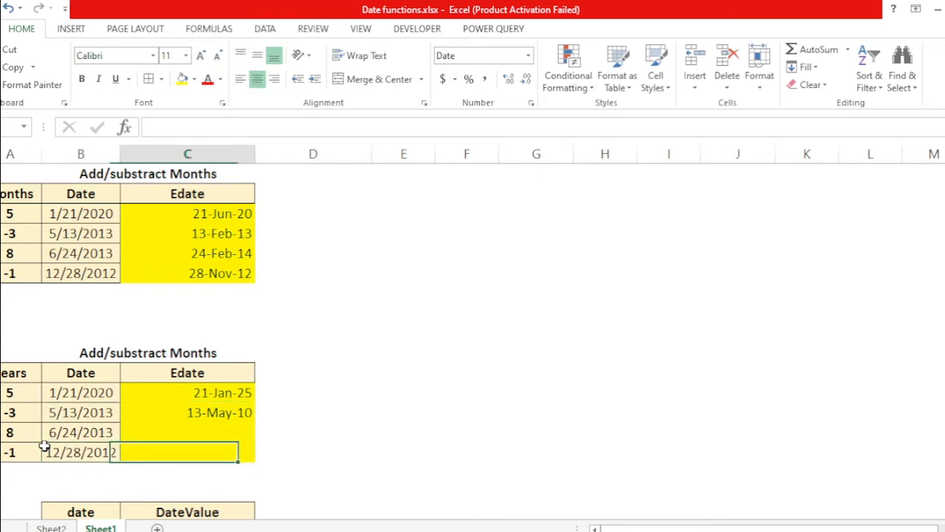
key(shift+Up)
key(shift+Up)
key(ctrl+d)
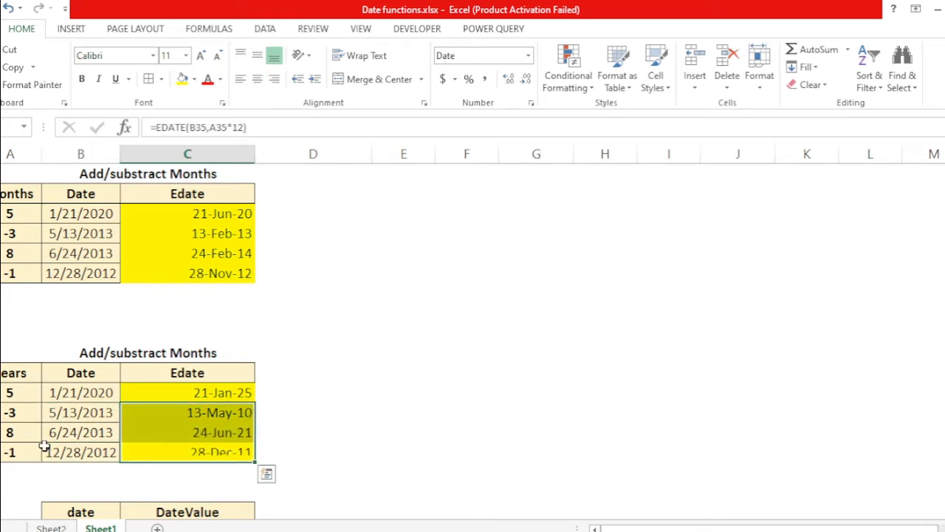
Step: Review the years table's Edate formulas against each row's date and years values
key(Down)
key(Down)
key(Down)
key(Up)
key(Left)
key(Up)
key(Left)
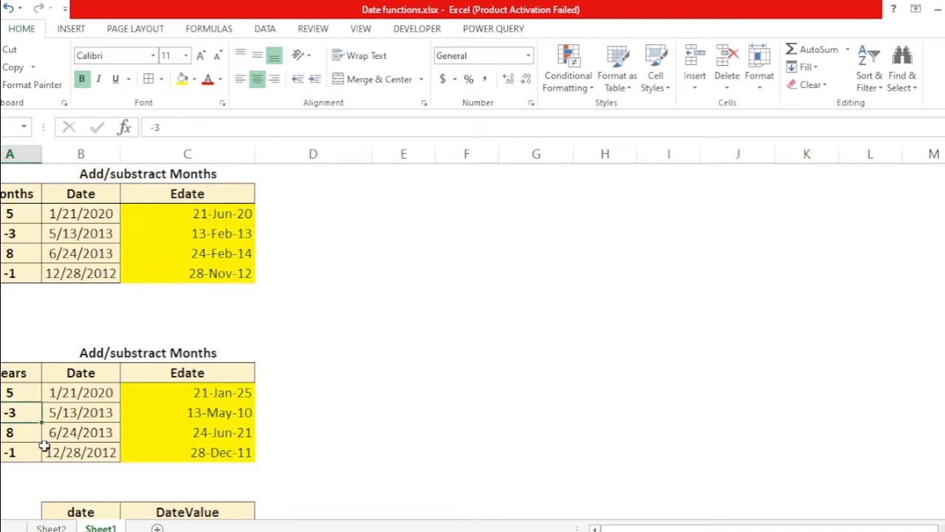
key(Right)
key(Right)
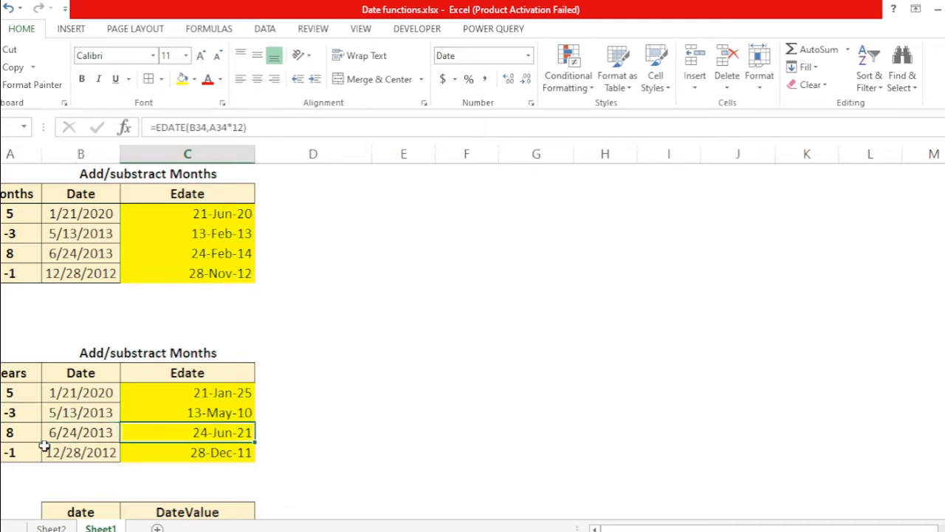
key(Left)
key(Left)
key(Right)
key(Left)
key(Right)
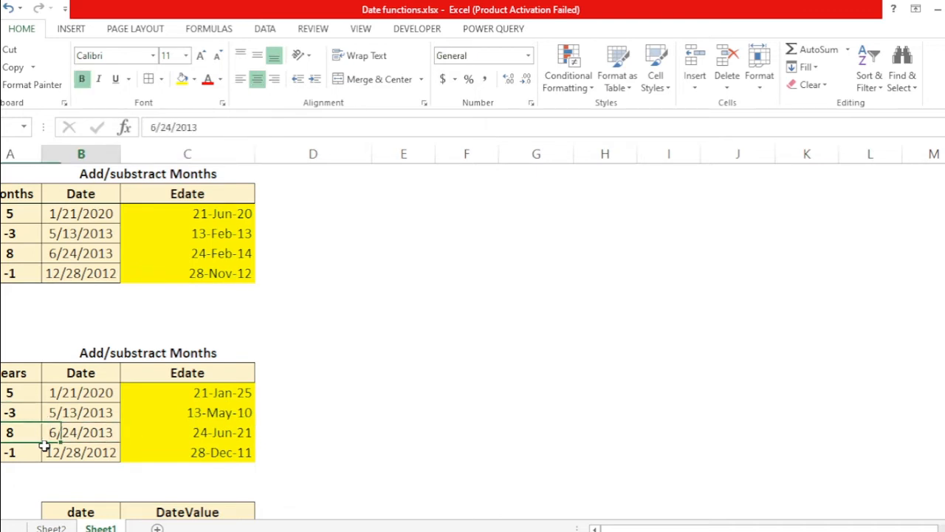
key(Right)
key(Down)
key(Down)
key(Down)
key(Down)
key(Down)
key(Down)
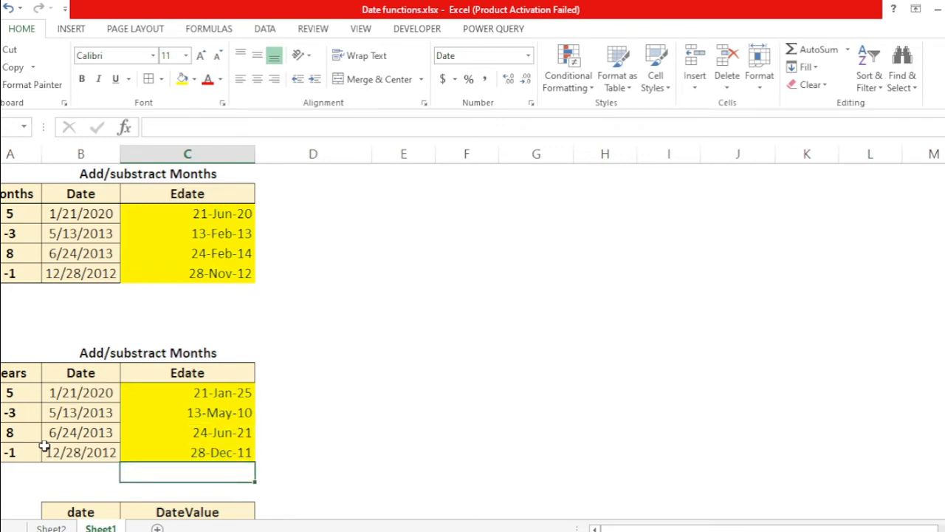
key(Up)
Step: Enter =DATEVALUE(D37) in the cell beside the text date 11/17/2022 to convert it to a serial number
key(Up)
key(Left)
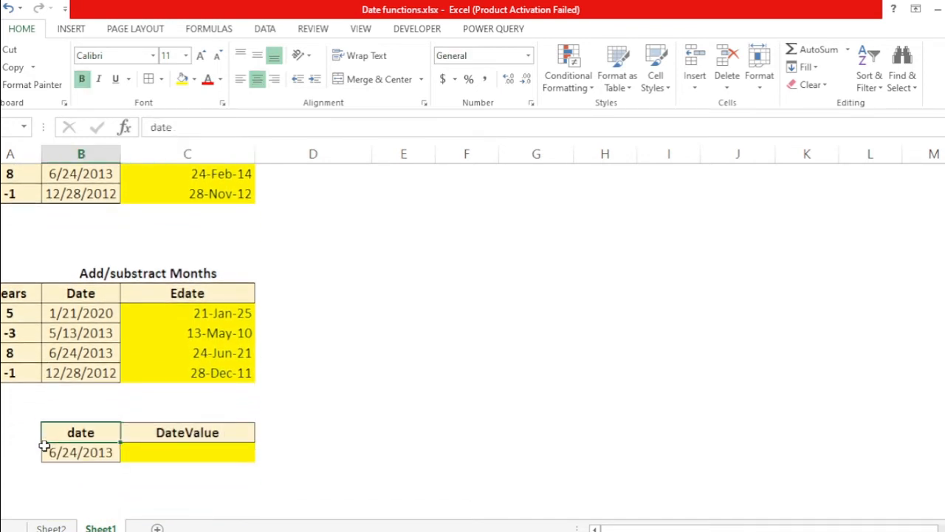
key(Right)
key(Up)
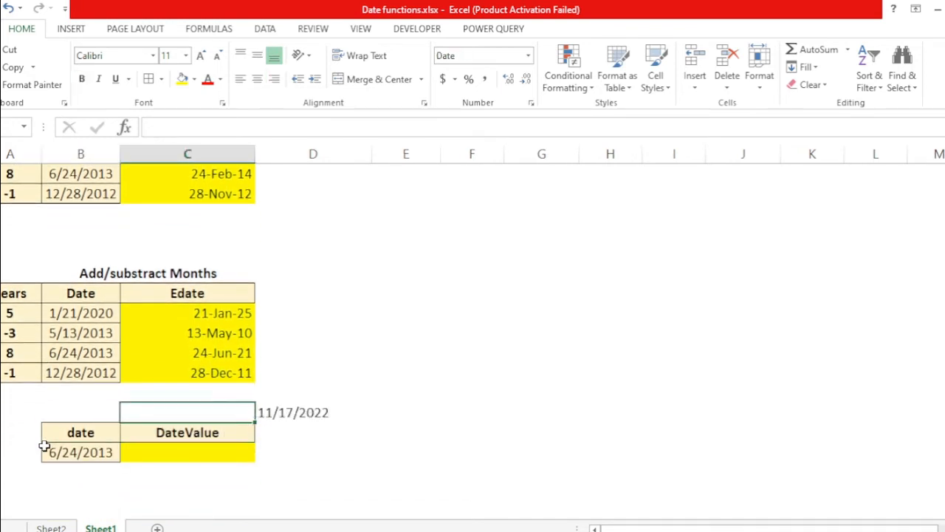
key(Right)
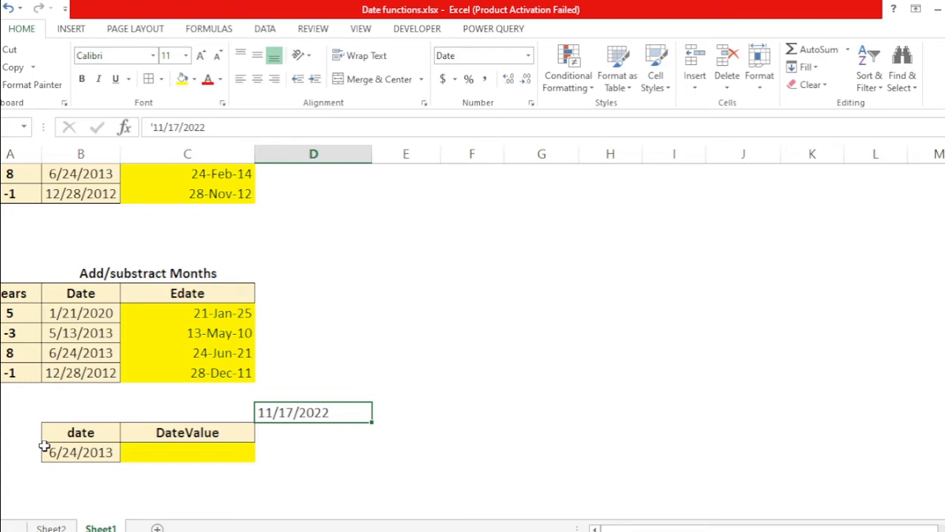
key(Right)
key(Left)
key(Left)
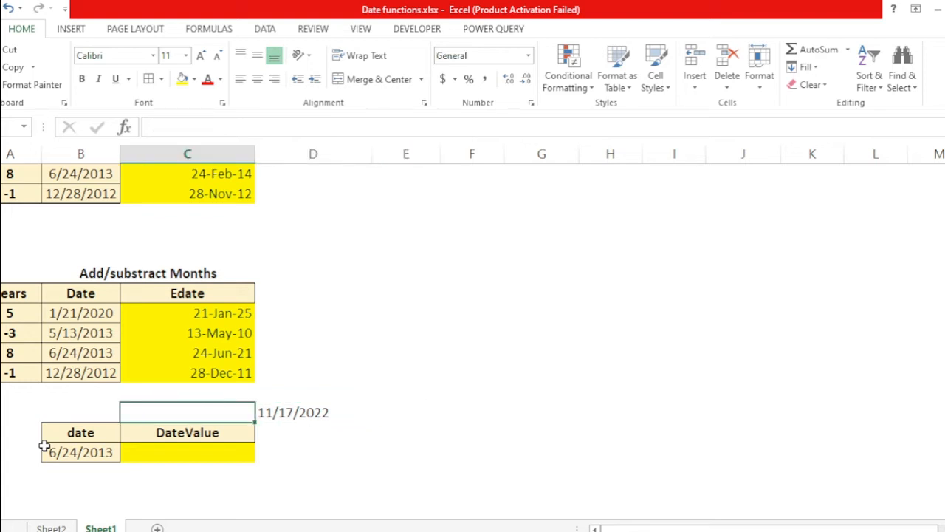
key(Right)
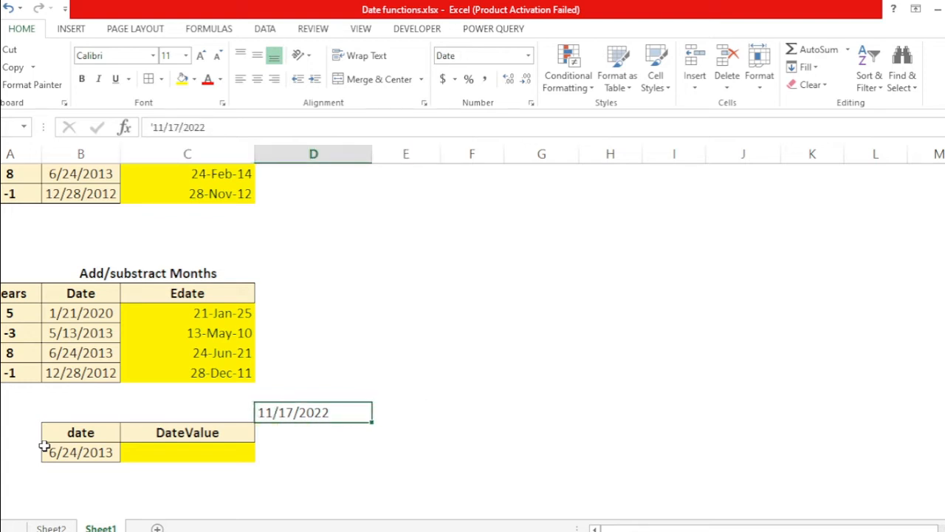
key(Right)
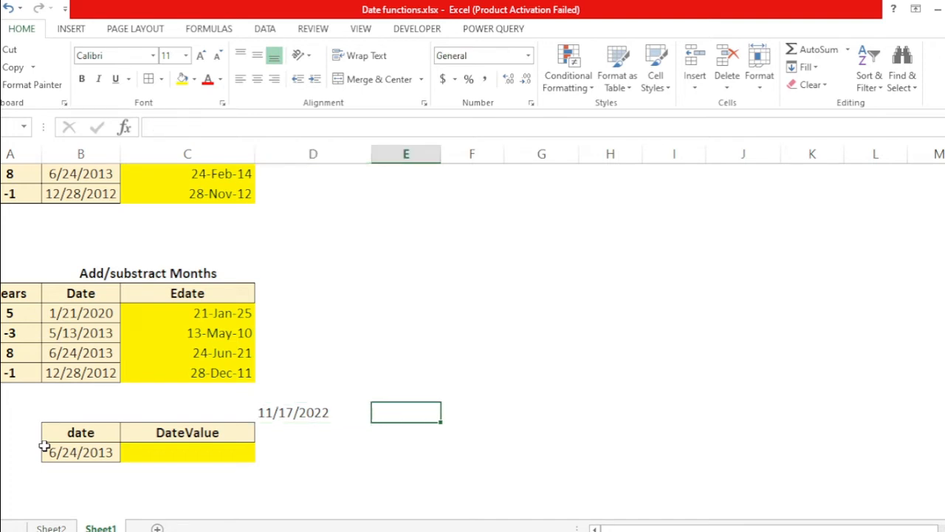
text(=date)
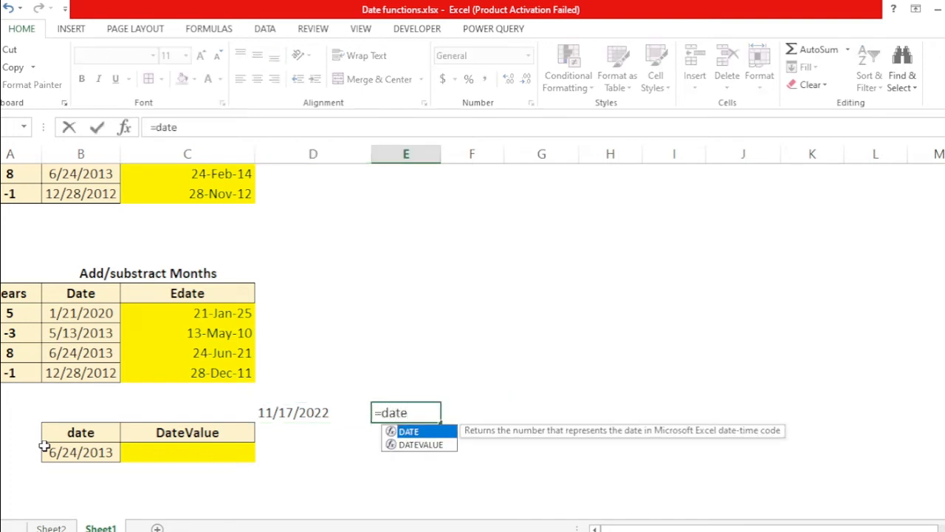
key(Down)
key(Tab)
key(Left)
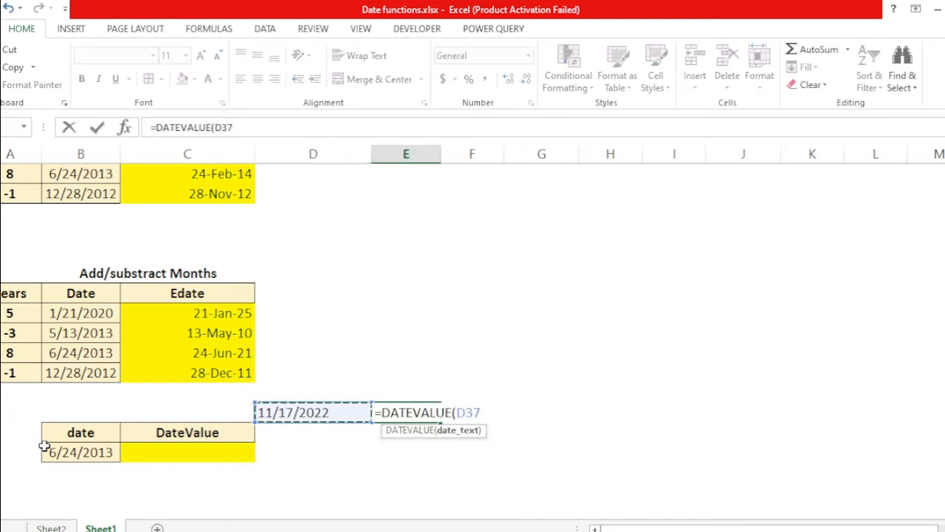
key(ctrl+Return)
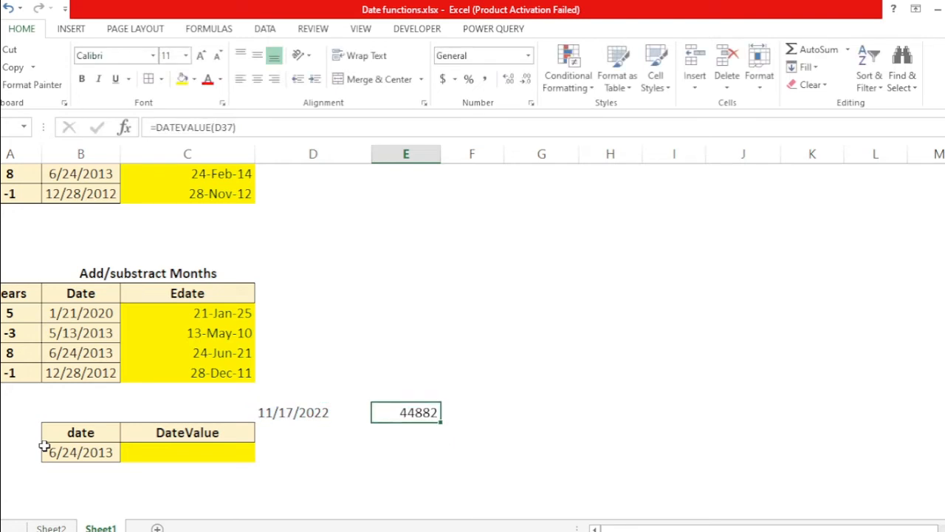
Step: Format the DATEVALUE result cell as a date in the 14-Mar-12 style
key(ctrl+1)
key(Down)
key(Down)
key(Down)
key(Down)
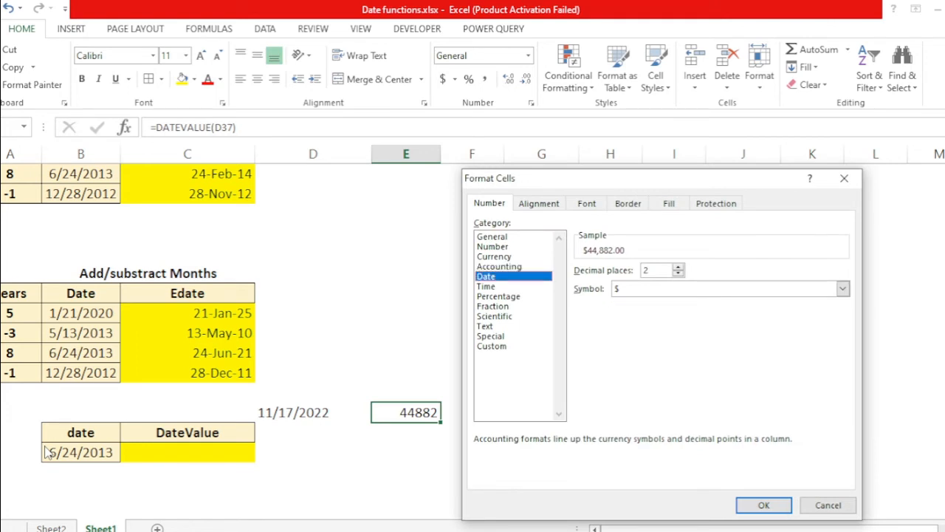
key(Tab)
key(Down)
key(Down)
key(Down)
key(Down)
key(Down)
key(Down)
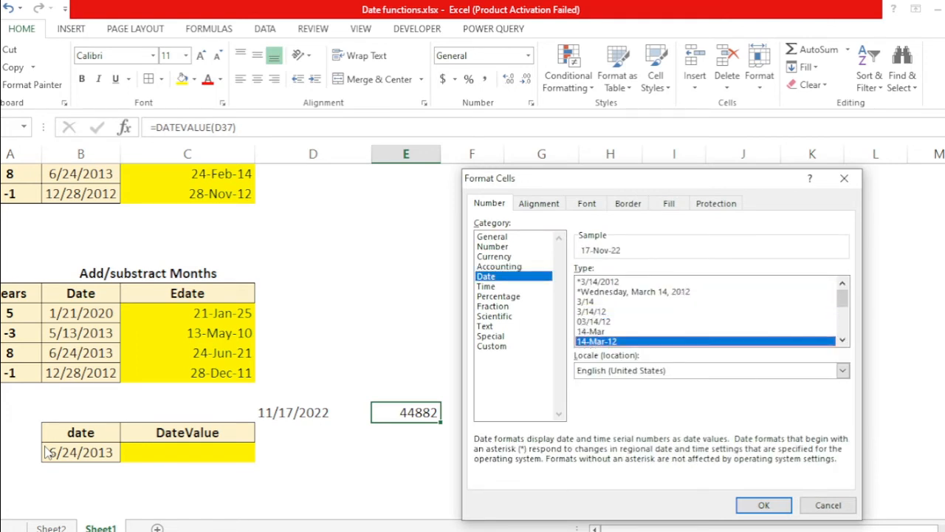
key(Return)
Step: Browse the date format types available for the text date cell, then cancel the dialog
key(Left)
key(Right)
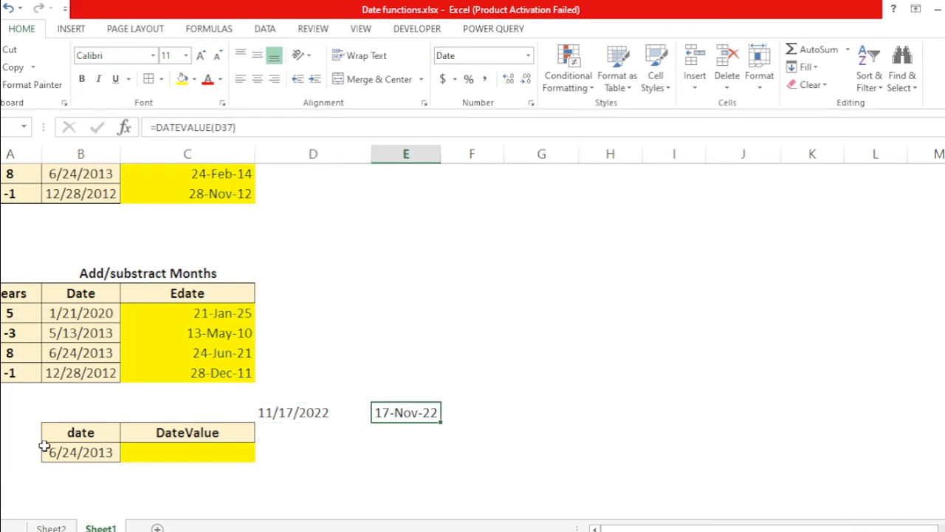
key(Left)
key(Left)
key(Right)
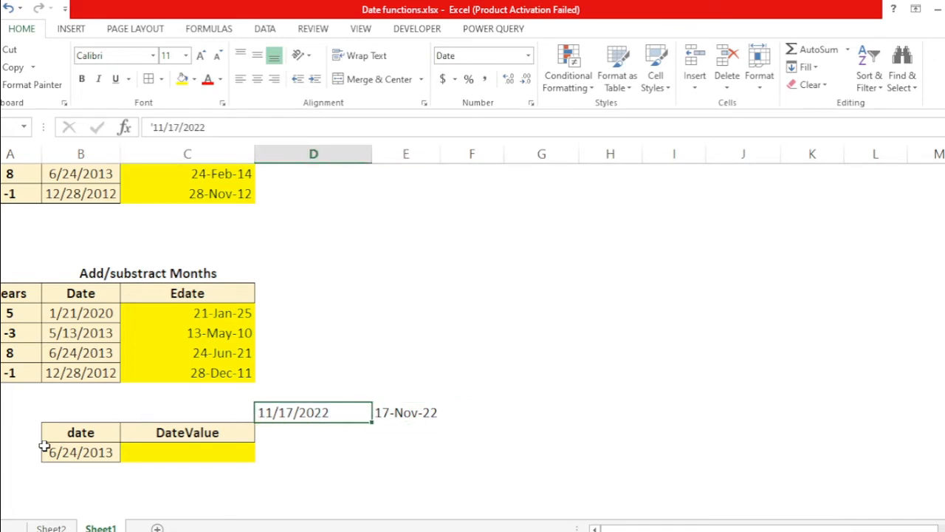
key(ctrl+1)
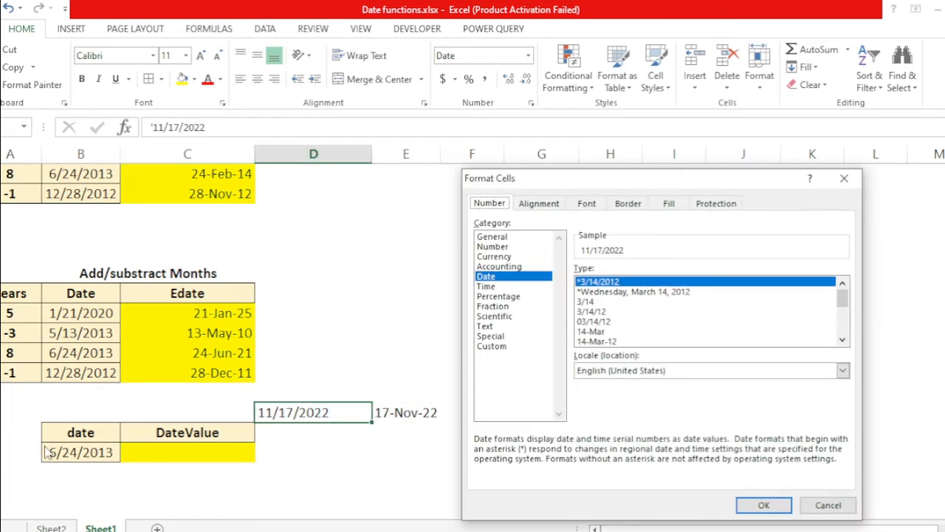
key(Tab)
key(Down)
key(Down)
key(Up)
key(Up)
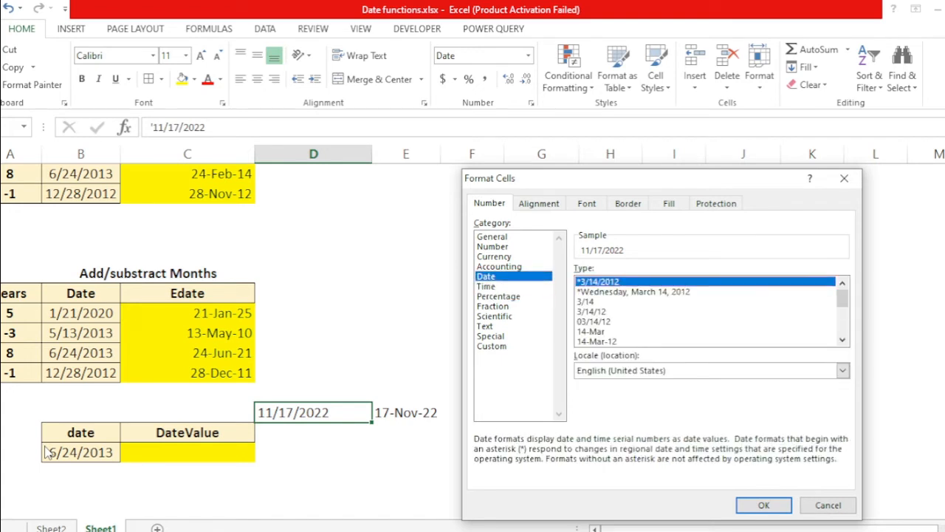
key(Tab)
key(Down)
key(Down)
key(Down)
key(Down)
key(Down)
key(Down)
key(Down)
key(Down)
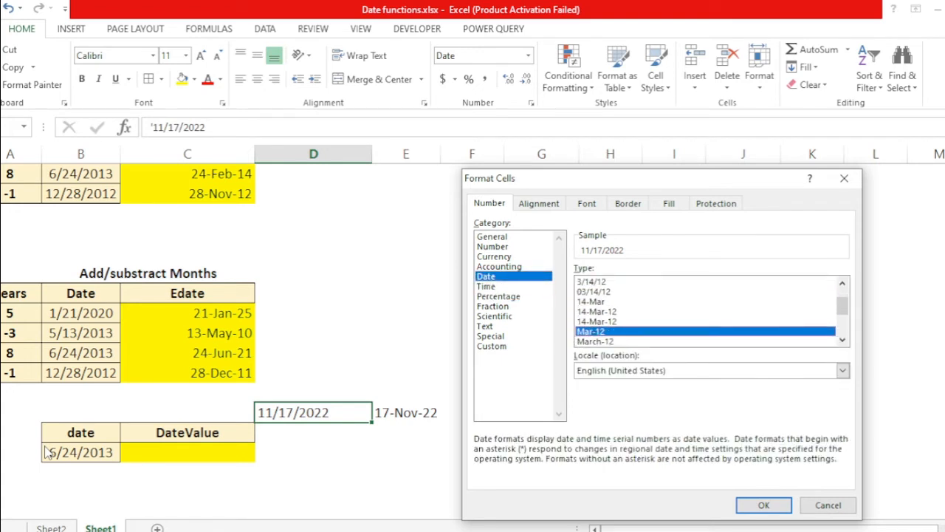
key(Up)
key(Up)
key(Up)
key(Up)
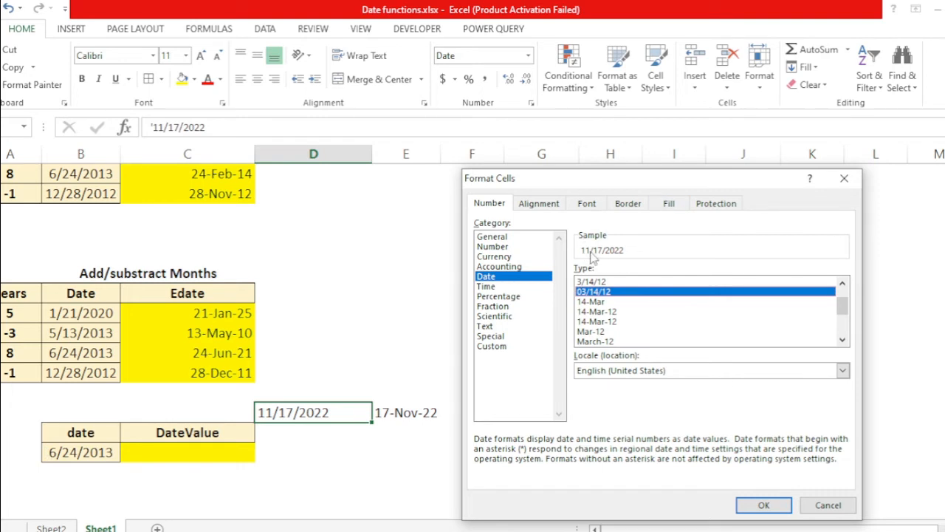
key(Down)
key(Down)
key(Down)
key(Down)
key(Down)
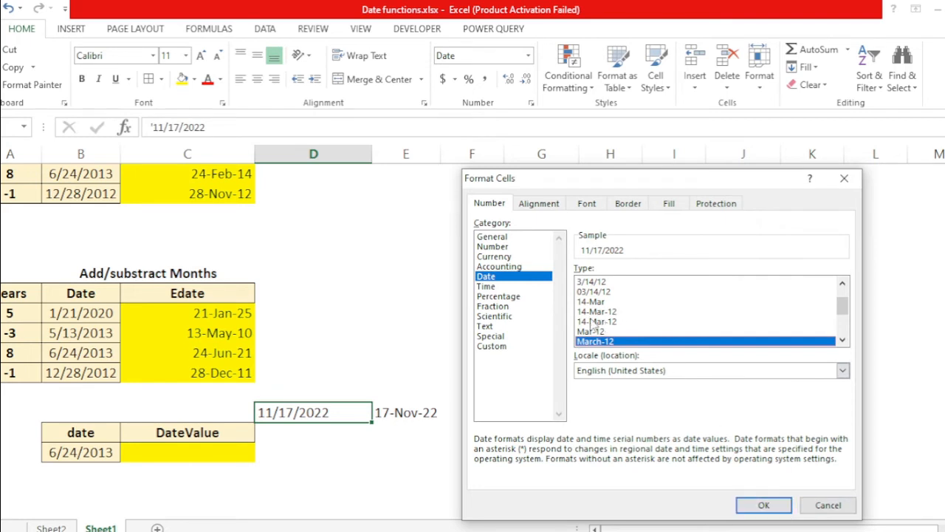
click(828, 505)
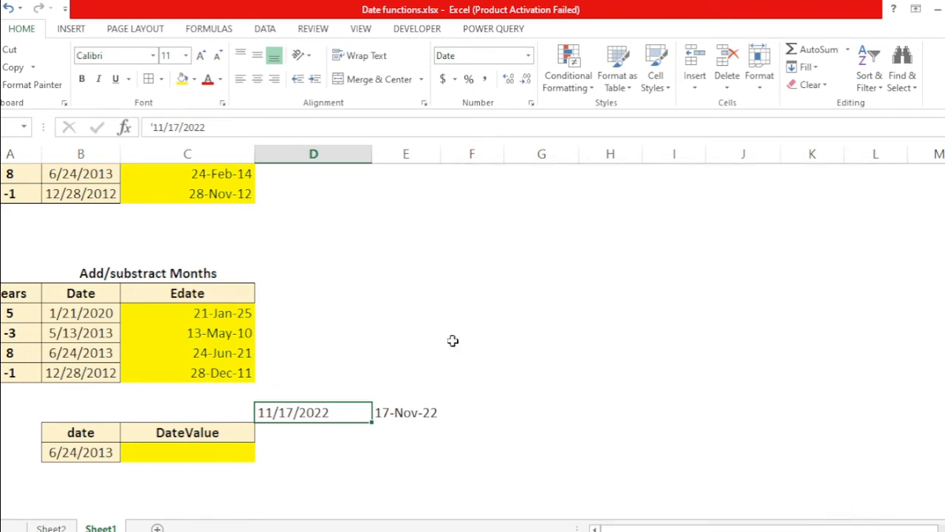
Step: Browse the date format types for the converted DATEVALUE result cell, then cancel the dialog
click(411, 426)
click(410, 418)
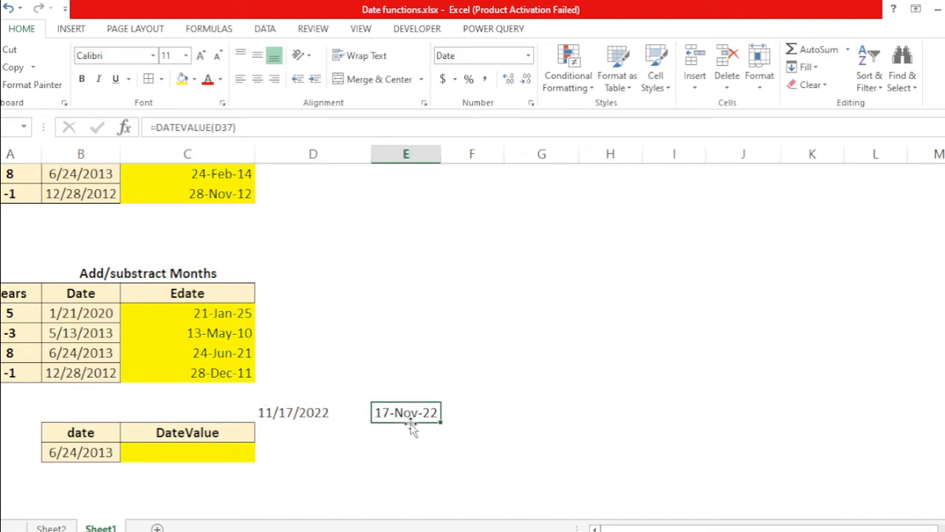
key(ctrl+1)
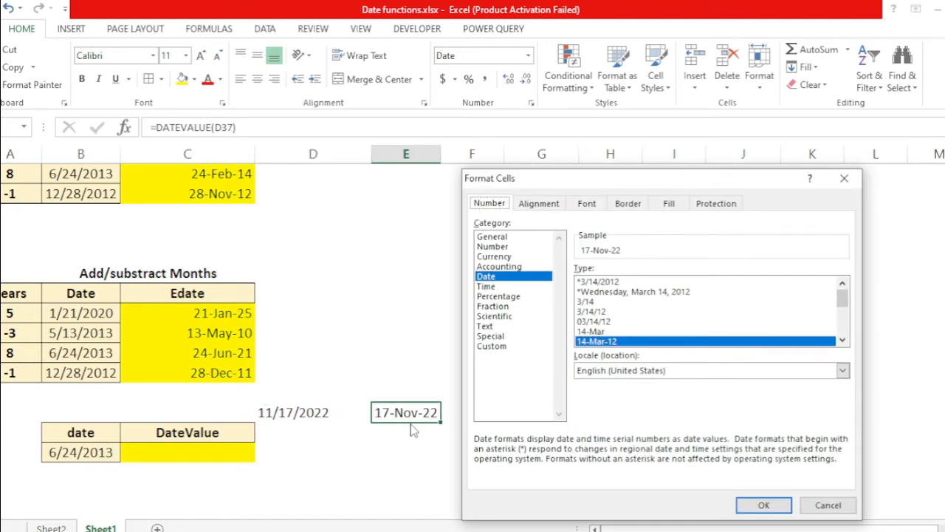
click(581, 312)
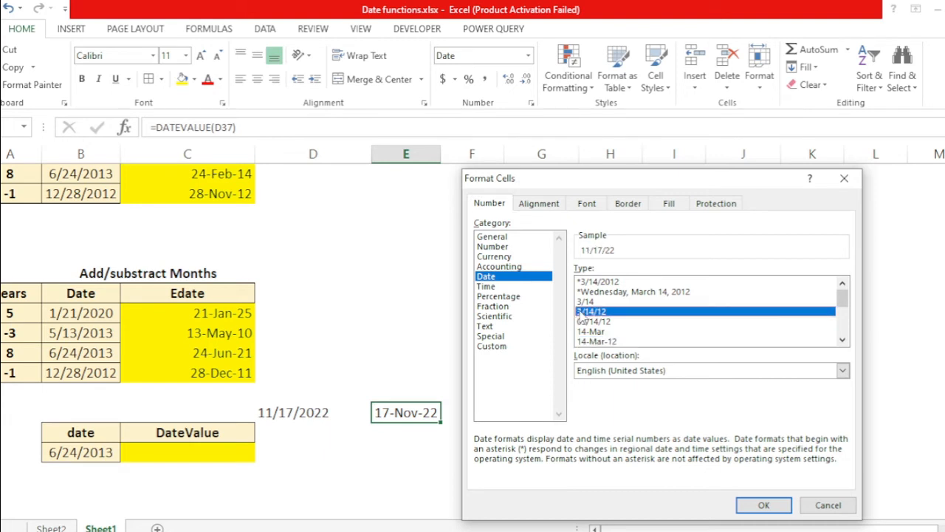
key(Up)
key(Up)
key(Down)
key(Down)
key(Down)
key(Down)
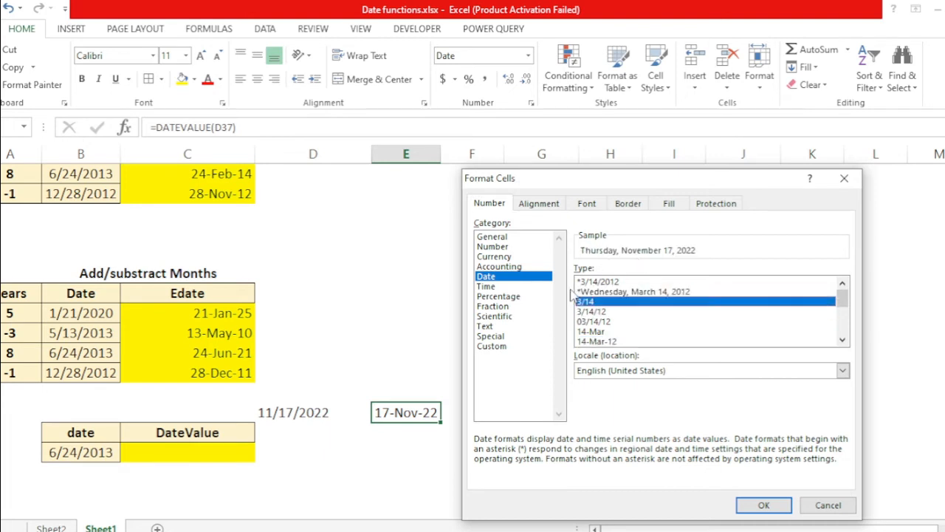
key(Up)
key(Up)
key(Up)
key(Up)
key(Up)
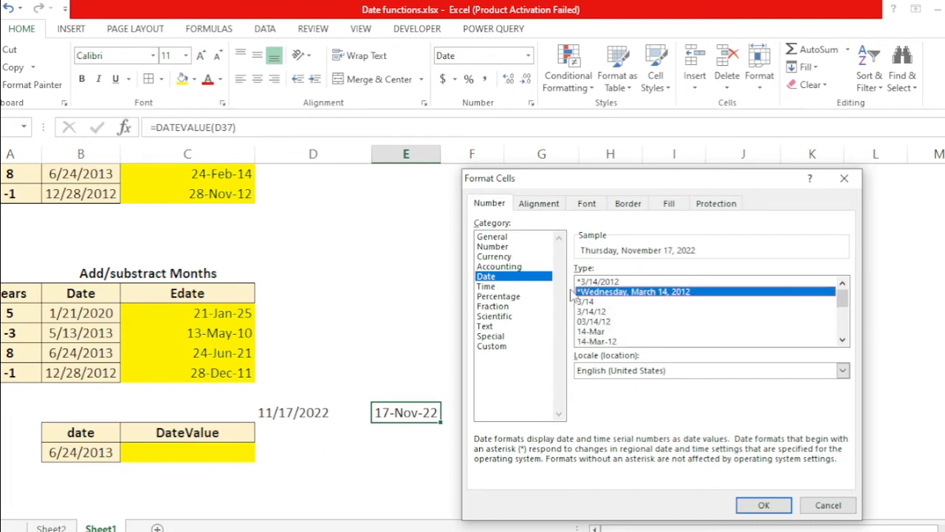
click(828, 506)
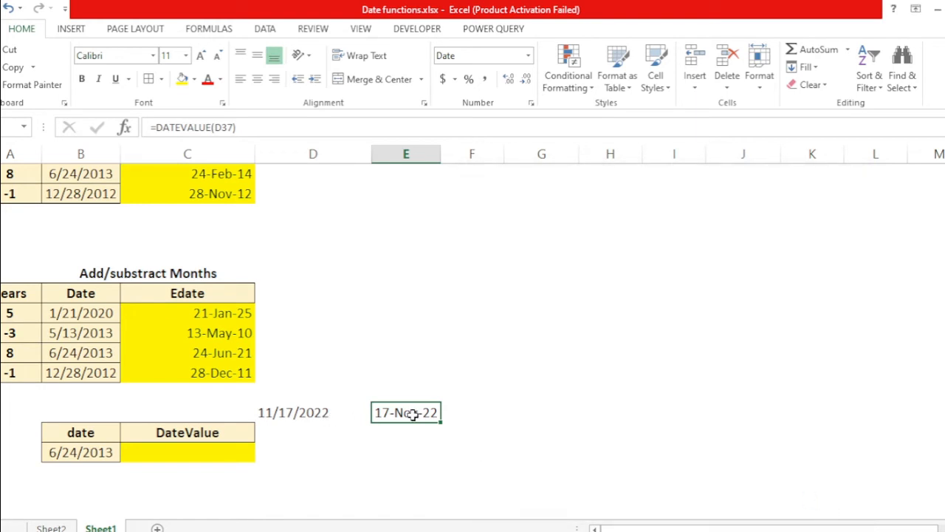
Step: Enter =DATEVALUE(B39) in the DateValue cell beside the 6/24/2013 date
key(Left)
key(Right)
key(Left)
key(Left)
key(Down)
text(=d)
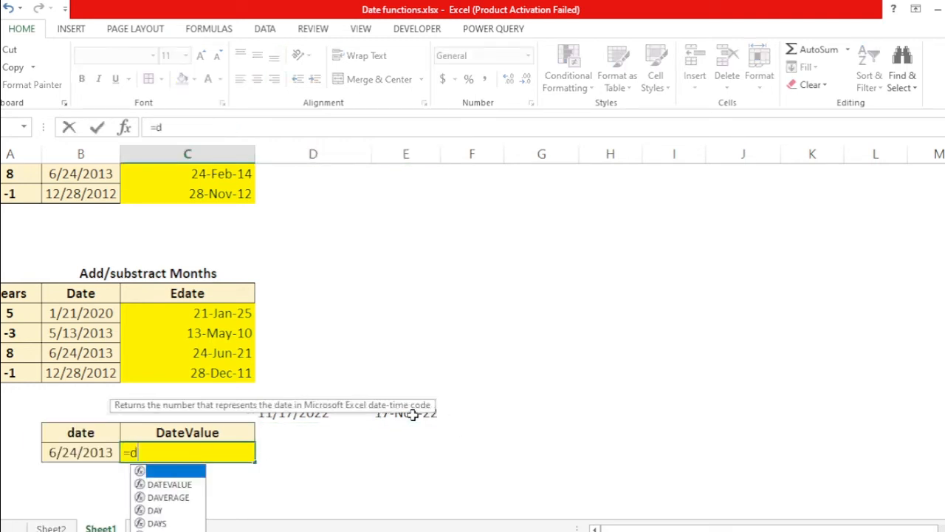
text(ateva)
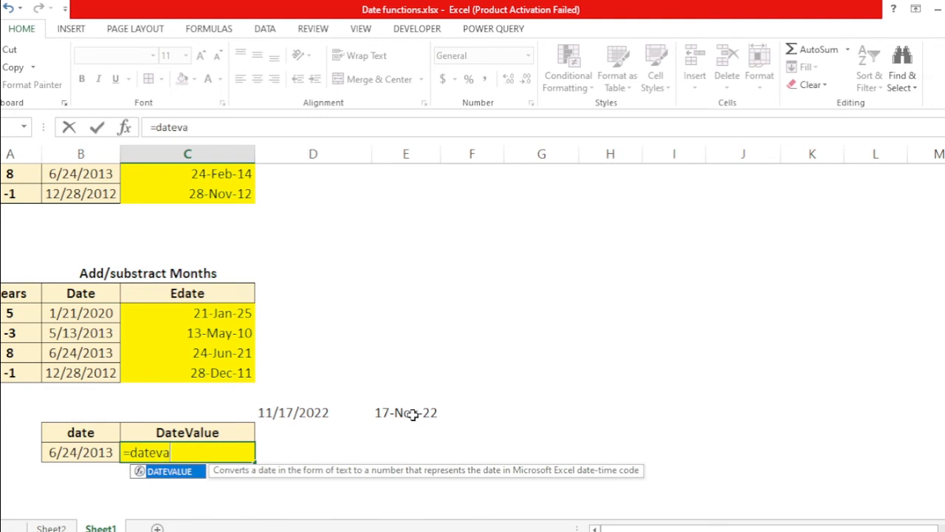
key(Tab)
key(Left)
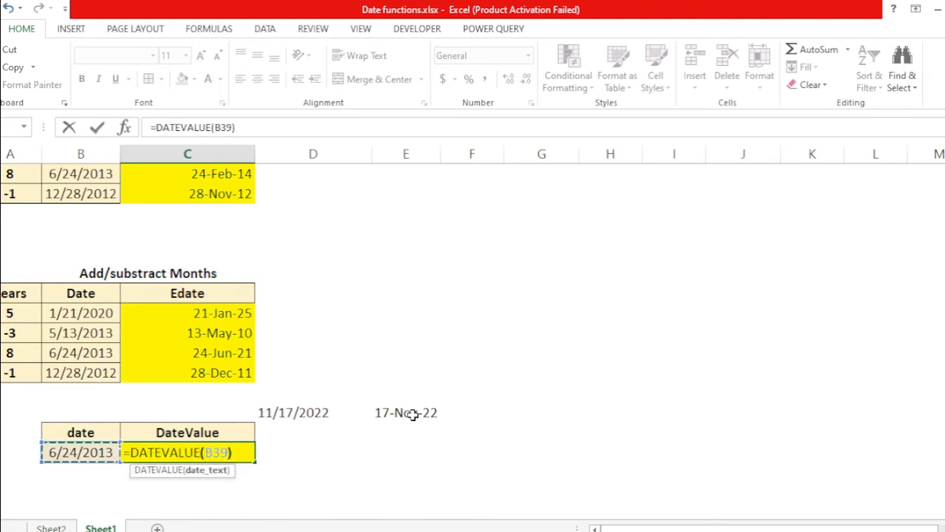
key(Return)
Step: Copy an Edate result cell and paste only its date formatting onto the DateValue result
key(Up)
key(Up)
key(Up)
key(Up)
key(Up)
key(Up)
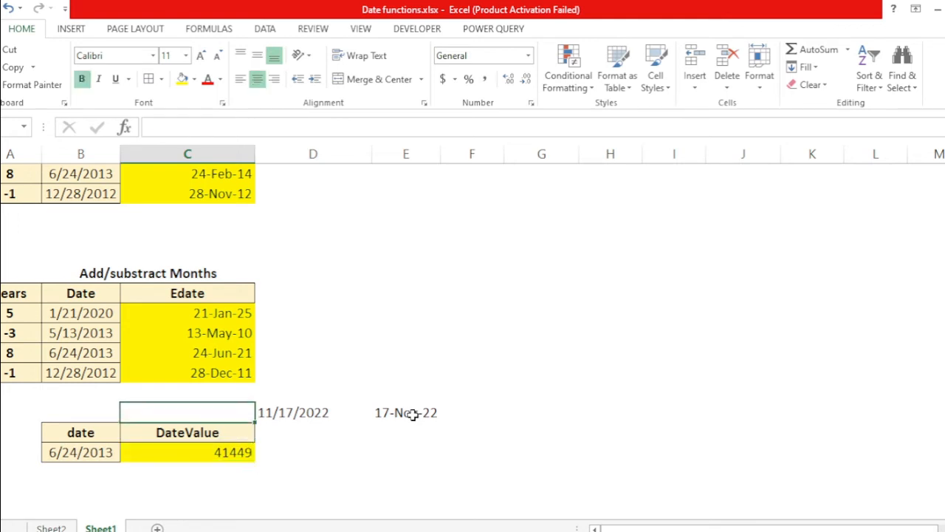
key(Down)
key(ctrl+c)
key(Down)
key(Down)
key(Down)
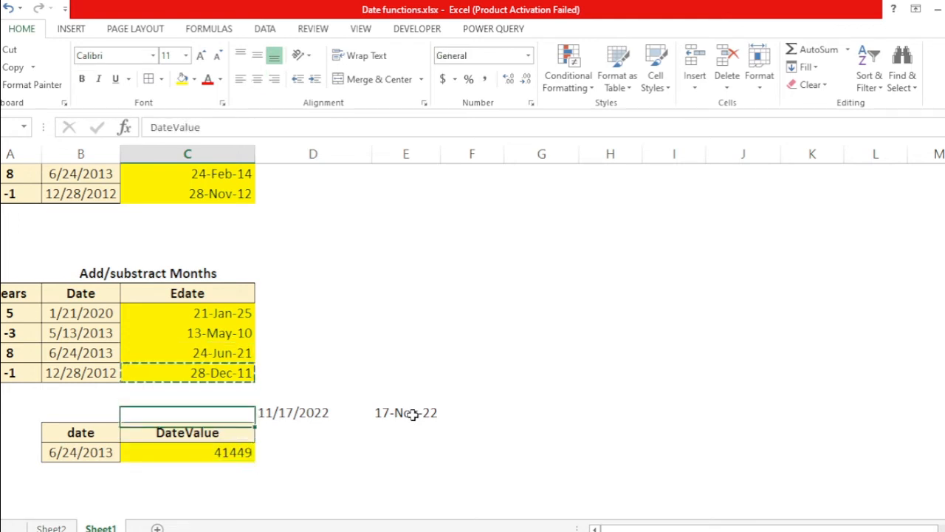
key(Down)
key(Down)
key(Up)
key(alt)
key(e)
key(s)
key(t)
key(Return)
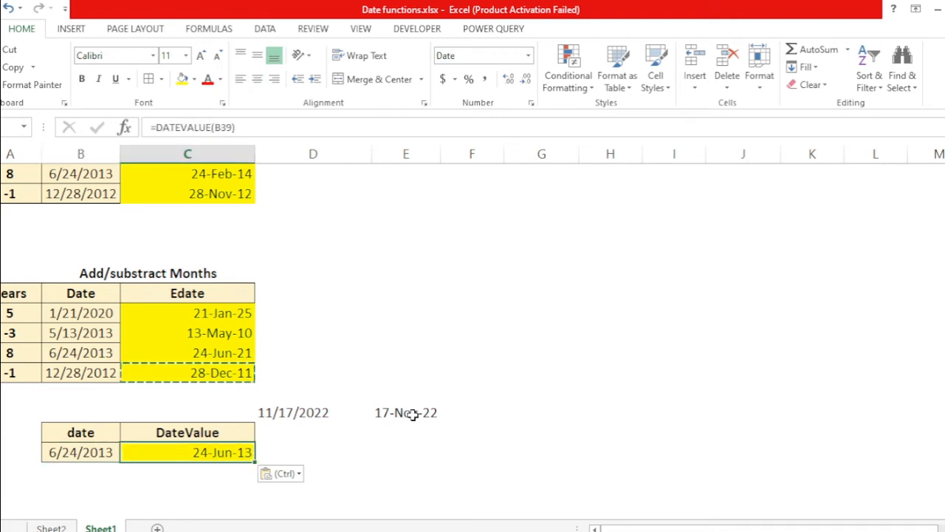
Step: Move to the Datedif table and review its two date cells
key(Left)
key(Right)
key(Up)
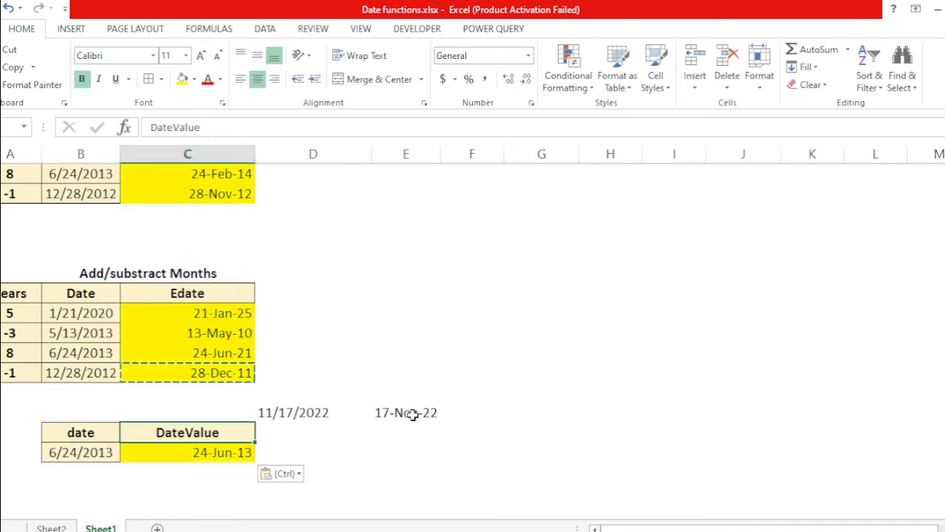
key(Up)
key(Right)
key(shift+Right)
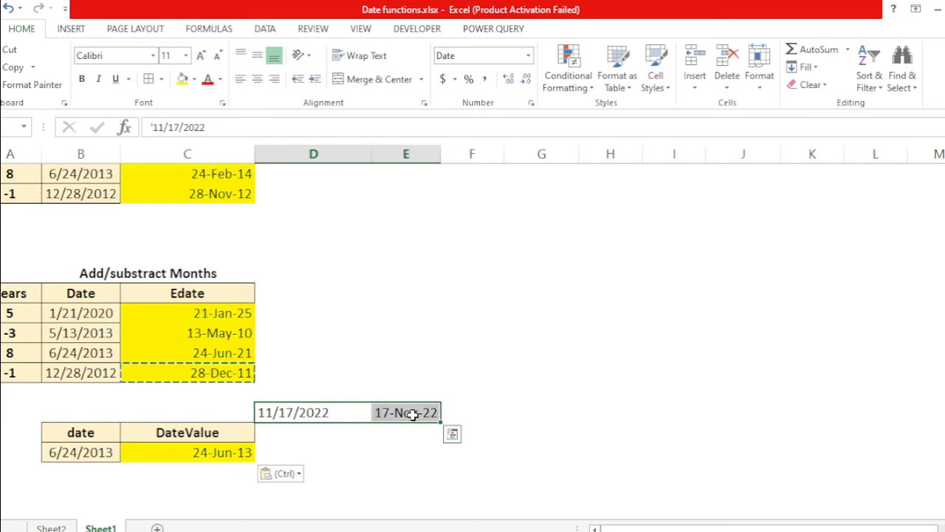
key(Right)
key(Up)
key(ctrl+Up)
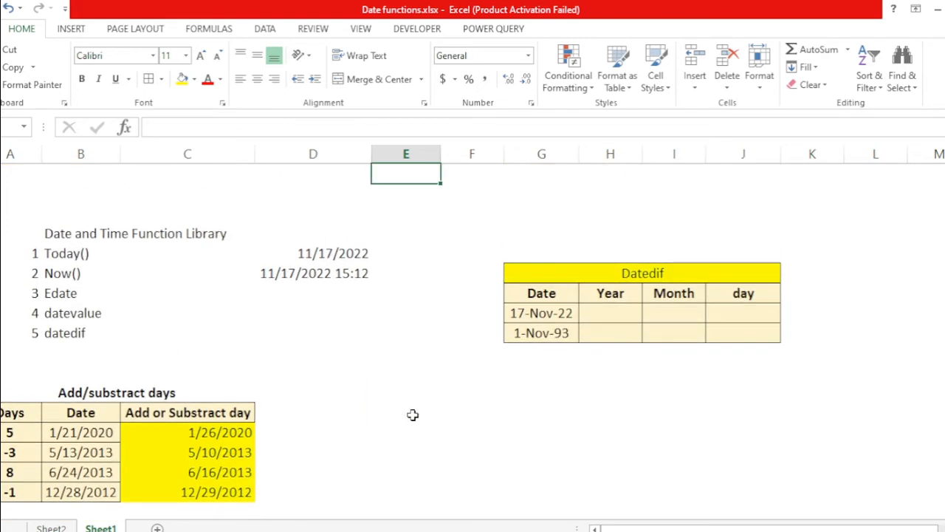
key(Right)
key(Down)
key(Down)
key(Right)
key(Down)
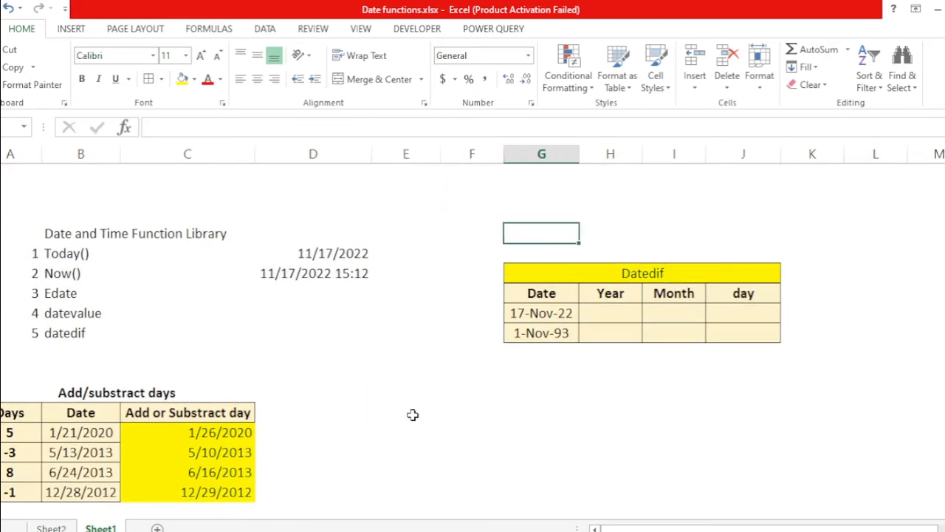
key(Down)
key(Down)
key(Down)
key(Down)
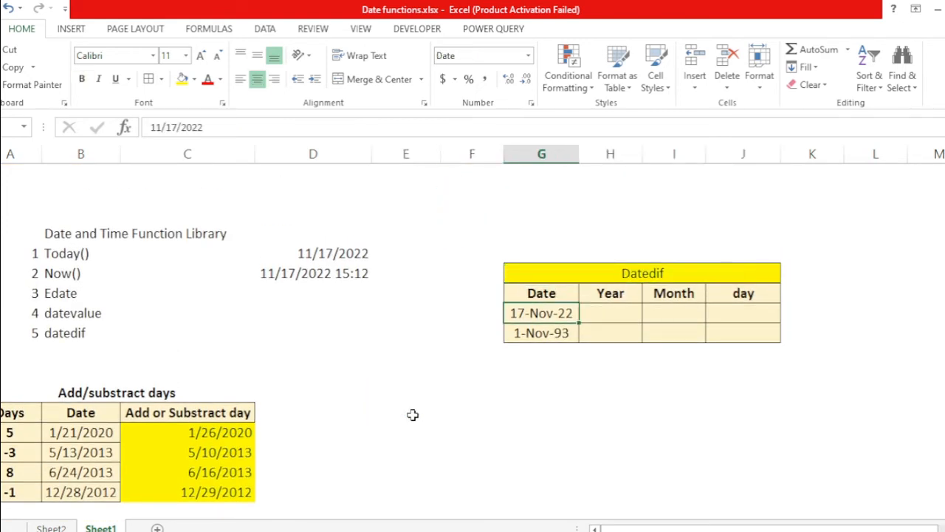
key(Right)
key(Left)
key(Left)
key(Right)
key(Left)
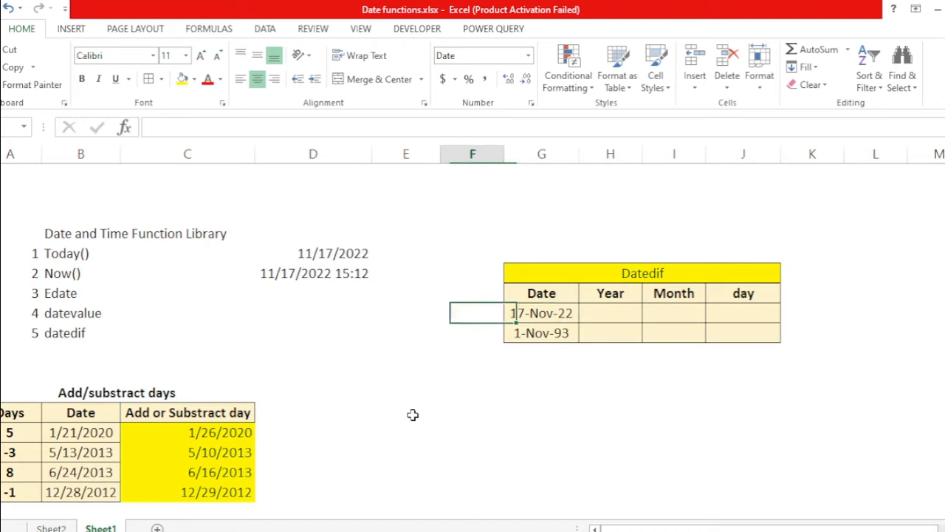
key(Right)
key(Left)
key(Down)
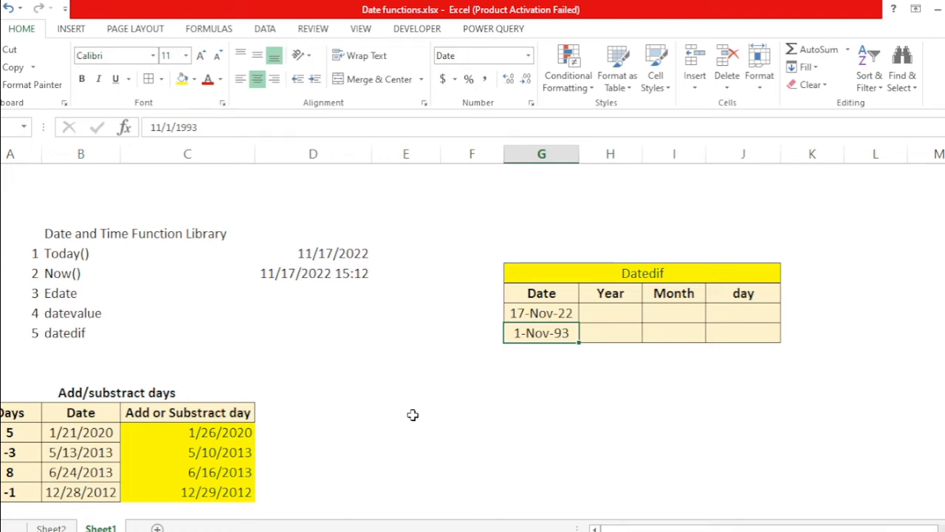
key(Up)
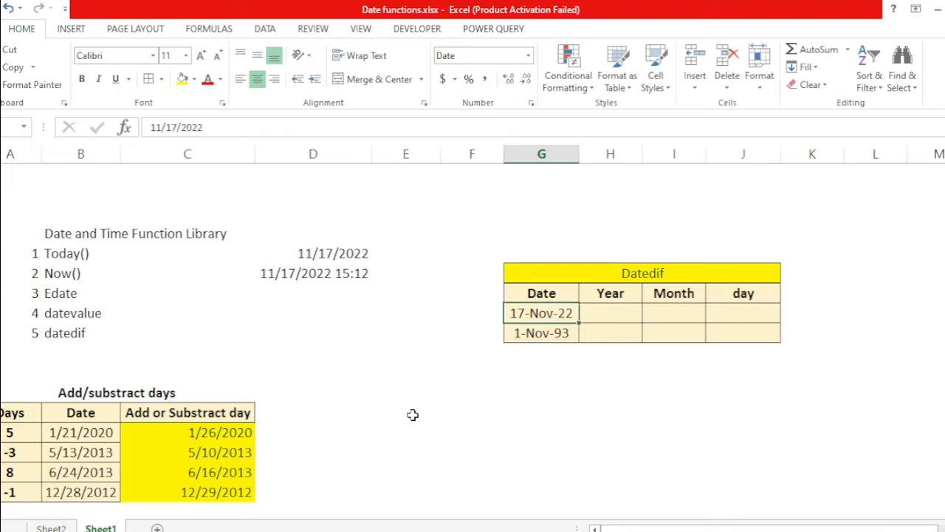
key(Right)
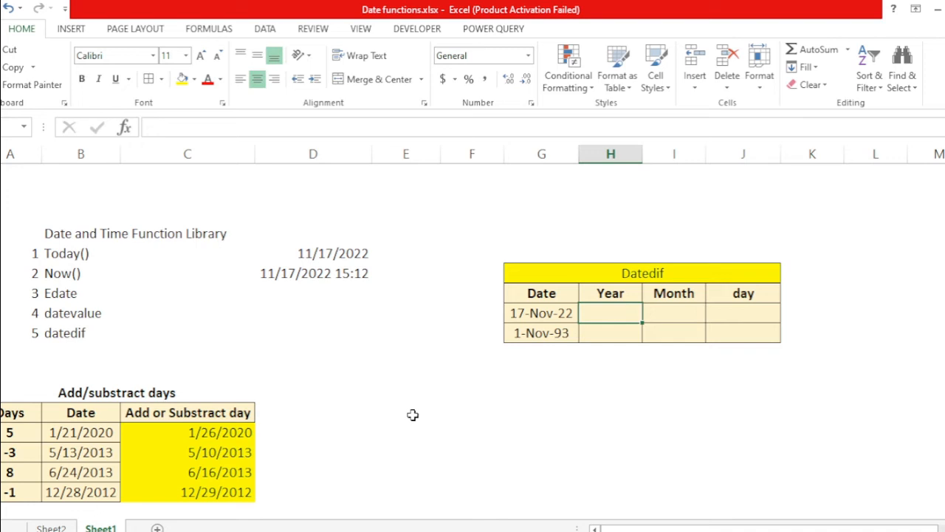
Step: Enter =DATEDIF($G$9,$G$8,"Y") in the Year cell of the Datedif table, using absolute references to both dates
text(=d)
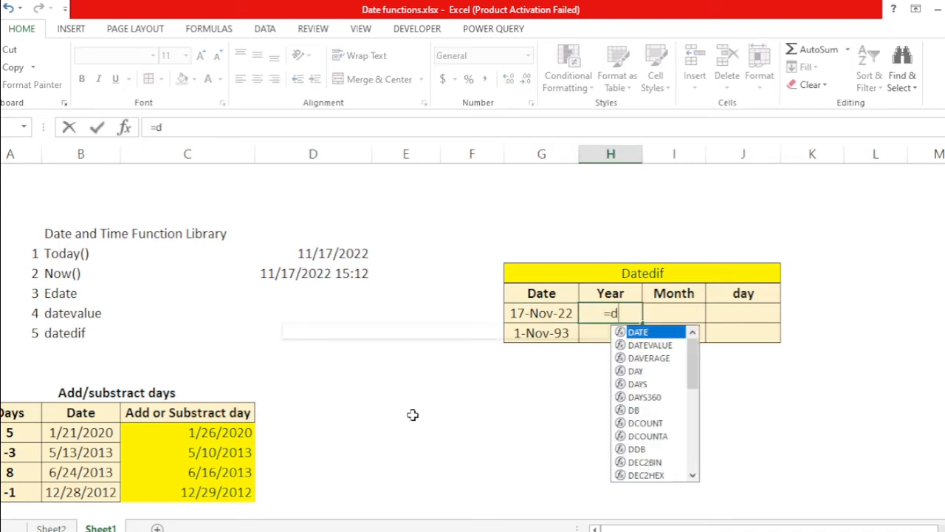
text(ated)
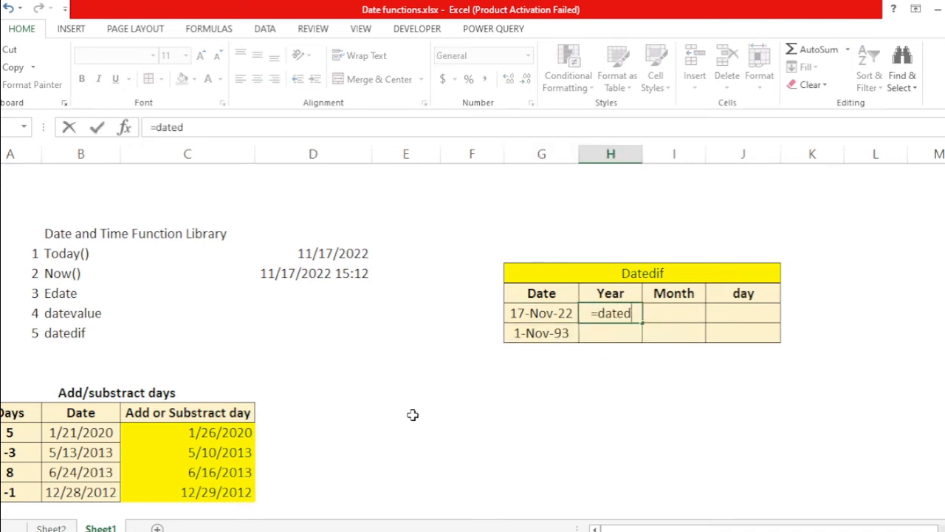
text(if()
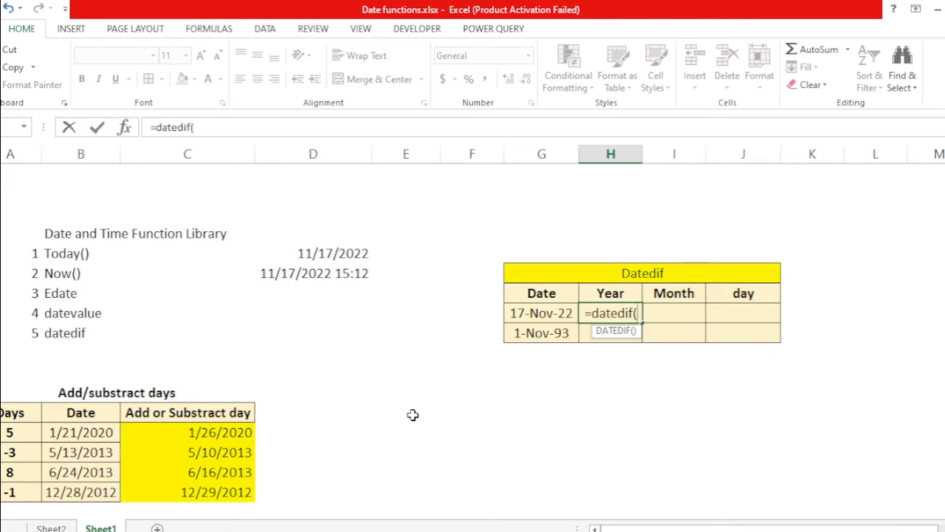
click(539, 337)
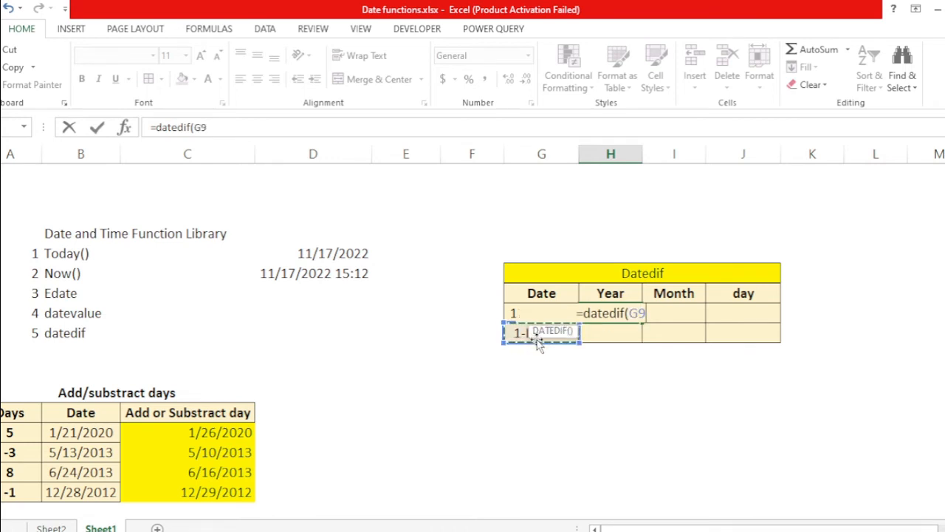
text(,)
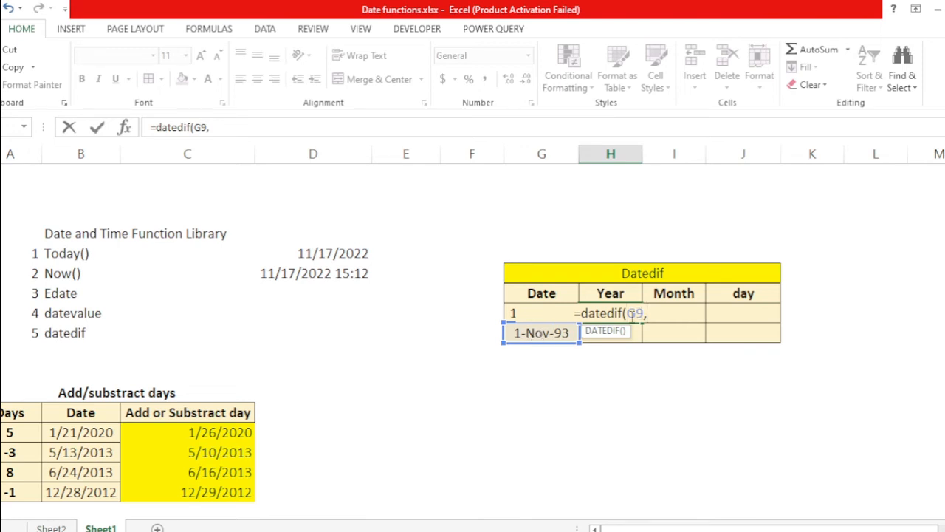
key(F4)
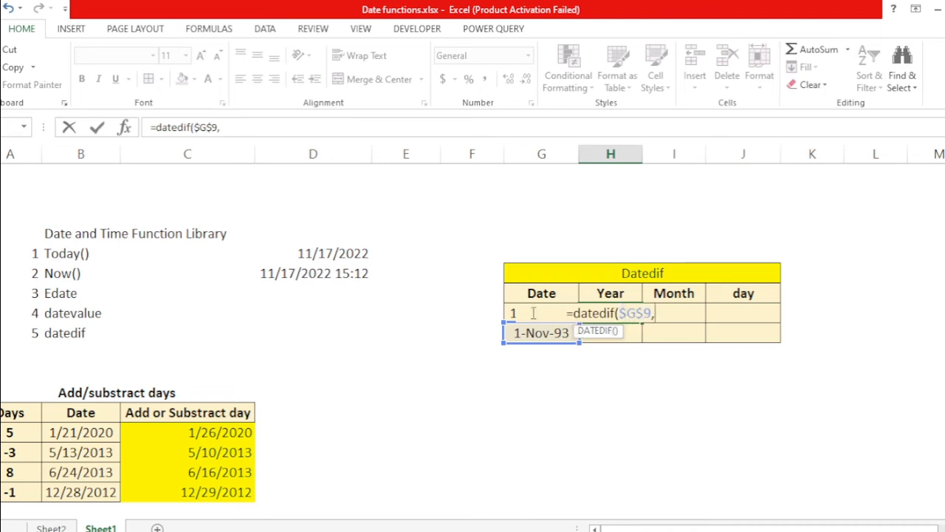
click(465, 306)
key(Right)
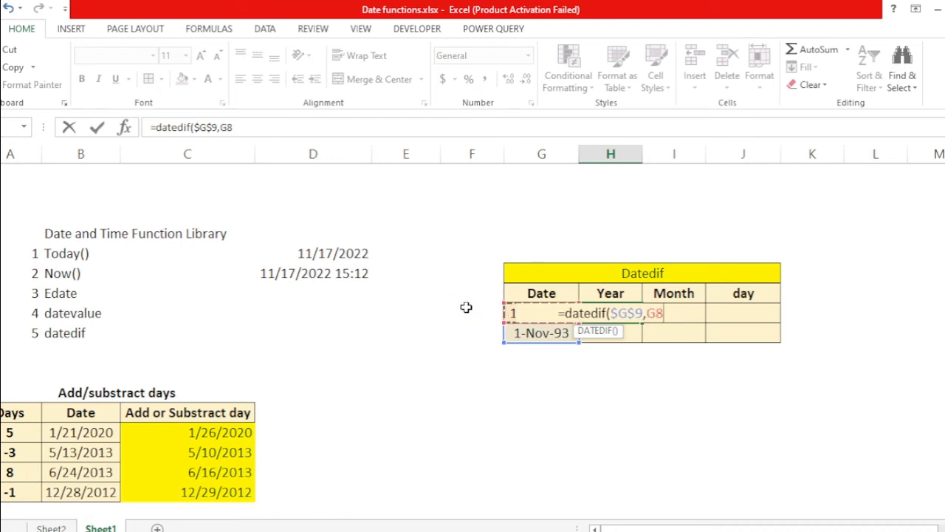
key(F4)
text(,)
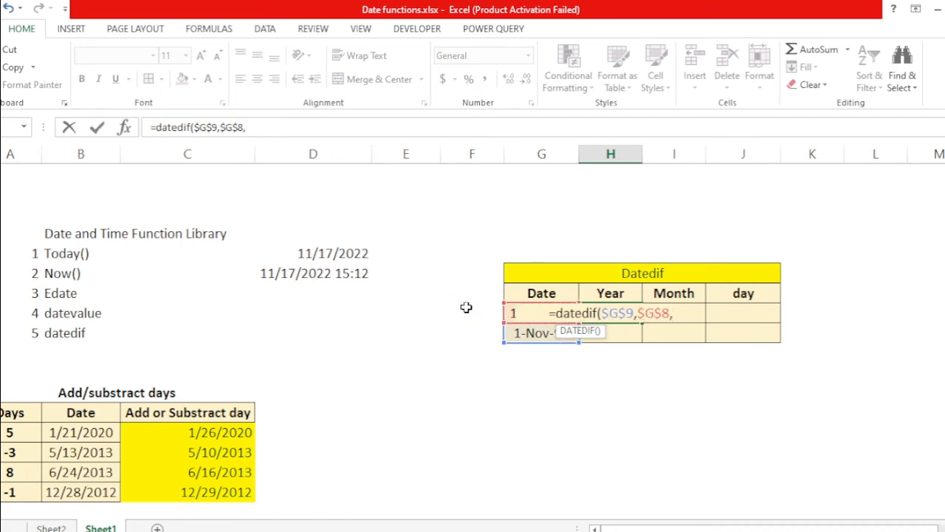
text(")
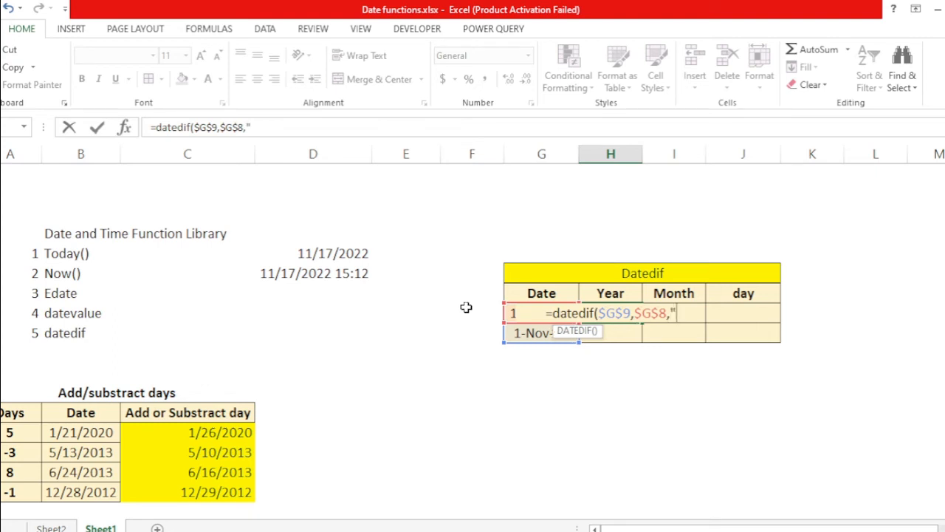
text(Y)
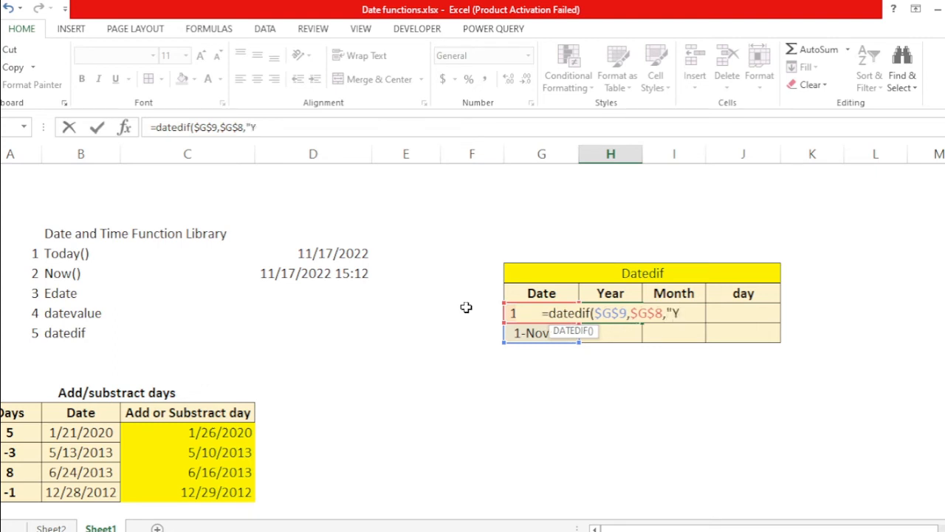
text("))
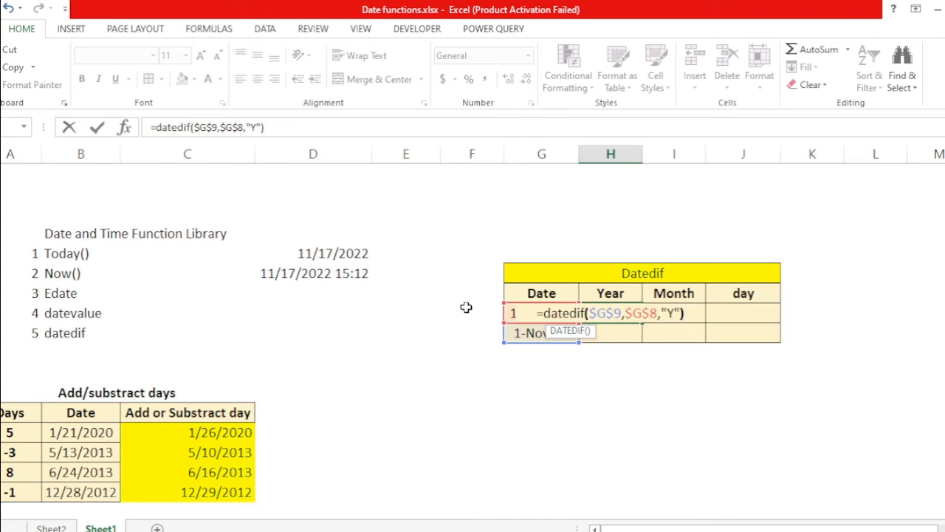
key(Return)
Step: Review the Year result and the two date cells in the Datedif table
key(Up)
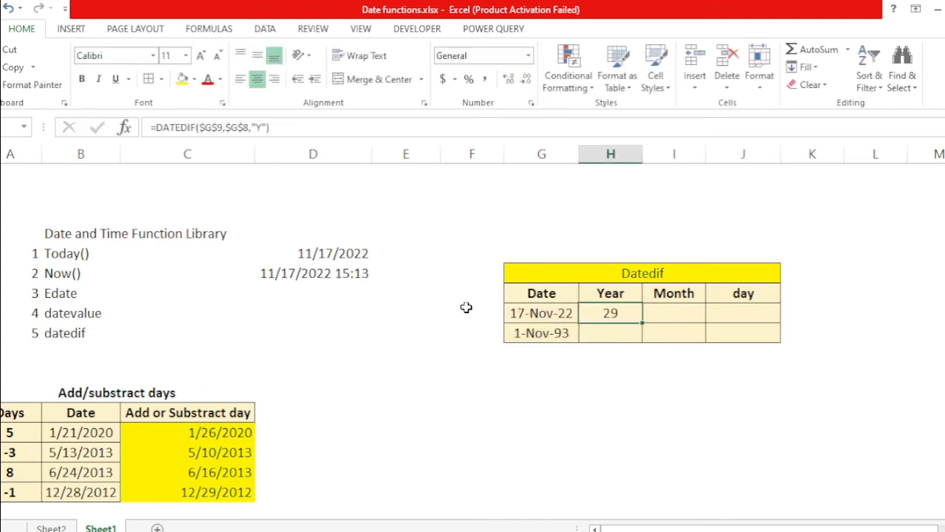
key(Left)
key(Down)
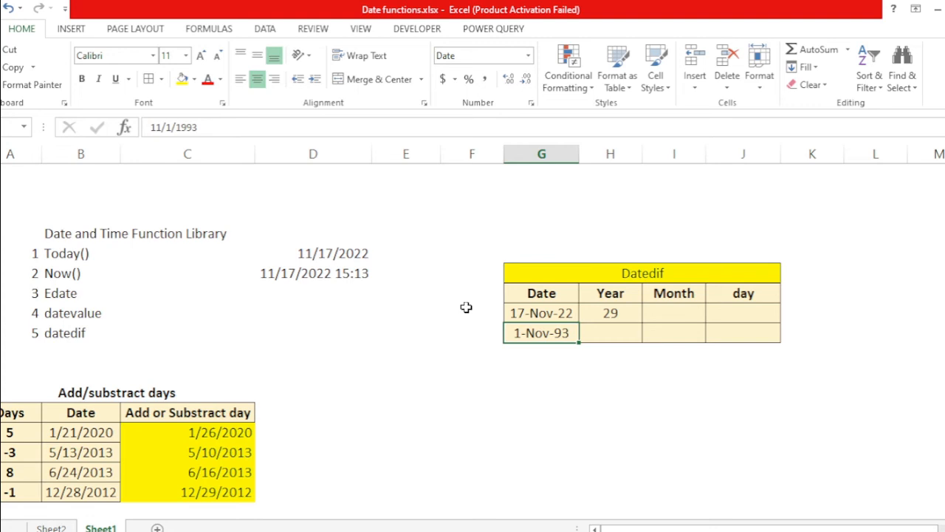
key(Up)
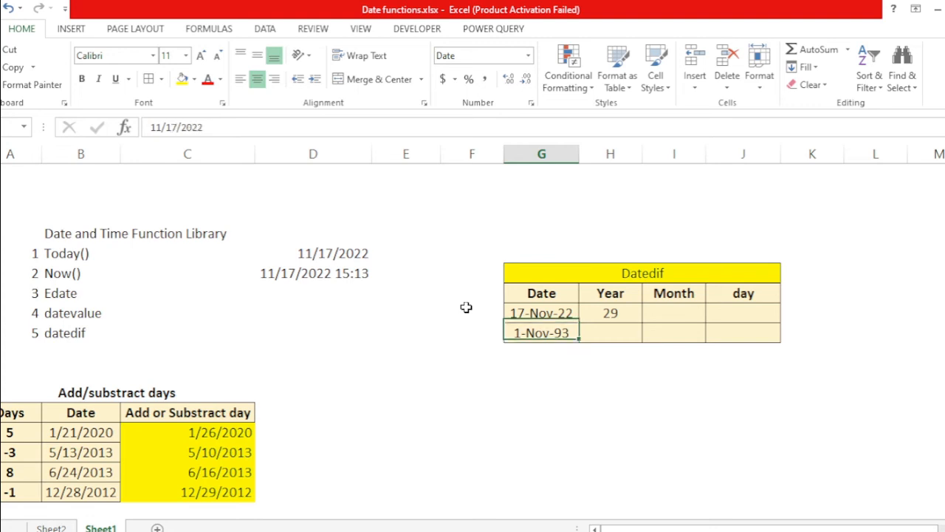
key(Right)
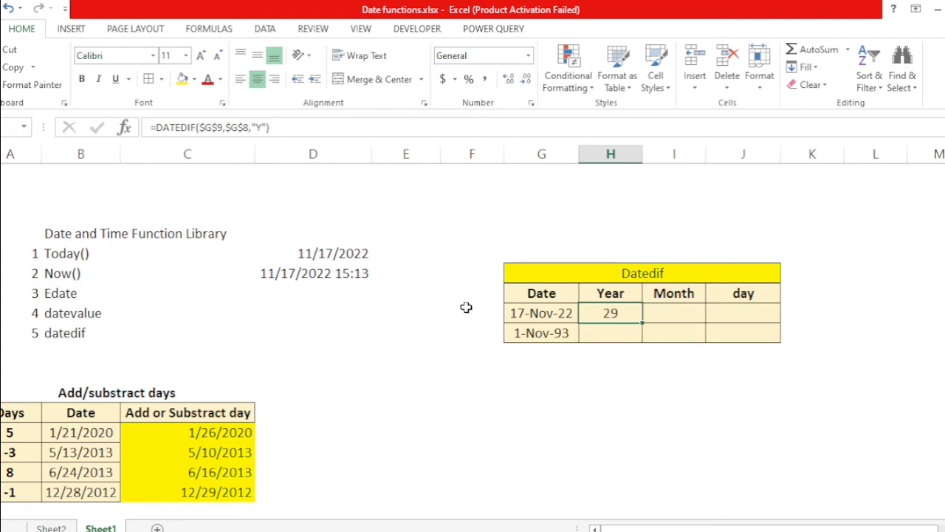
key(Left)
key(Right)
key(Right)
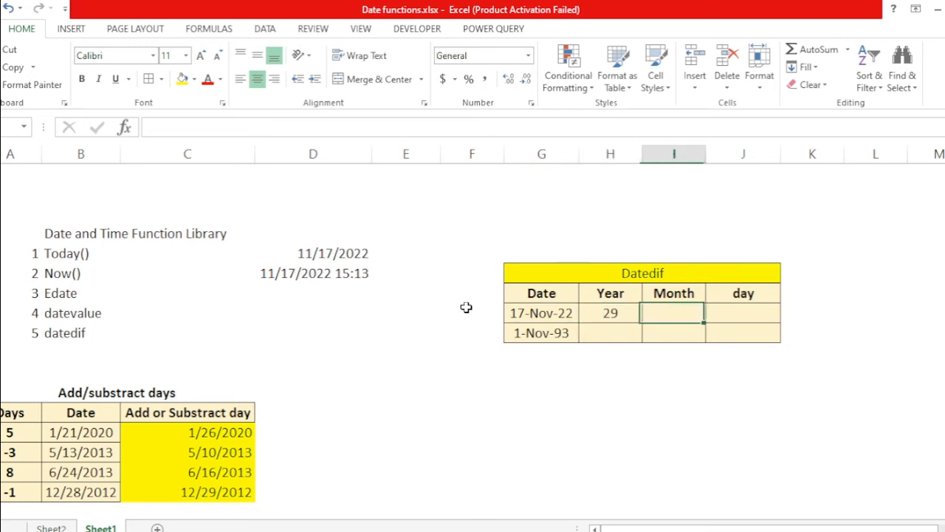
Step: Enter =DATEDIF(G9,G8,"YM") in the Month cell of the Datedif table
key(F2)
text(=datee)
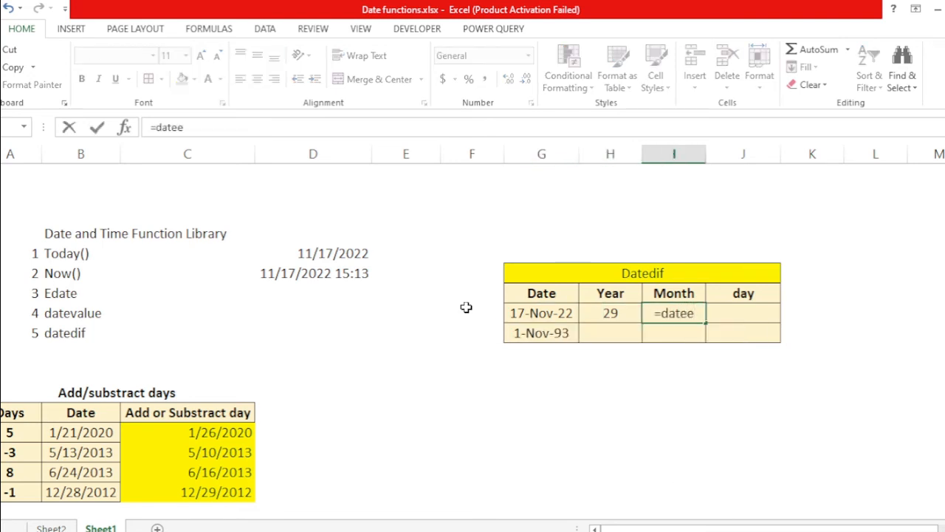
key(BackSpace)
text(dif()
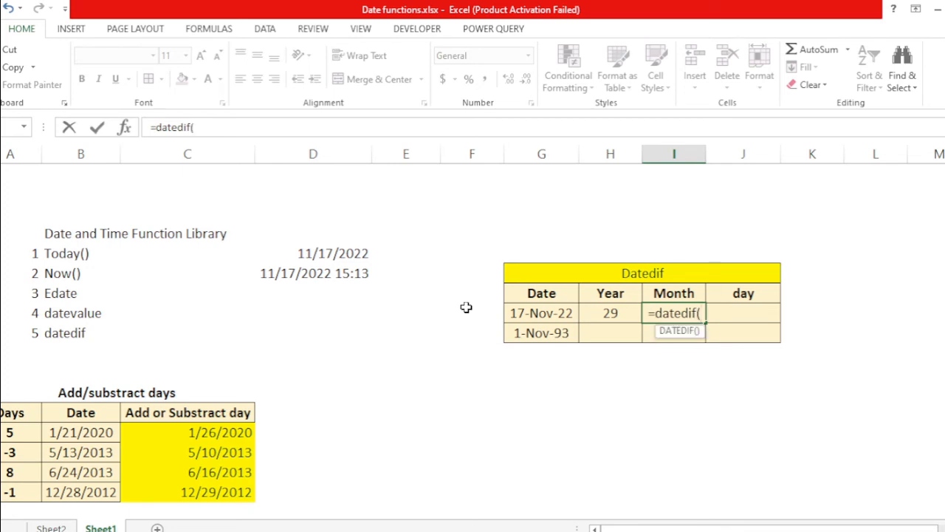
click(520, 333)
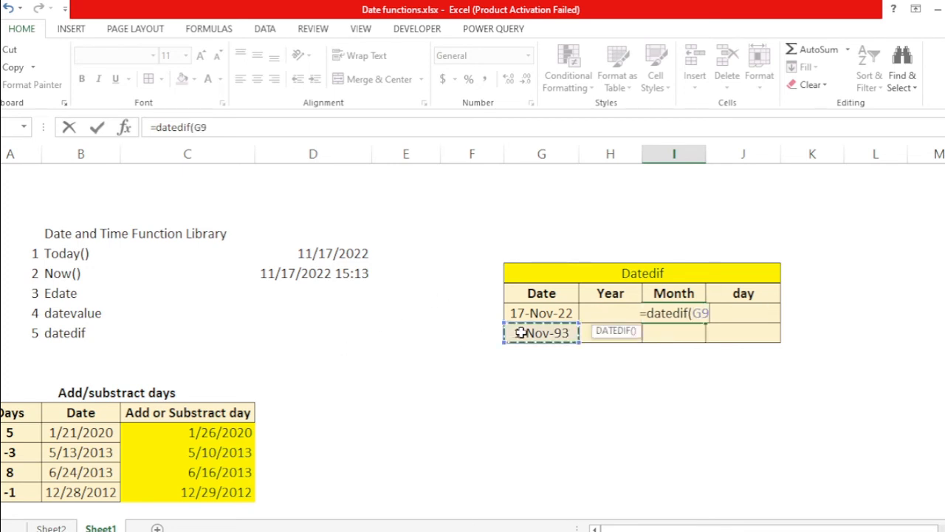
text(,)
key(Up)
key(Left)
key(Left)
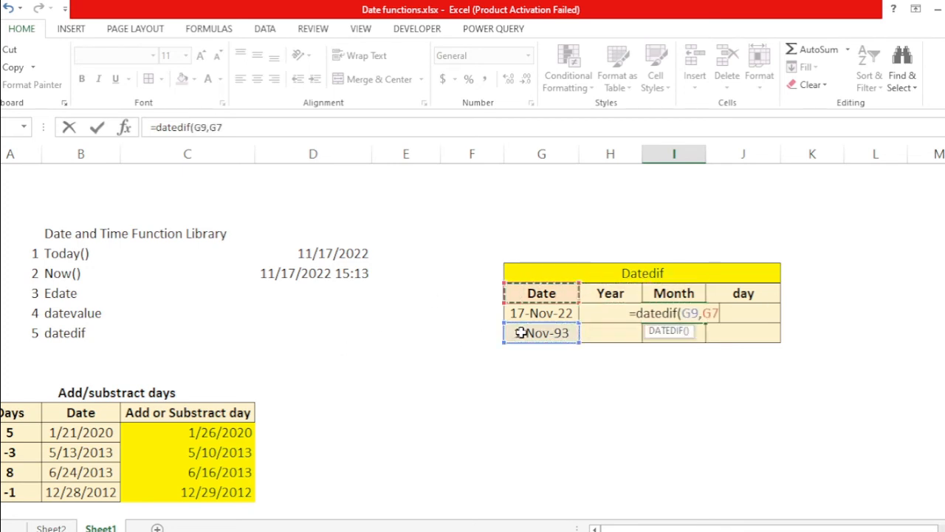
key(Down)
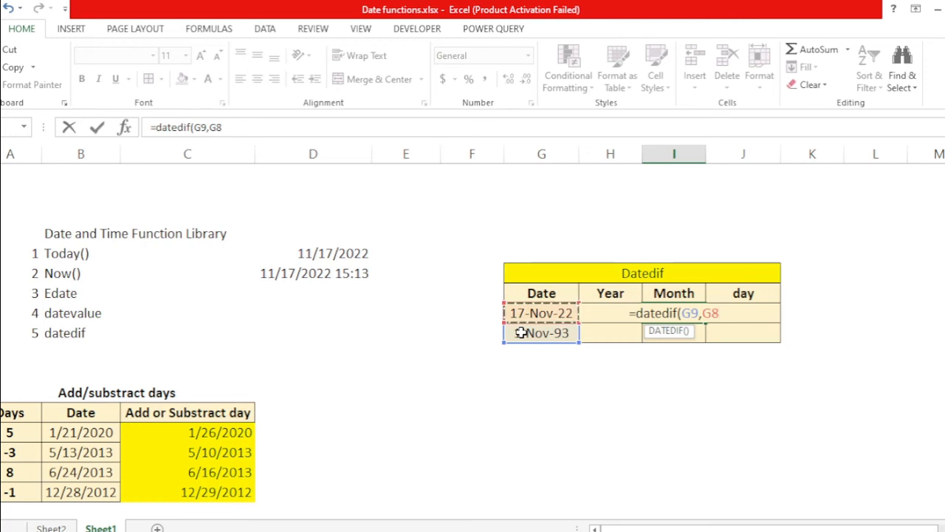
text(,)
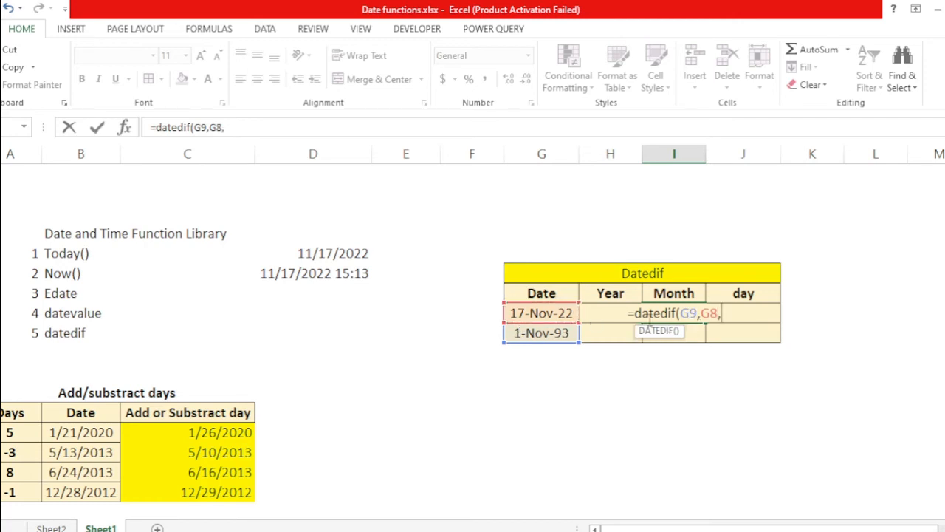
text(")
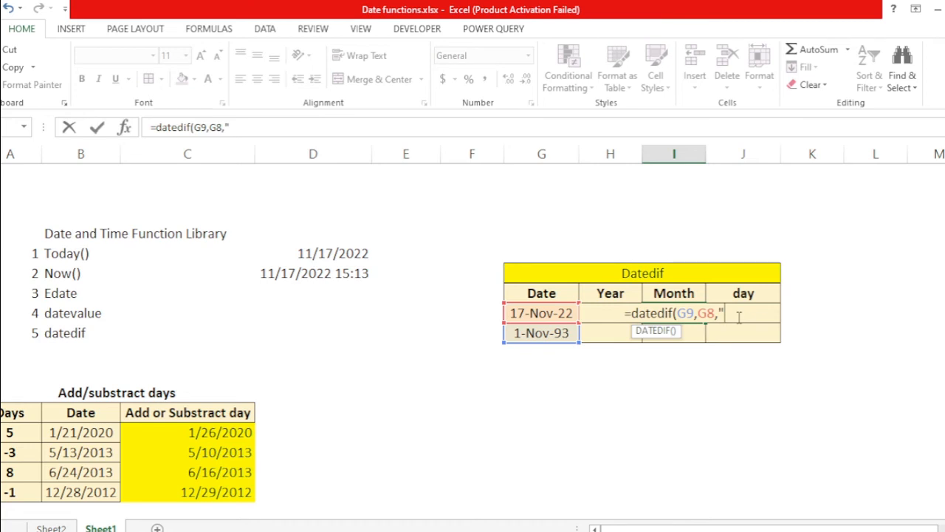
text(YM")
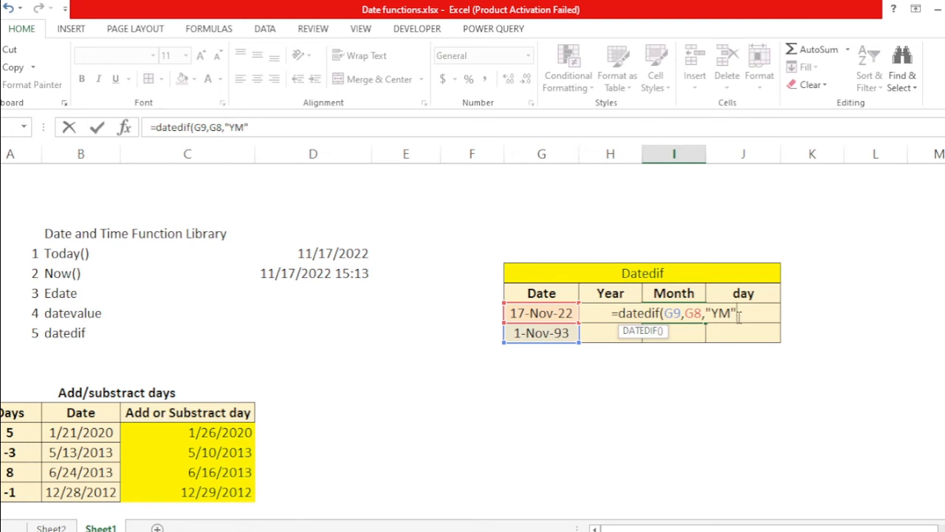
text())
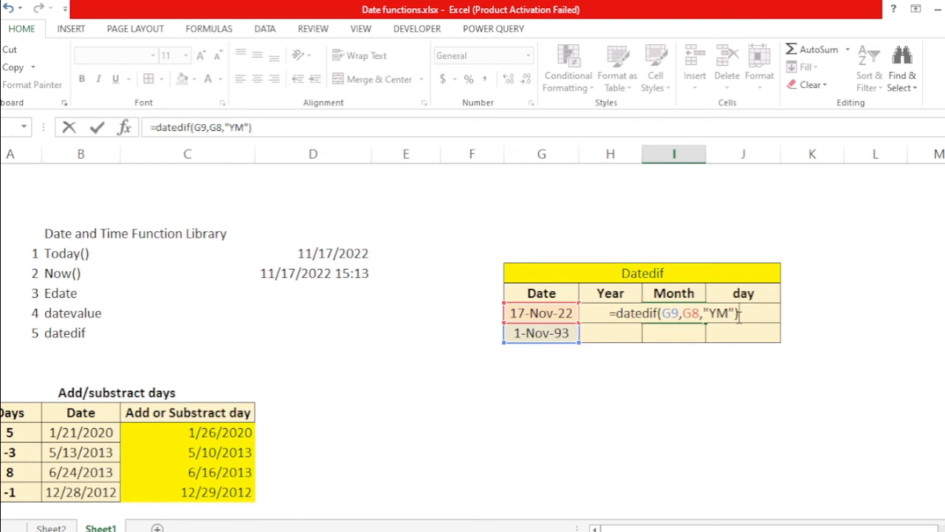
key(Return)
Step: Change the second Datedif date to 10/1/1993
key(Up)
key(Left)
key(Right)
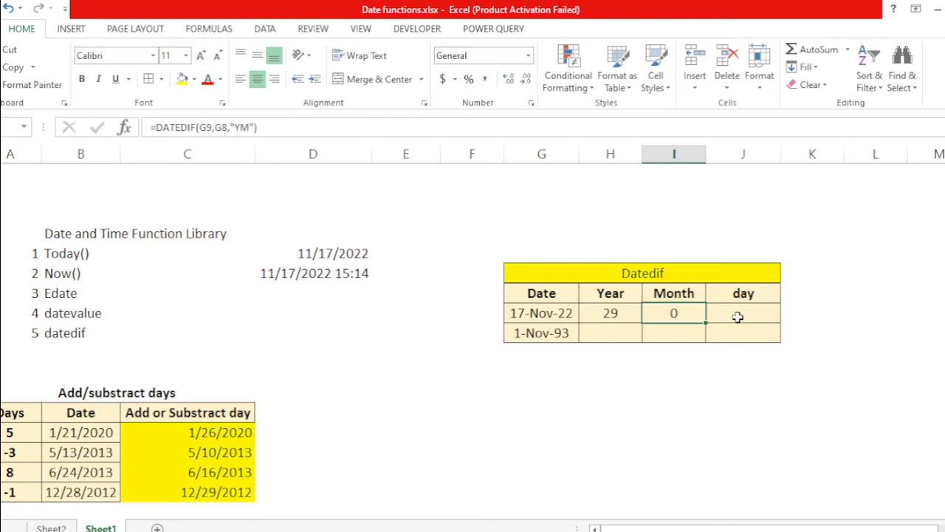
key(Left)
key(Left)
key(Down)
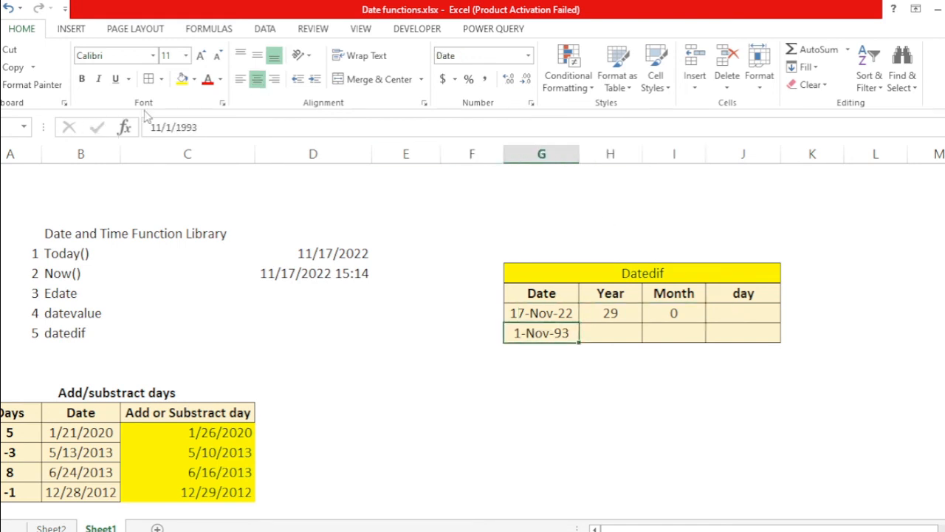
click(160, 127)
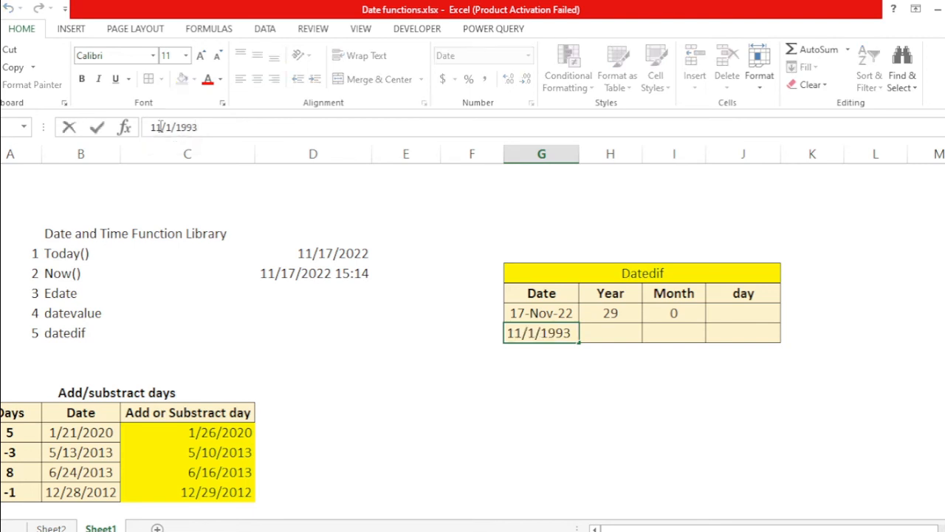
key(BackSpace)
text(0)
key(Return)
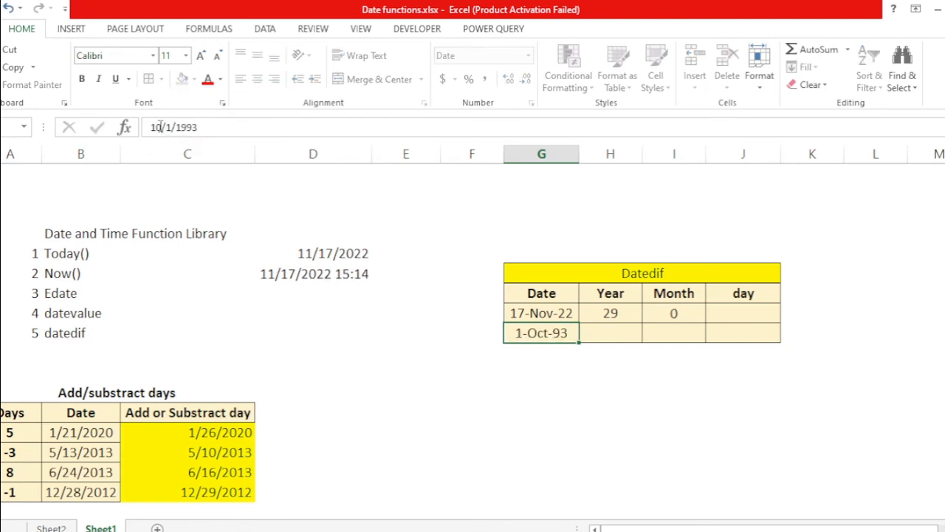
Step: Review the Month result and the neighbouring cells of the Datedif table
key(Up)
key(Up)
key(Right)
key(Right)
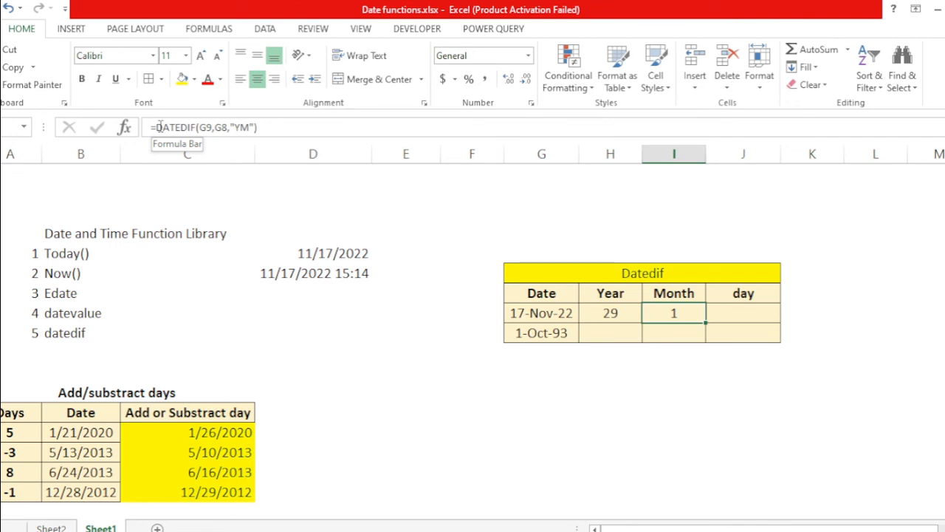
key(Right)
key(Left)
key(Right)
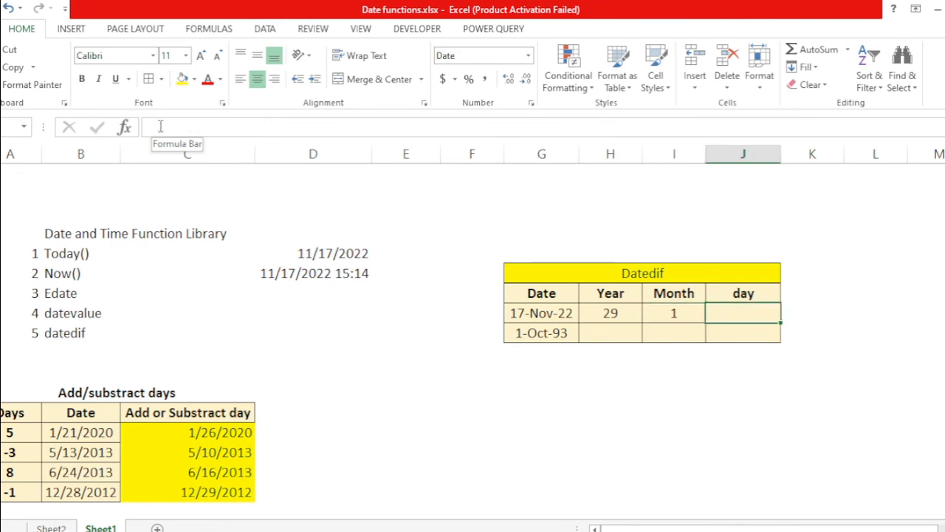
key(Left)
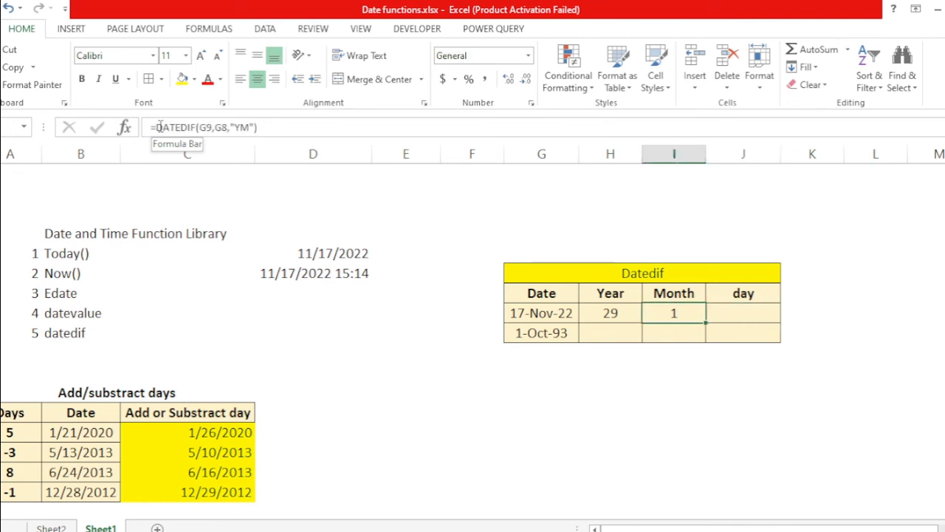
Step: Change the Month formula's unit from "YM" to "M"
click(242, 127)
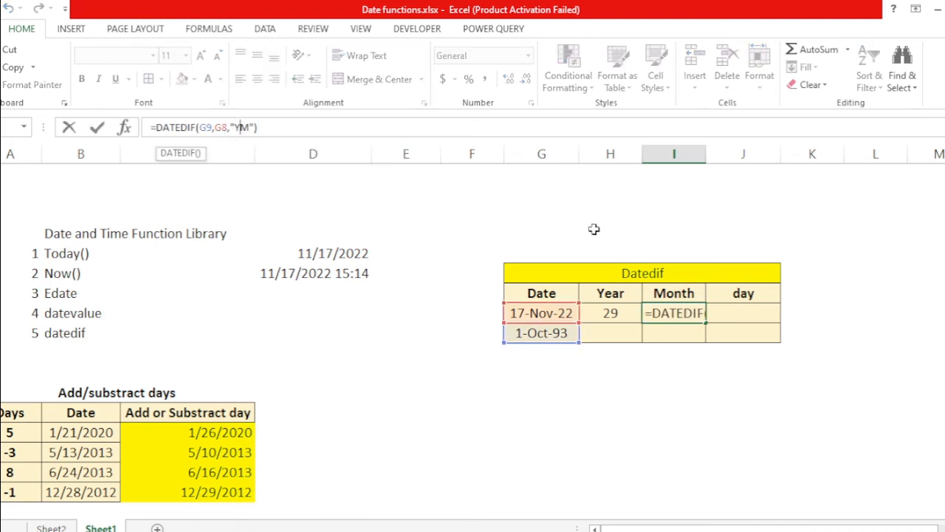
key(BackSpace)
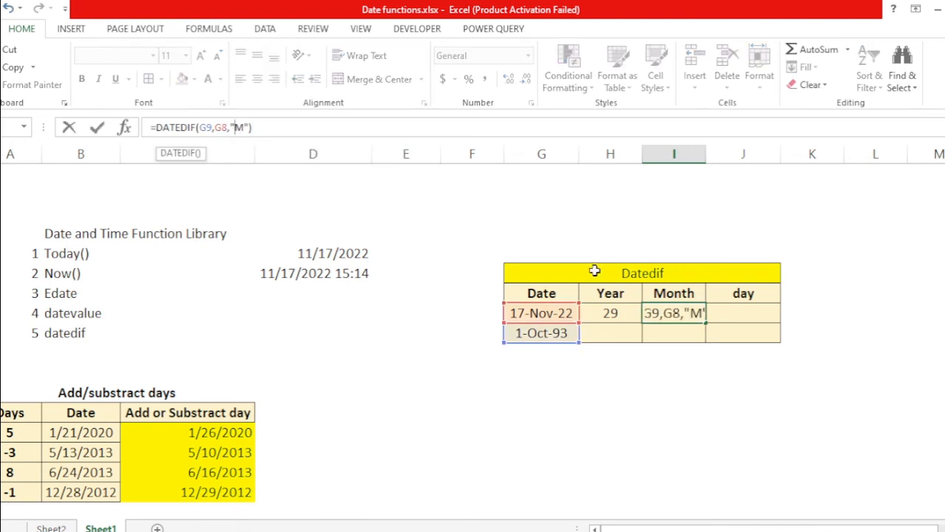
key(Return)
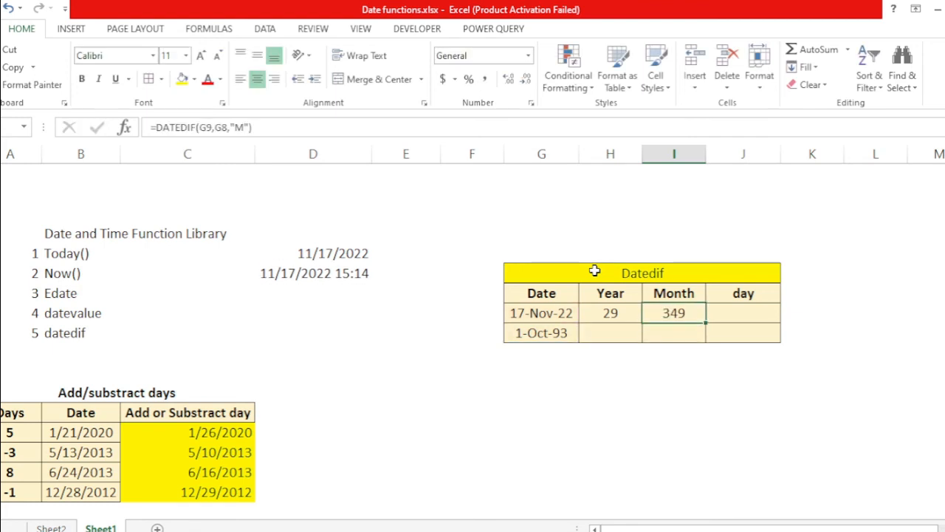
Step: Enter =I8/12 in spare cell L8 to convert the total months into years
key(Right)
key(Right)
key(Right)
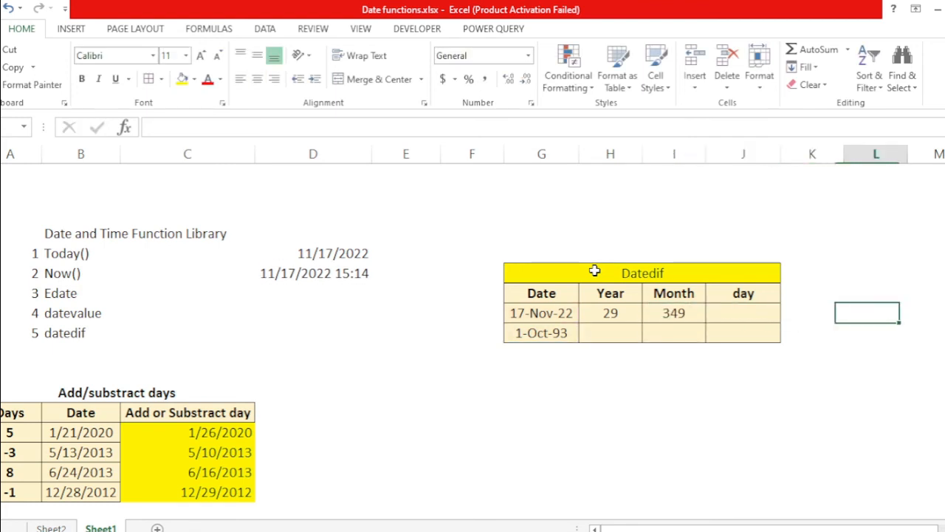
text(=)
key(Left)
key(Left)
key(Left)
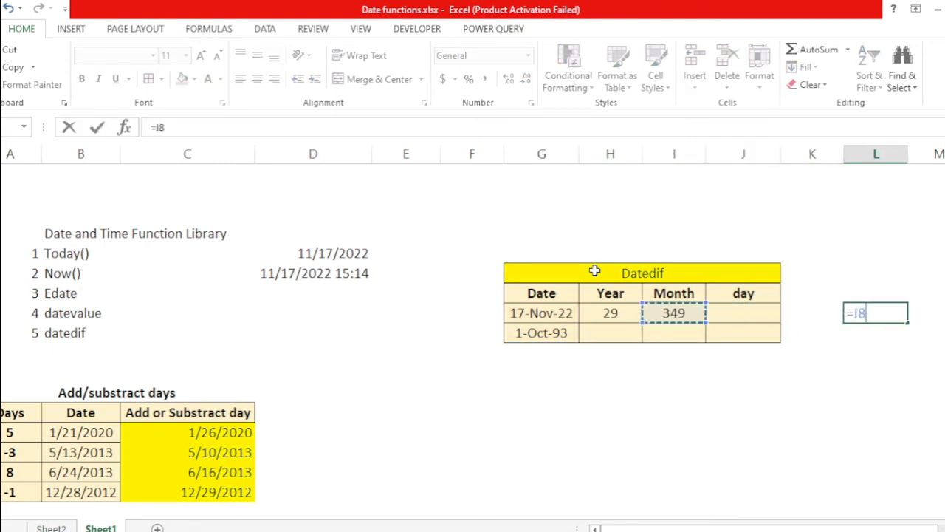
text(/12)
key(Return)
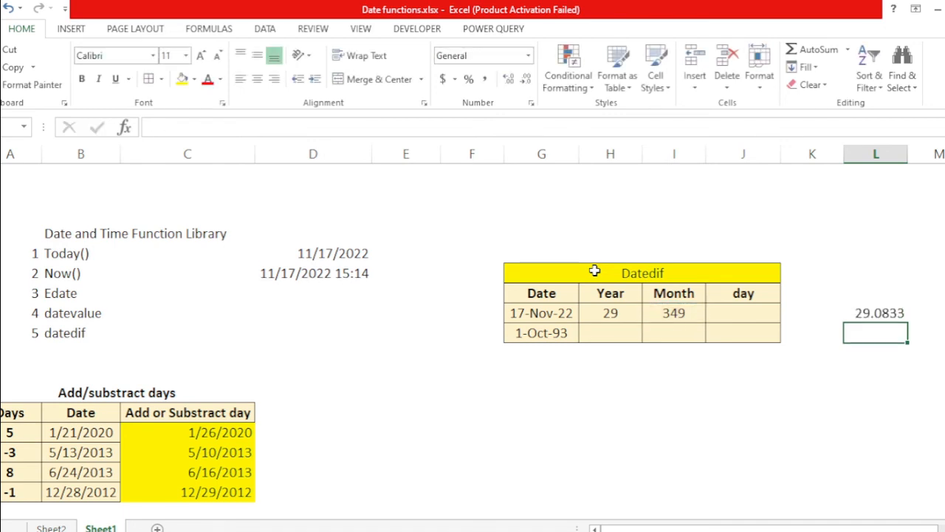
key(Up)
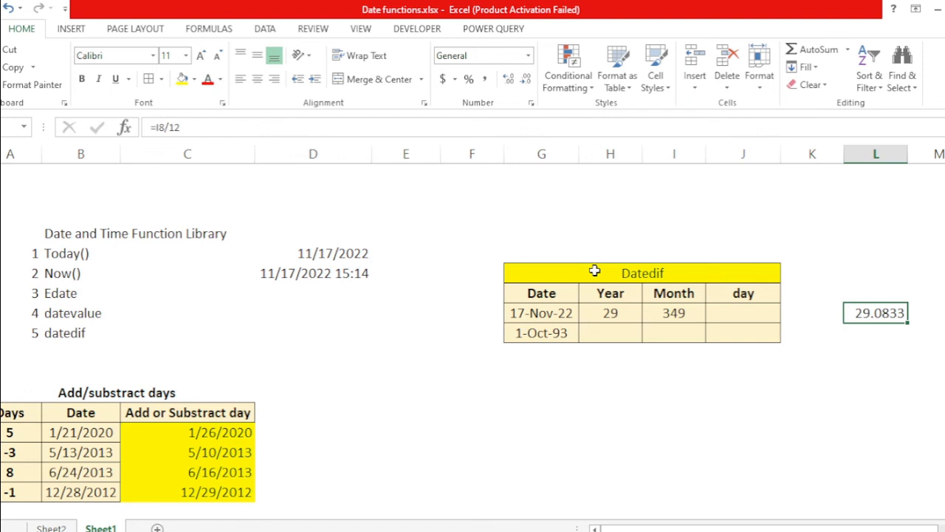
key(Left)
key(Right)
key(Left)
key(Left)
key(Left)
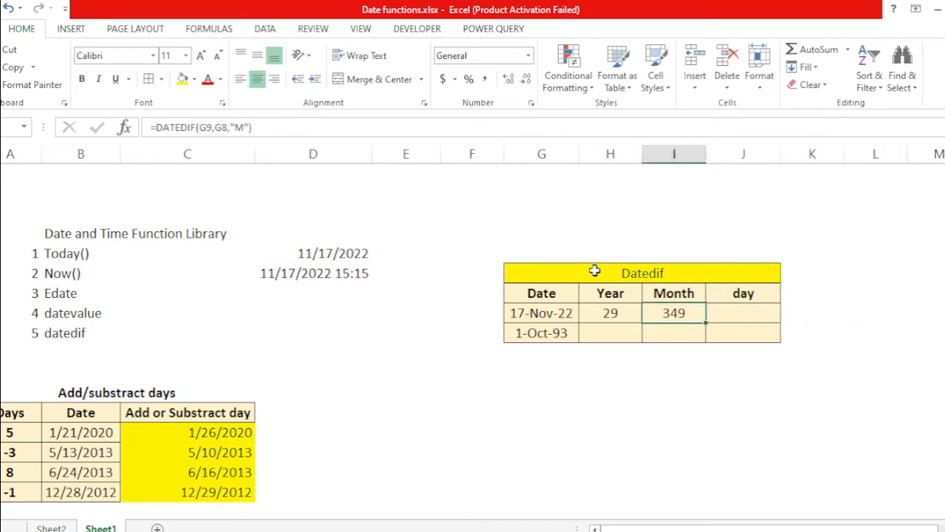
Step: Set the Month formula's unit back to "YM"
click(237, 127)
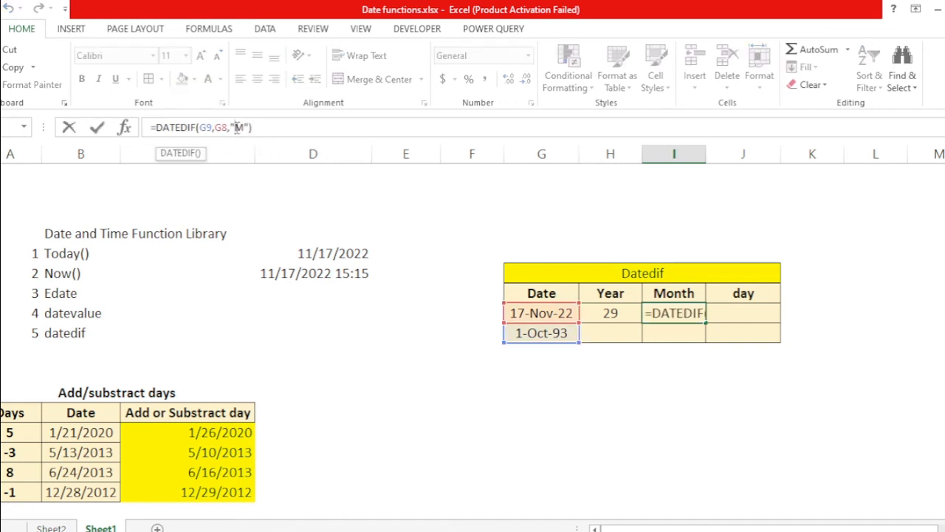
text(Y)
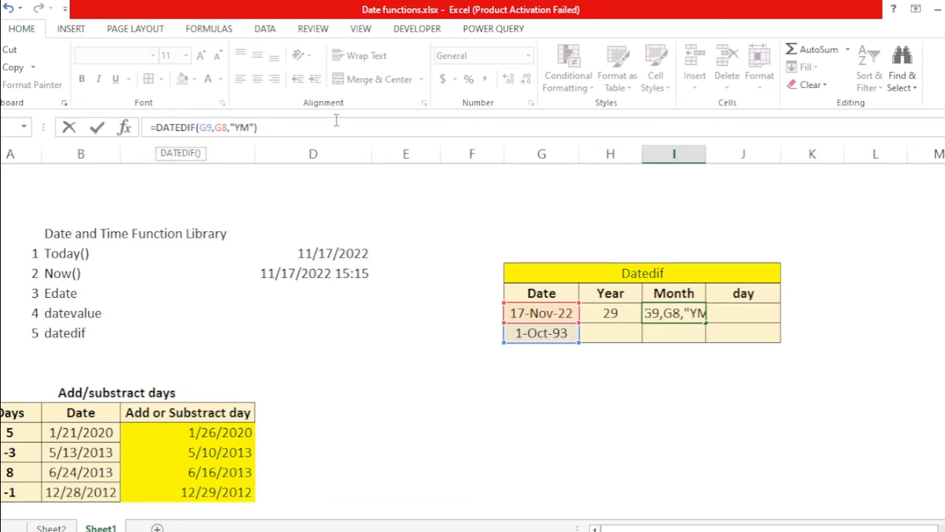
key(ctrl+Return)
Step: Enter =DATEDIF(G9,G8,"MD") in the day cell of the Datedif table
key(Right)
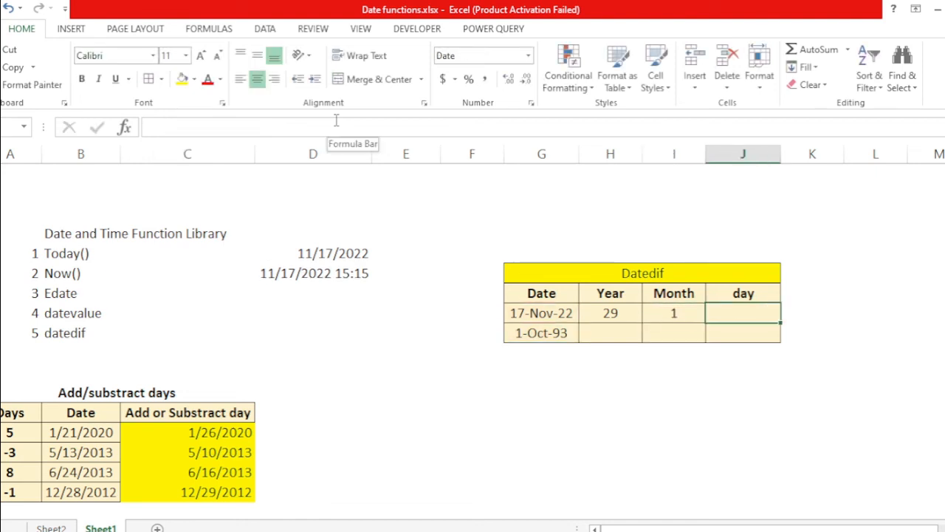
text(=date)
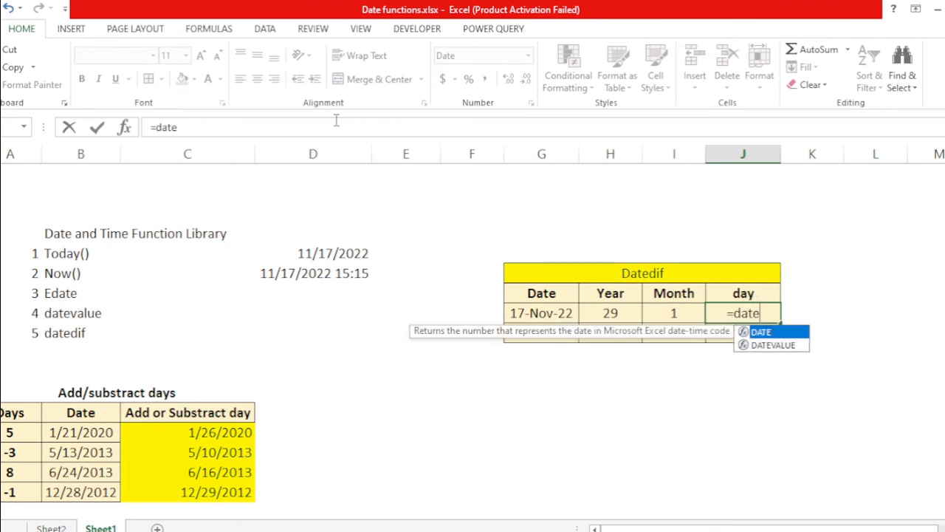
text(dif)
key(ctrl+Return)
key(Right)
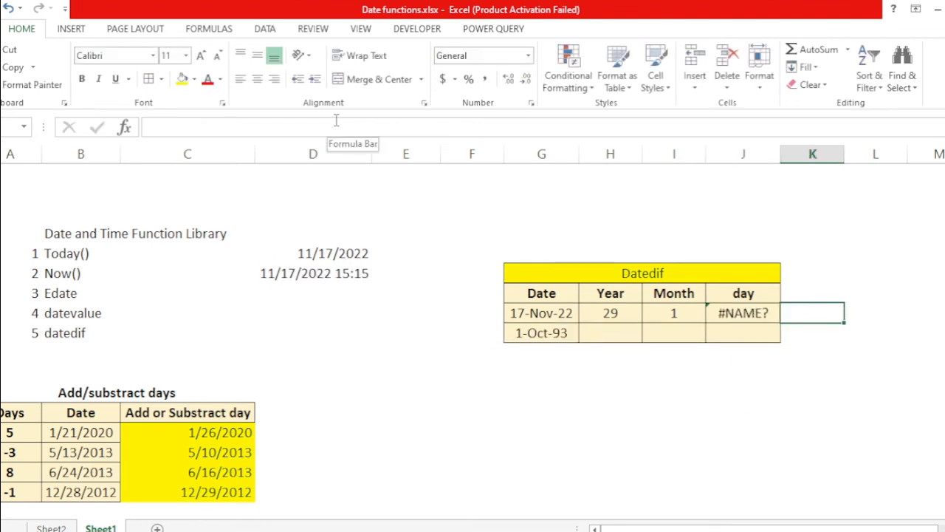
key(Left)
click(336, 120)
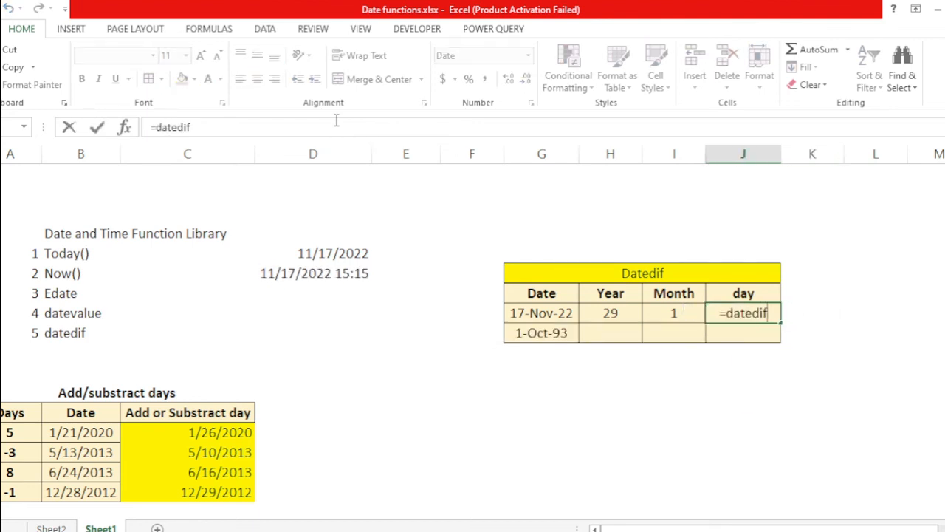
text(()
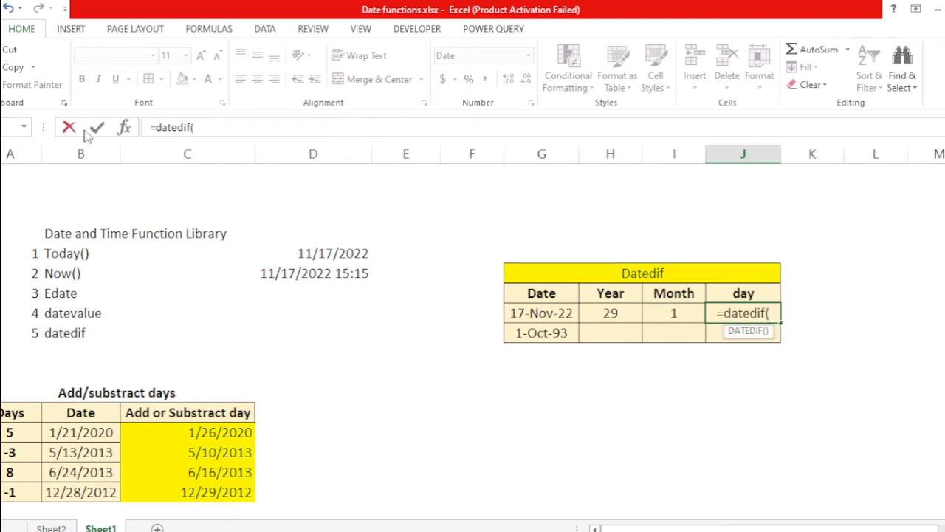
click(565, 333)
text(,)
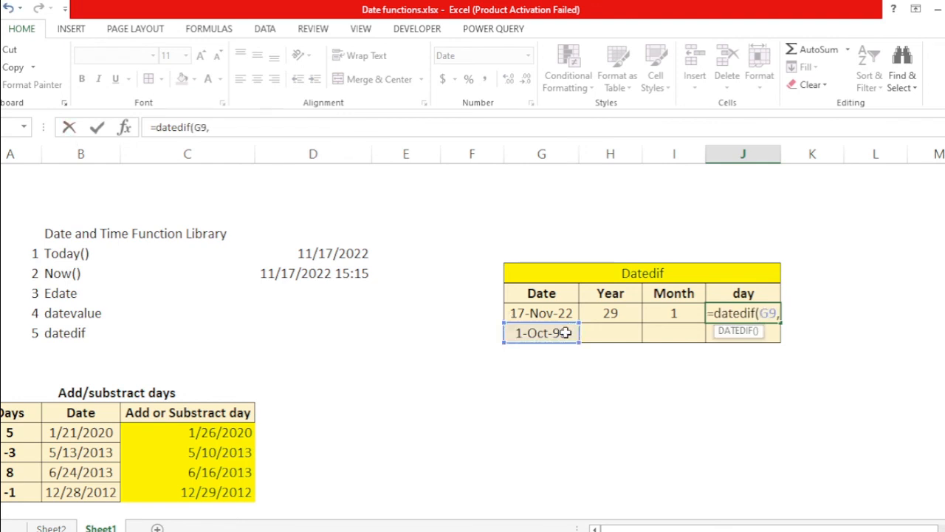
click(526, 313)
text(,)
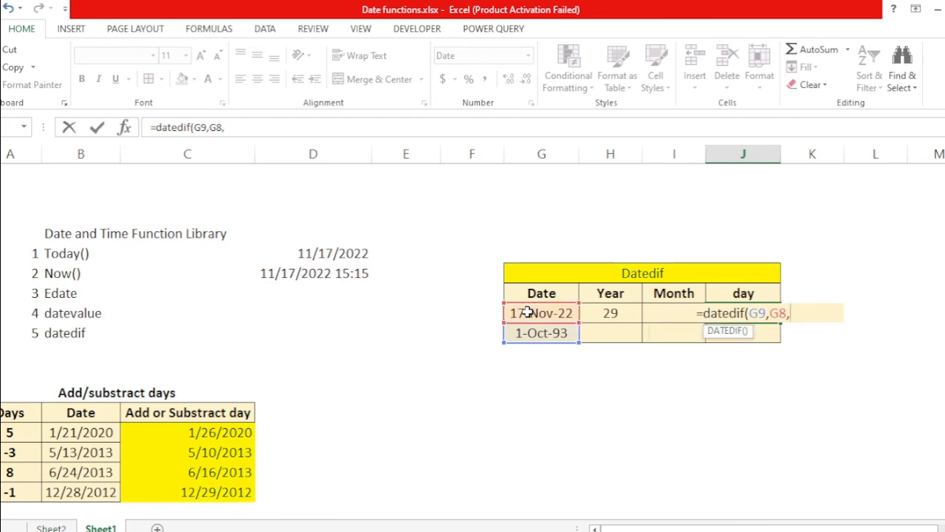
text(")
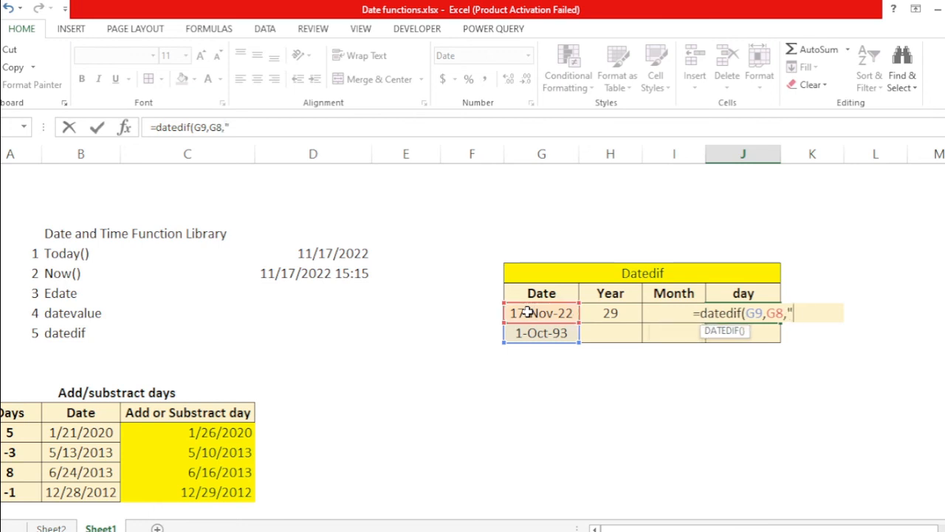
text(MD)
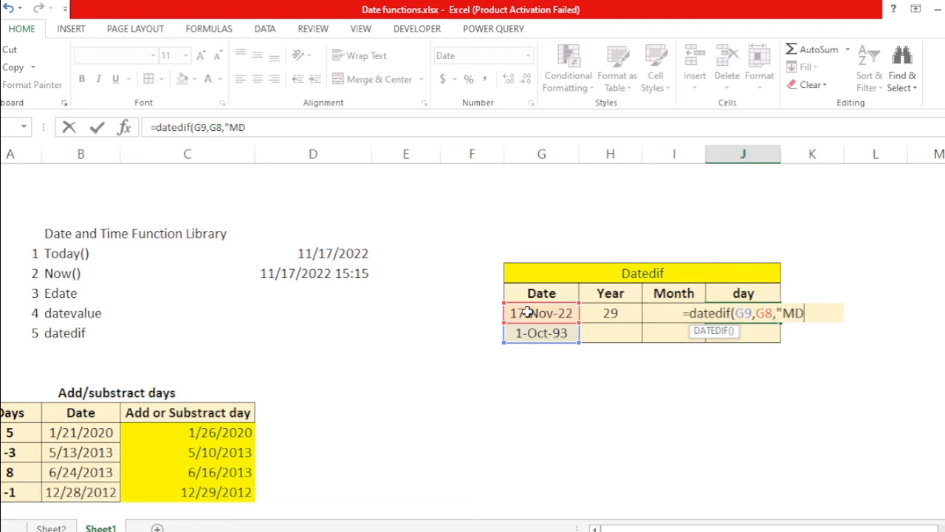
text(")
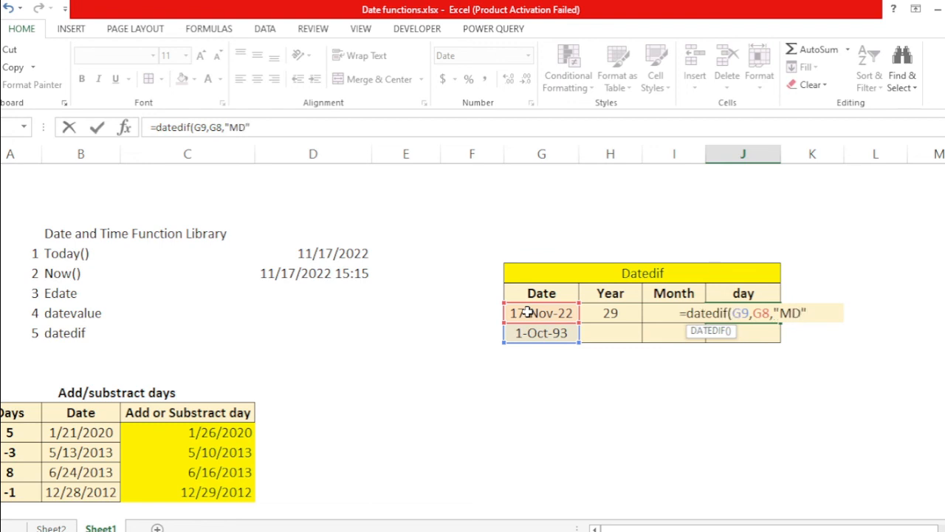
text())
key(Return)
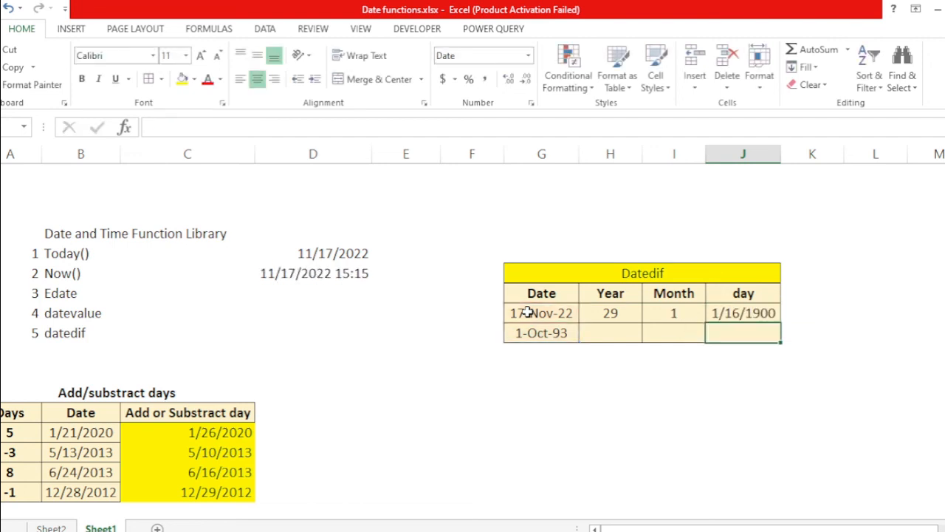
Step: Format the day cell as Number with 0 decimal places
key(Up)
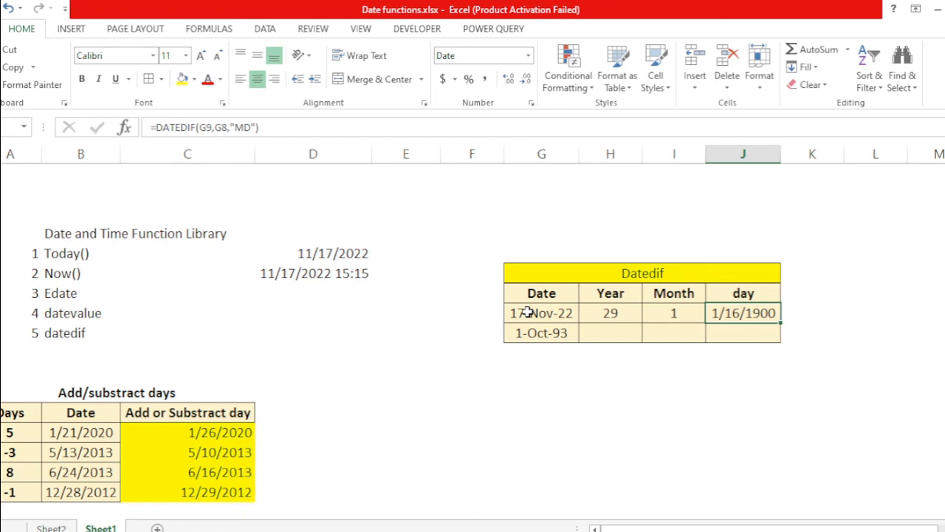
key(ctrl+1)
key(Up)
key(Up)
key(Up)
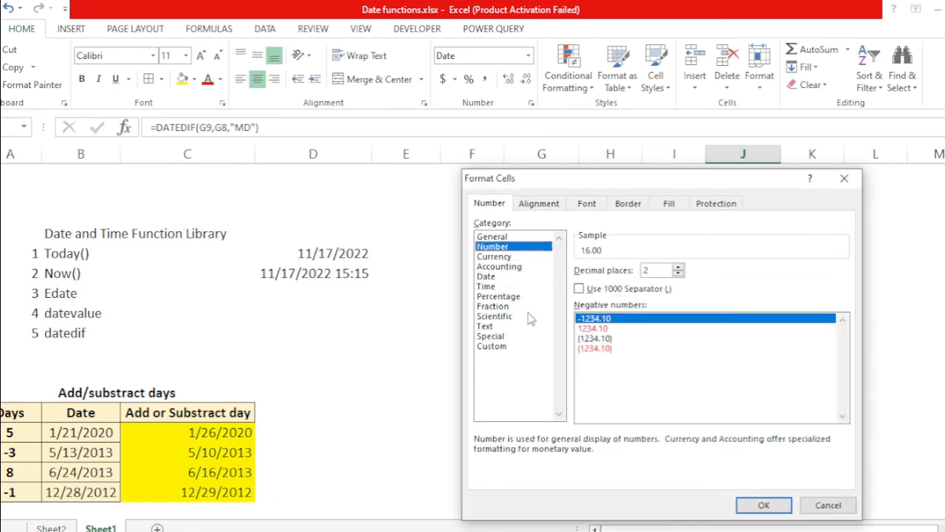
key(Tab)
text(0)
key(Return)
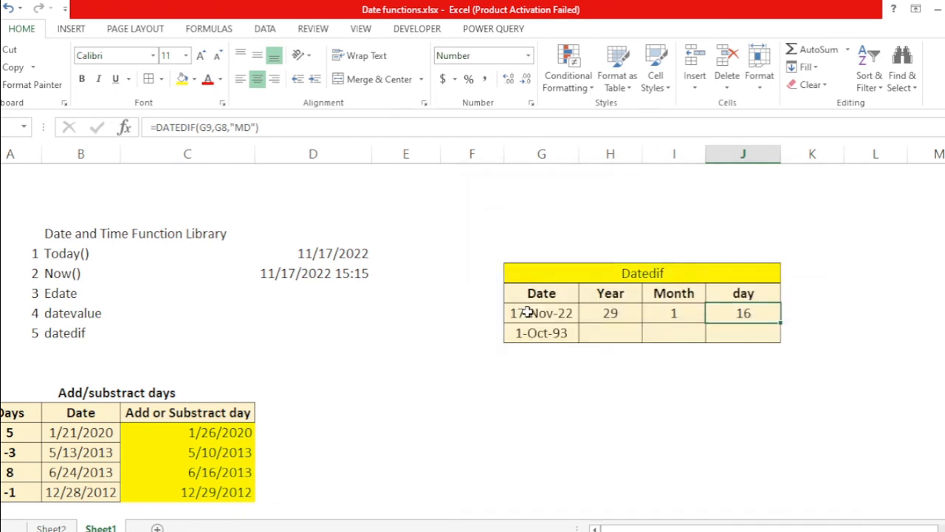
Step: Review the two Datedif dates and the day result
key(Left)
key(Right)
click(514, 334)
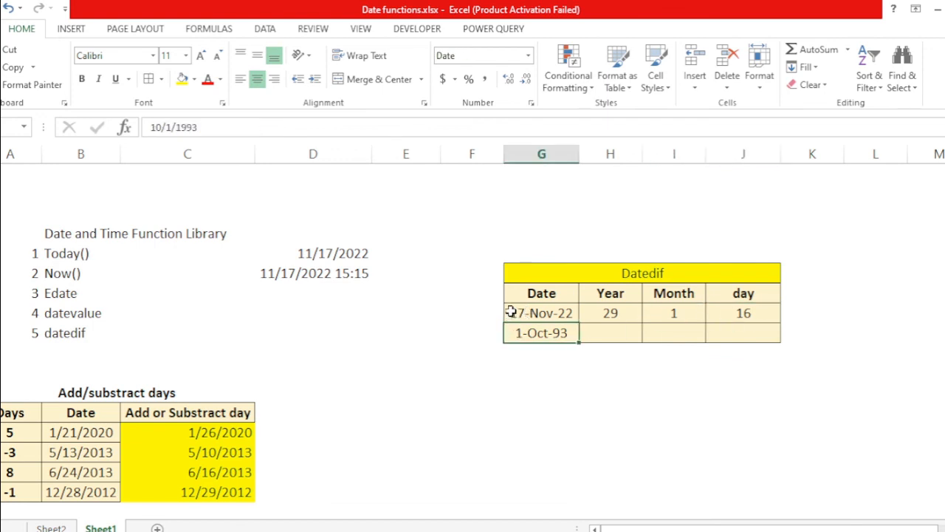
click(513, 312)
key(Right)
key(Right)
key(Right)
key(Right)
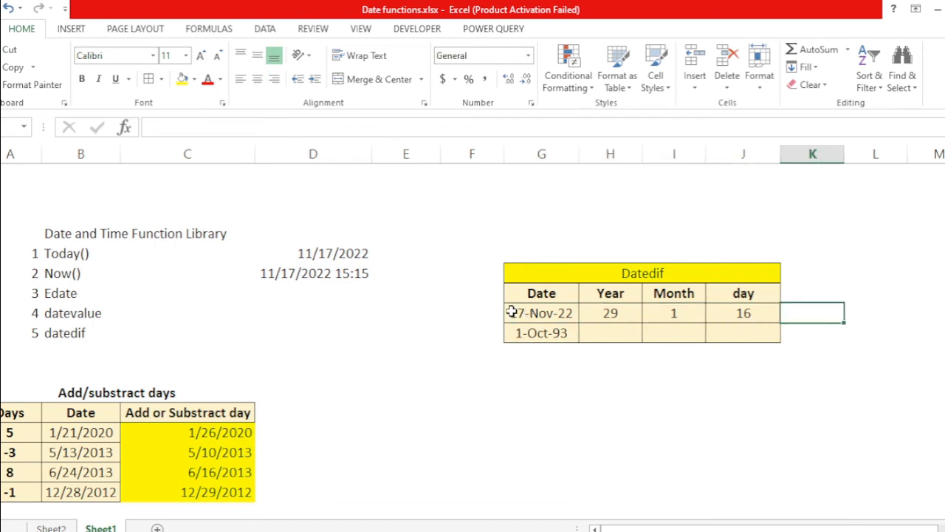
key(Left)
key(Left)
key(Left)
key(Right)
key(Right)
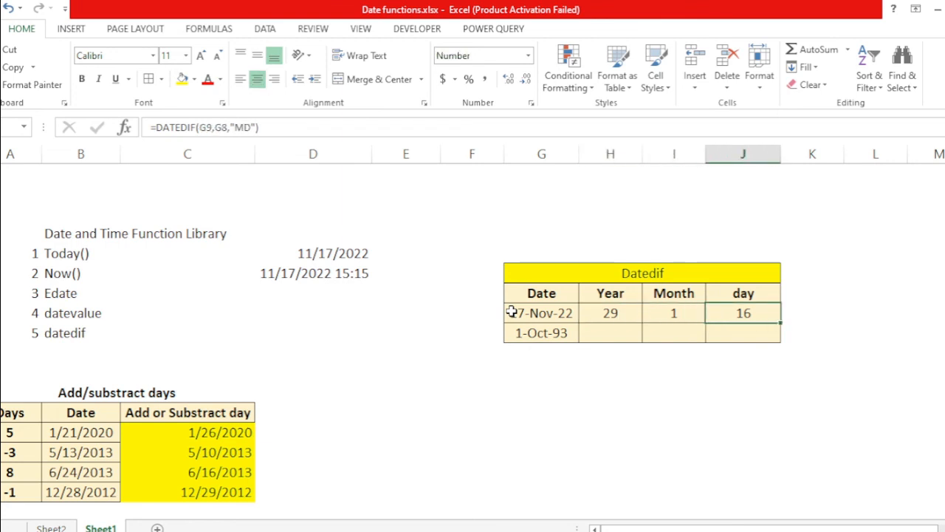
Step: Step through the Year, Month and day formulas and the two dates of the Datedif table
key(Left)
key(Left)
key(Left)
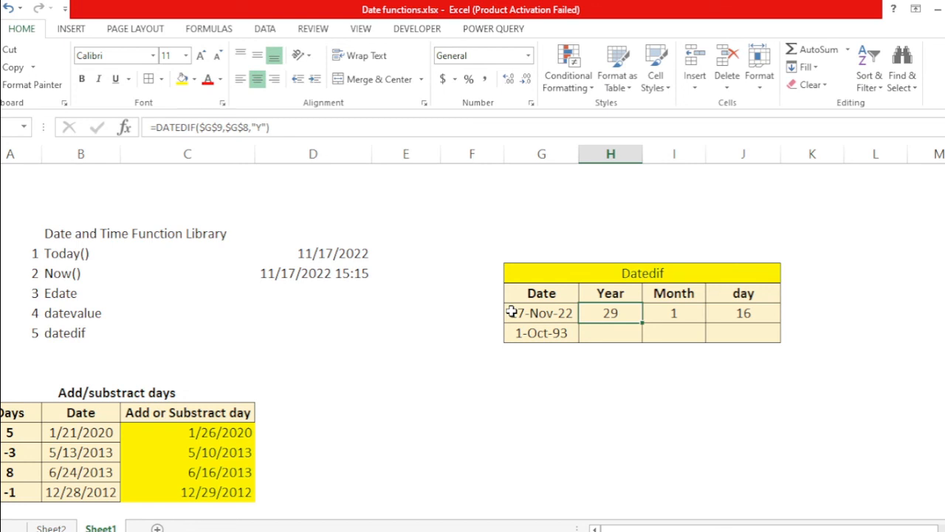
key(Right)
key(Right)
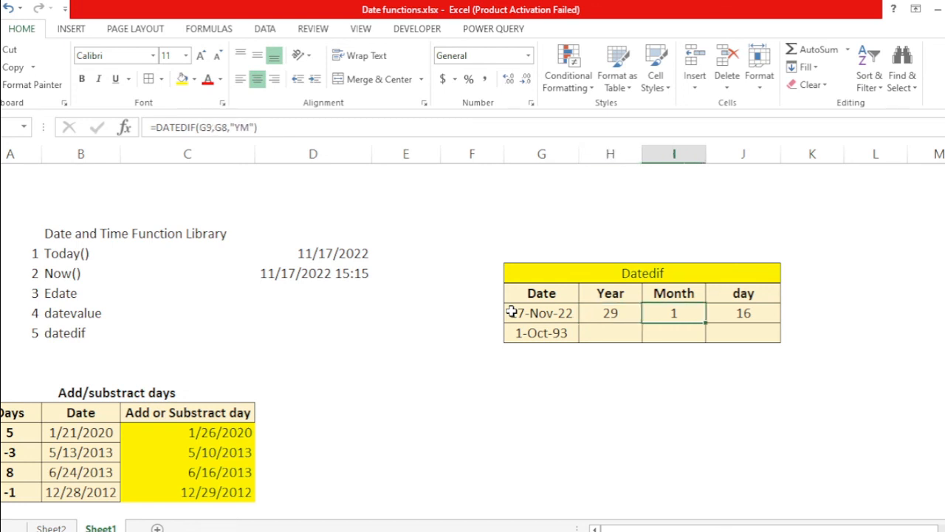
key(Left)
key(Left)
key(Left)
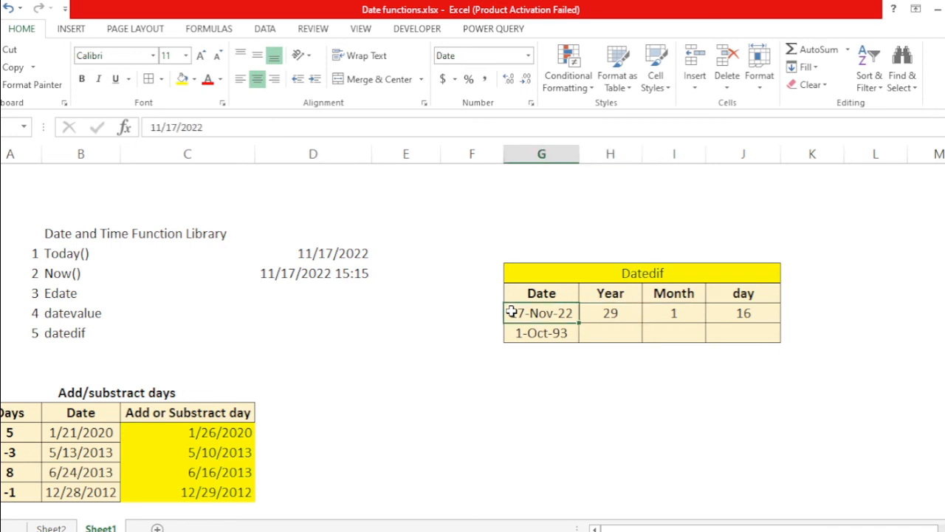
key(Right)
key(Right)
key(Right)
key(Left)
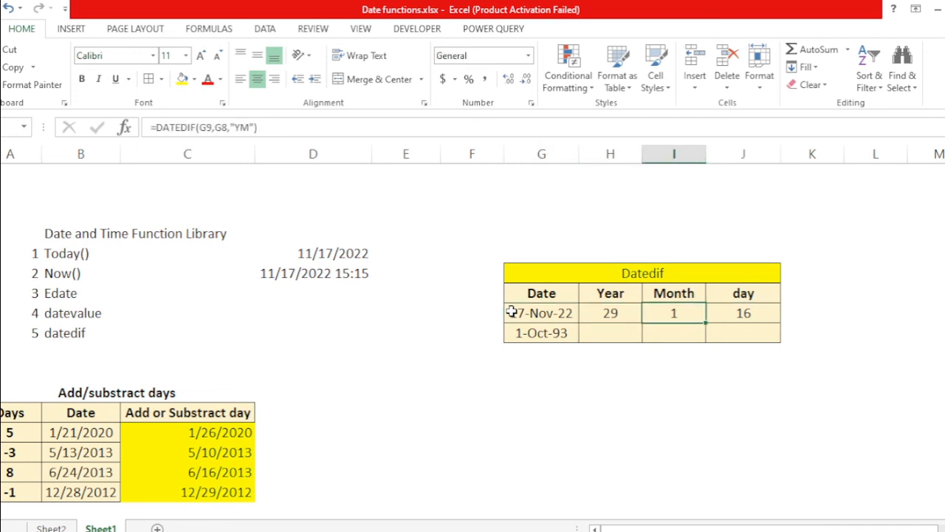
key(Left)
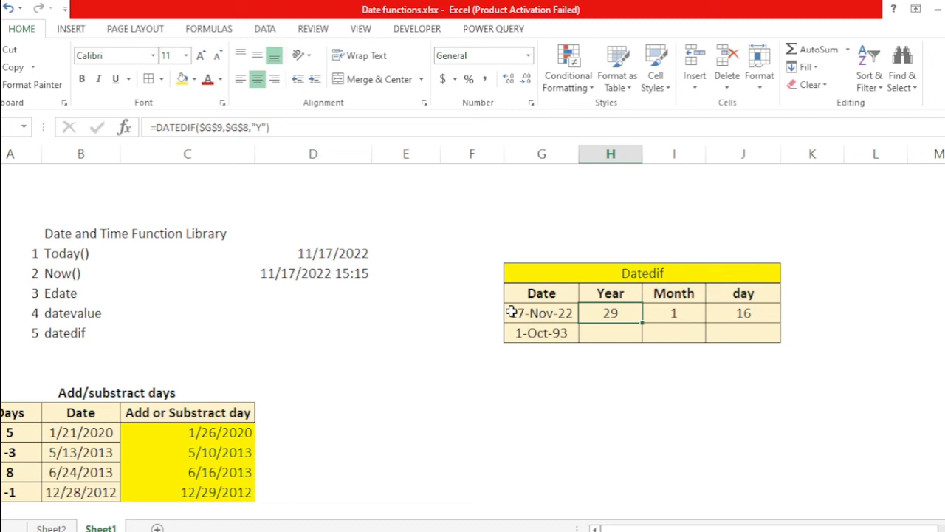
key(Left)
key(Left)
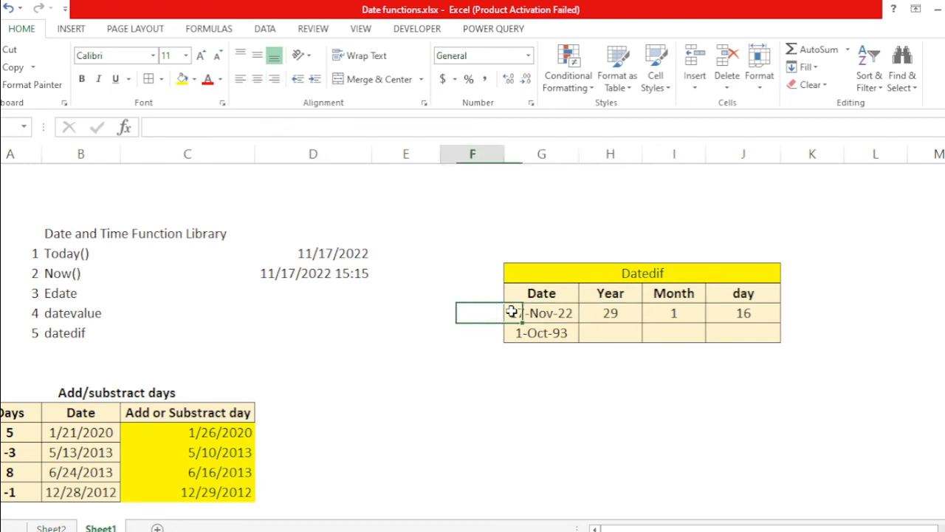
key(Right)
key(Right)
key(Right)
key(Left)
key(Left)
key(Left)
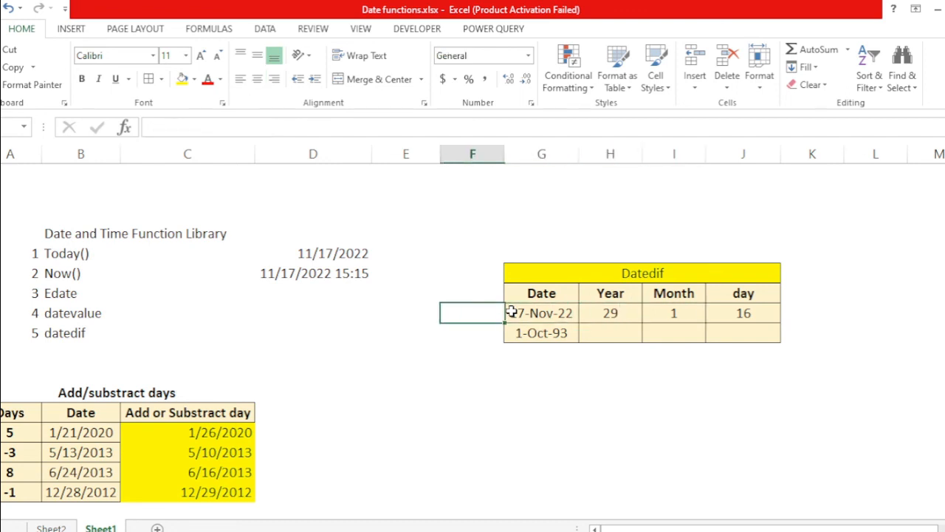
key(Right)
key(Down)
key(Left)
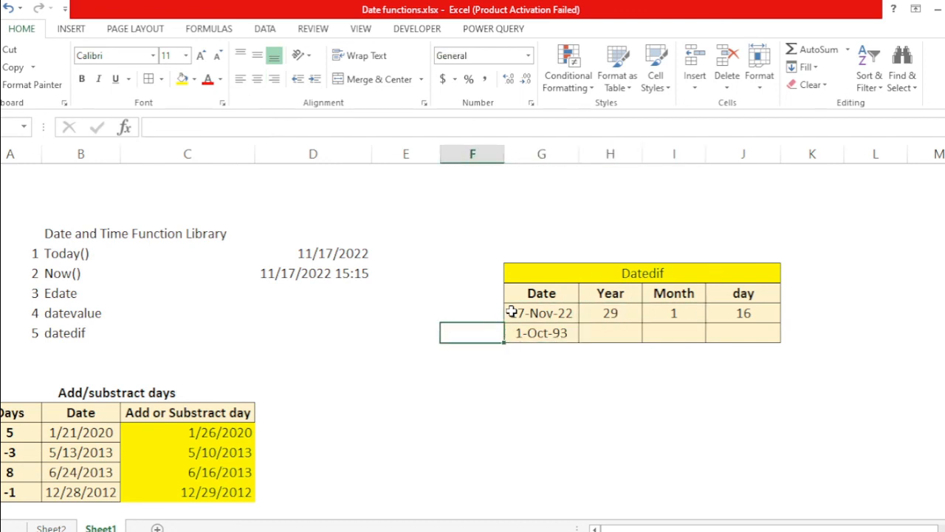
key(Right)
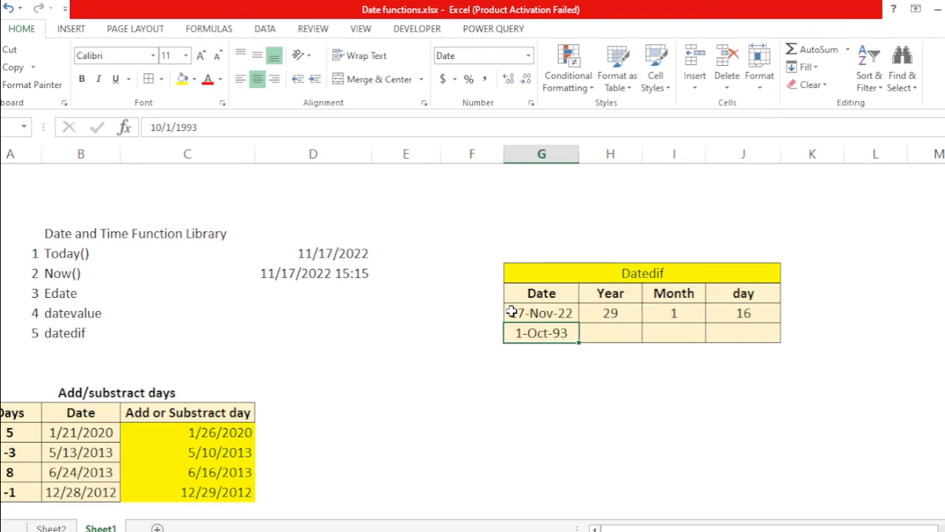